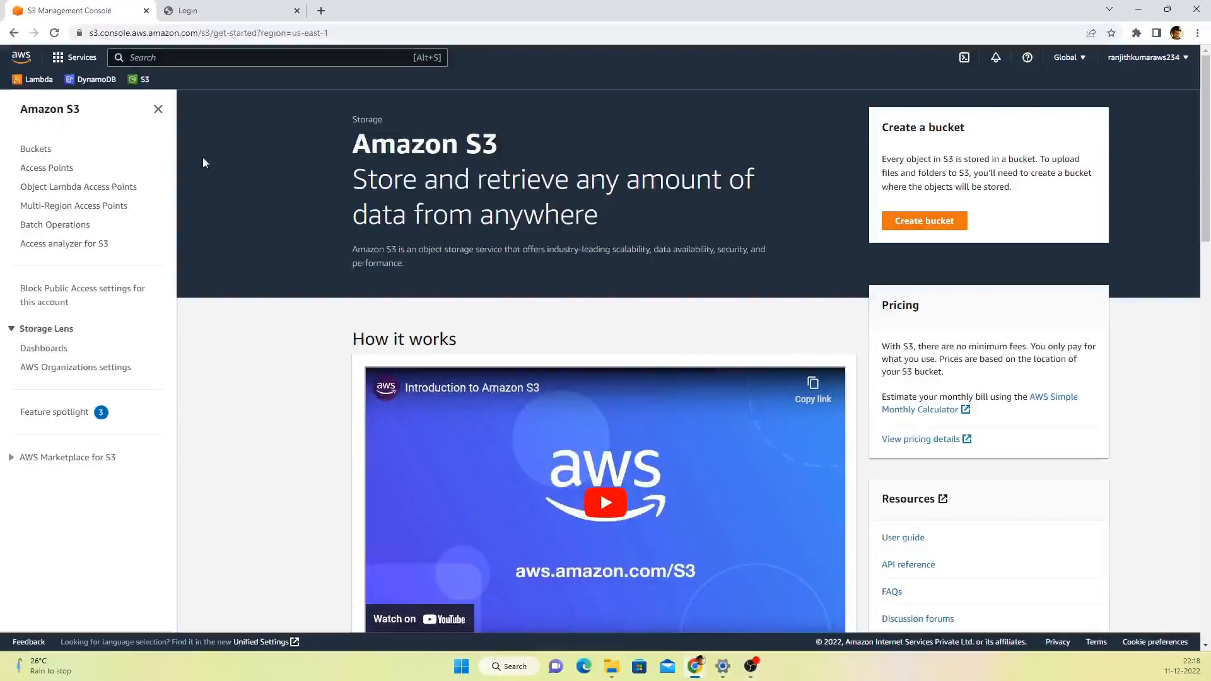
Step: Start a new S3 bucket and name it with the owner's first name followed by "-demo"
{"action": "left_click", "coordinate": [39, 154]}
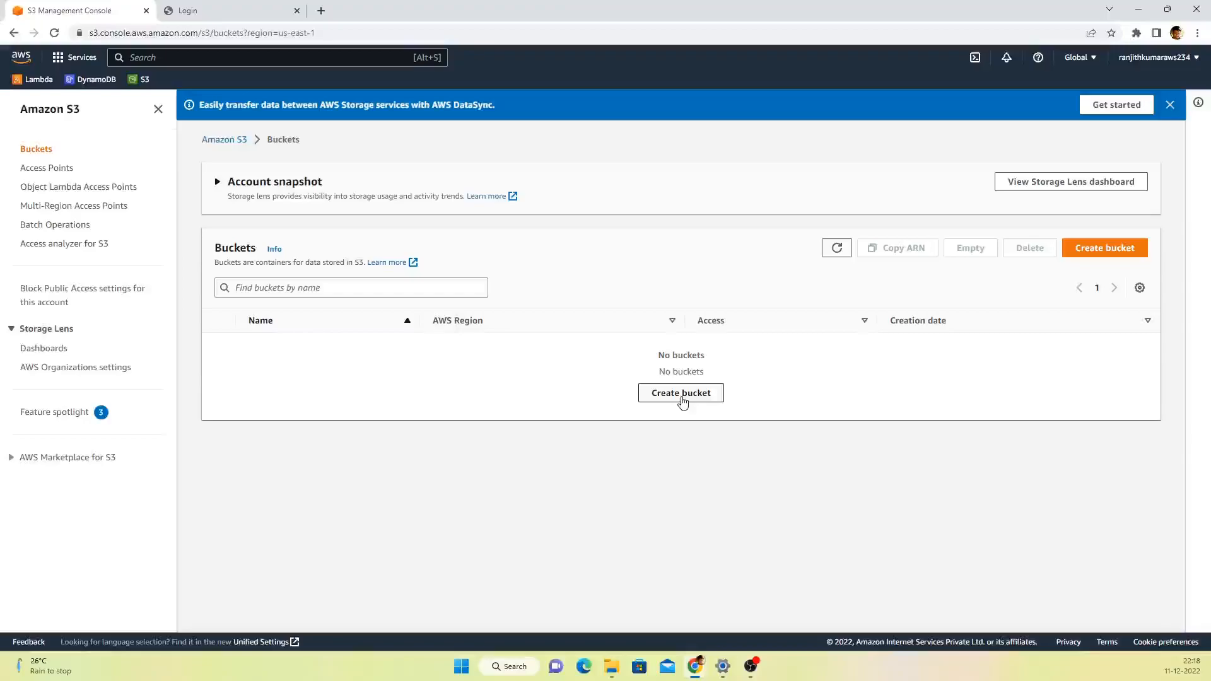
{"action": "left_click", "coordinate": [682, 402]}
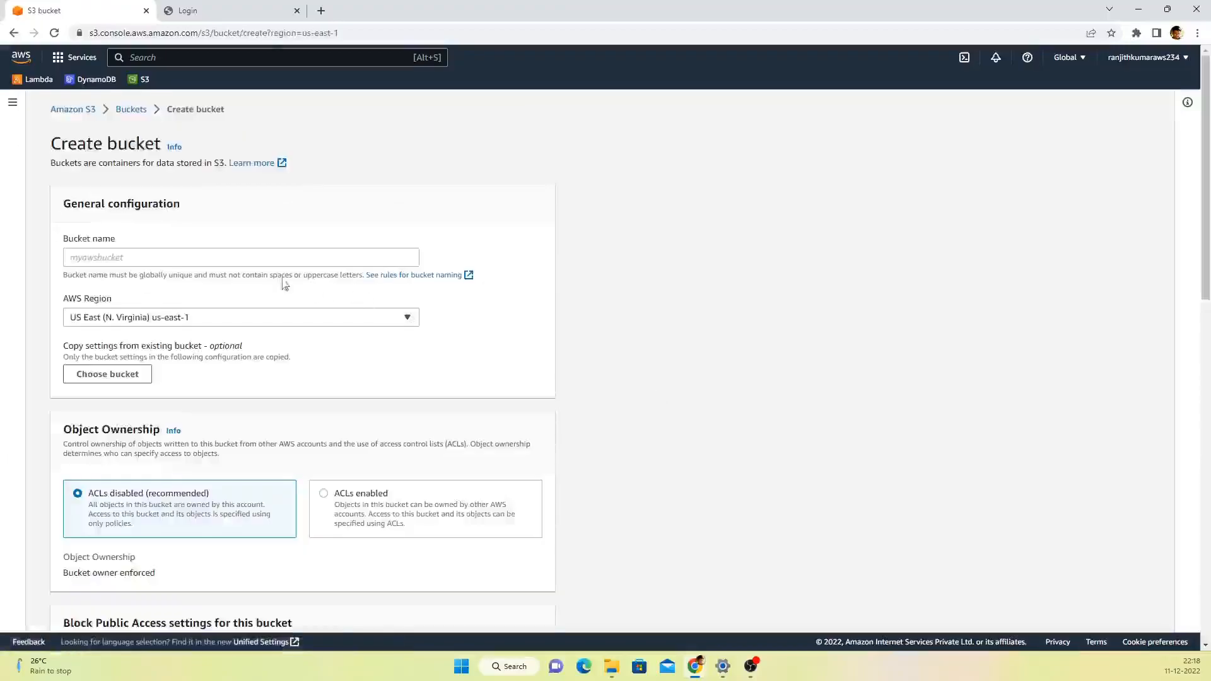
{"action": "left_click", "coordinate": [264, 259]}
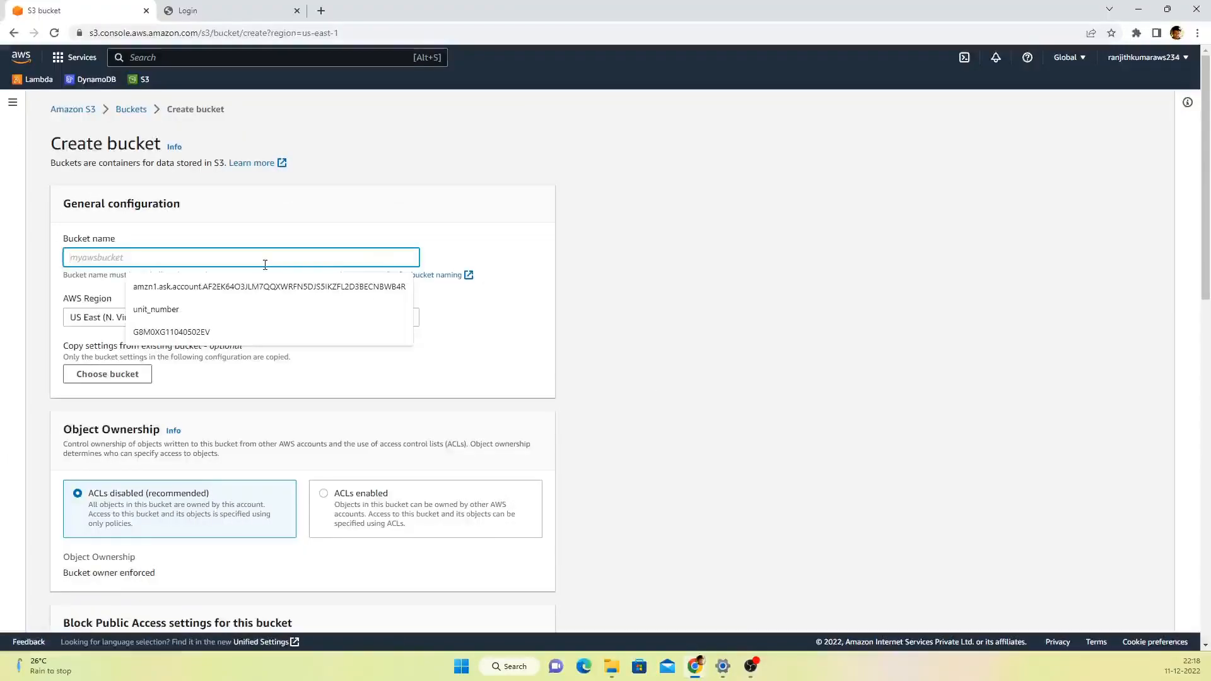
{"action": "type", "text": "ranjith"}
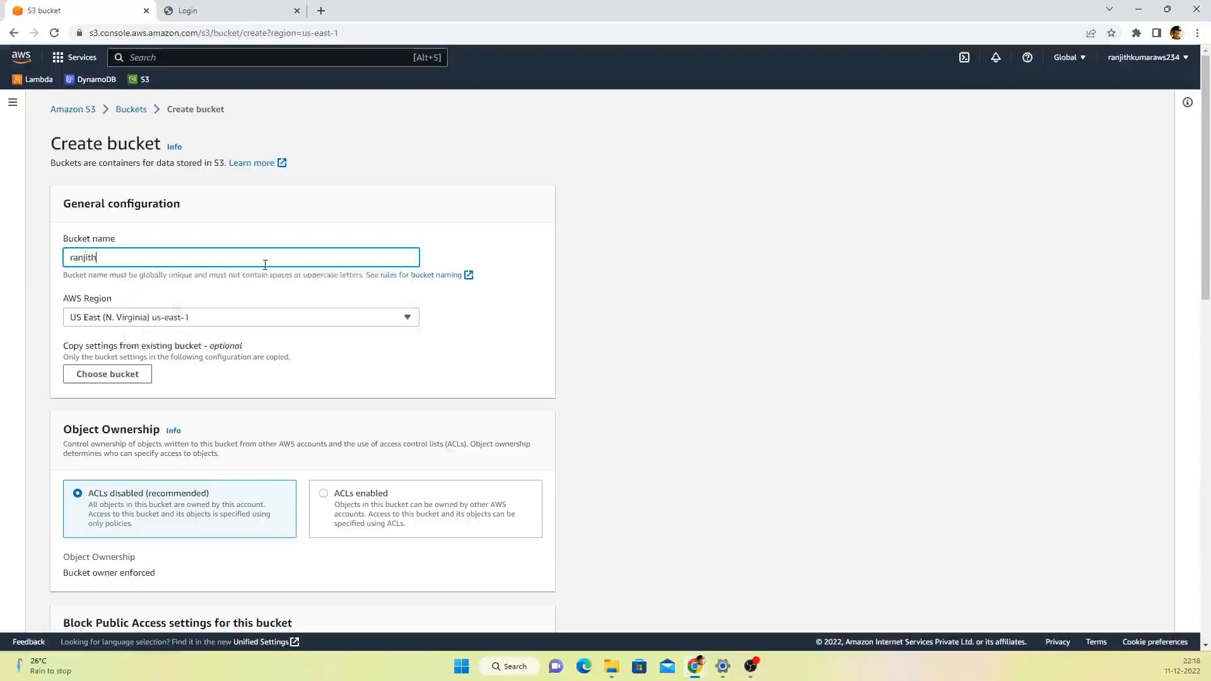
{"action": "left_click", "coordinate": [374, 320]}
{"action": "left_click", "coordinate": [205, 257]}
{"action": "type", "text": "-demo"}
{"action": "left_click", "coordinate": [615, 424]}
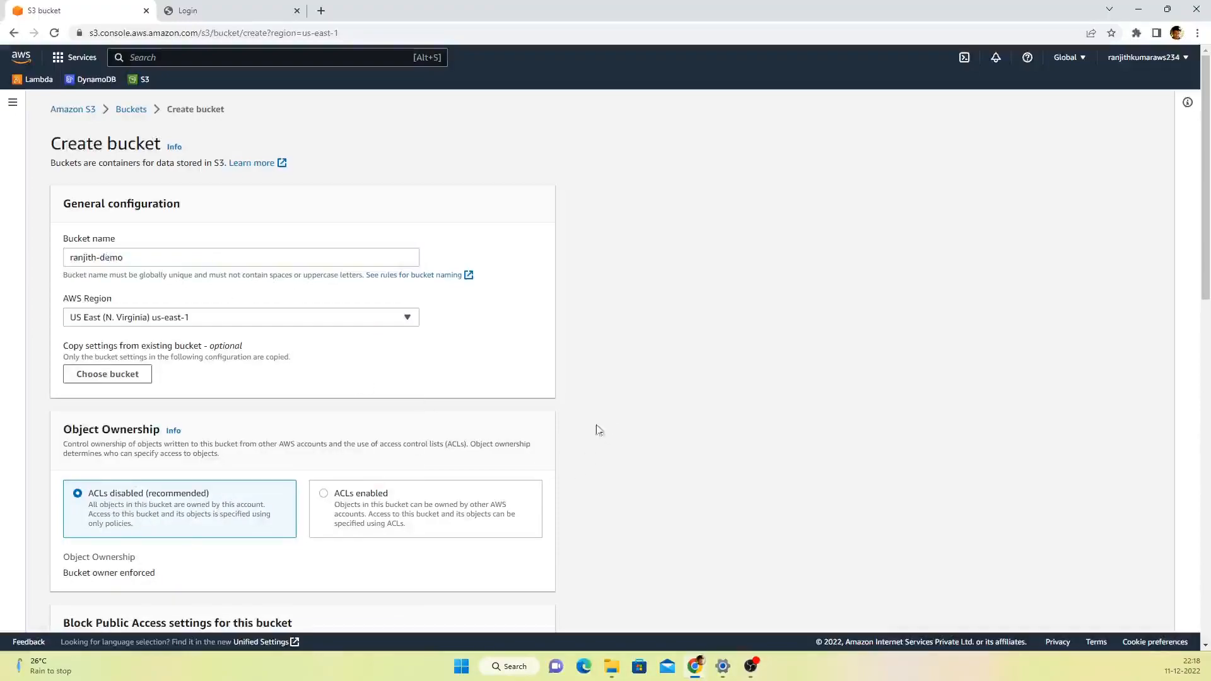
Step: Create the bucket in US East (N. Virginia) us-east-1, keeping ACLs disabled, all public access blocked, and versioning and encryption disabled
{"action": "left_click", "coordinate": [187, 319]}
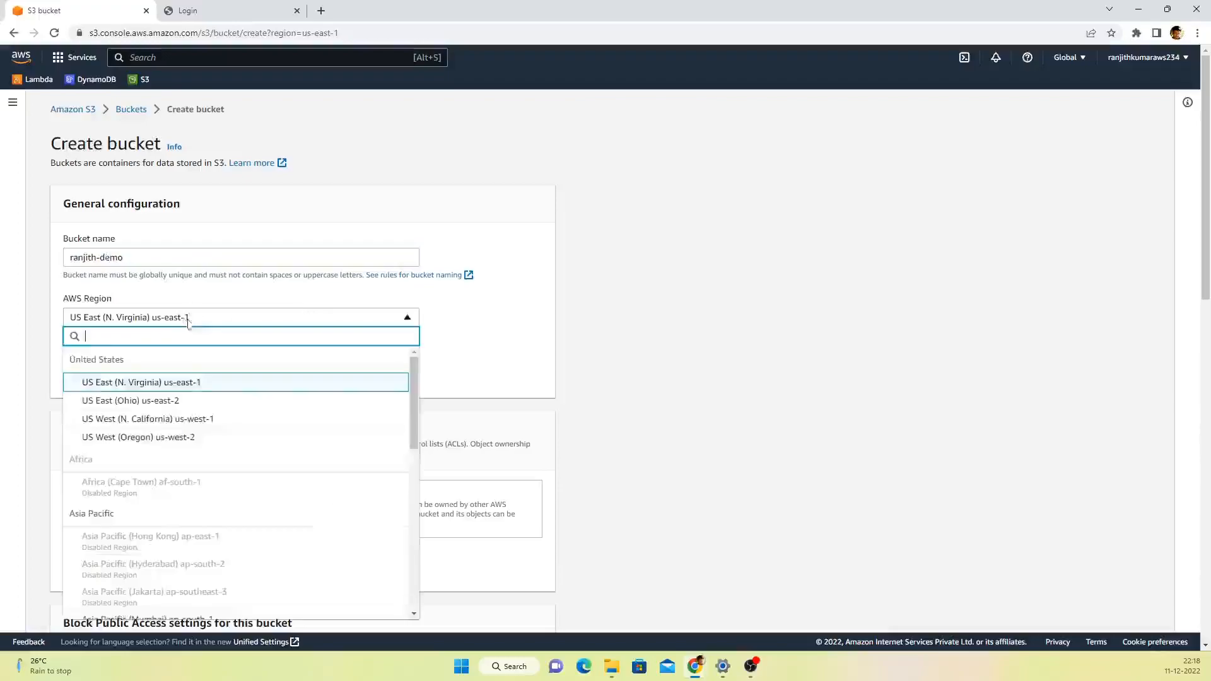
{"action": "left_click", "coordinate": [485, 381]}
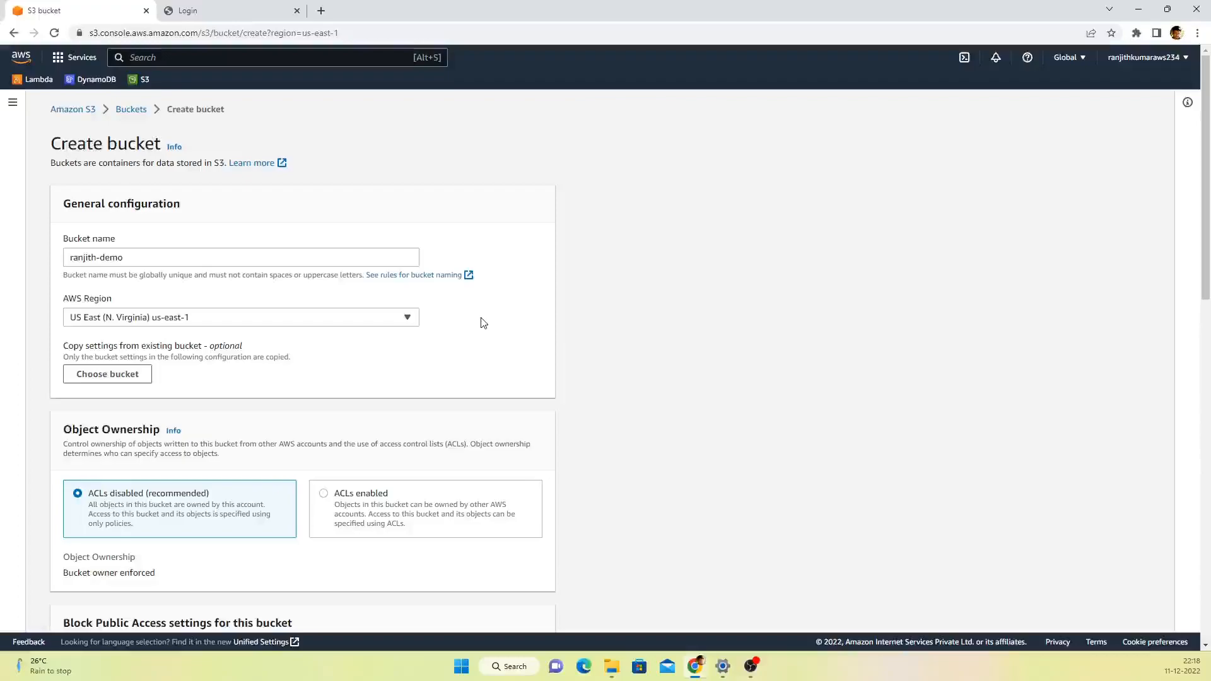
{"action": "left_click", "coordinate": [300, 322]}
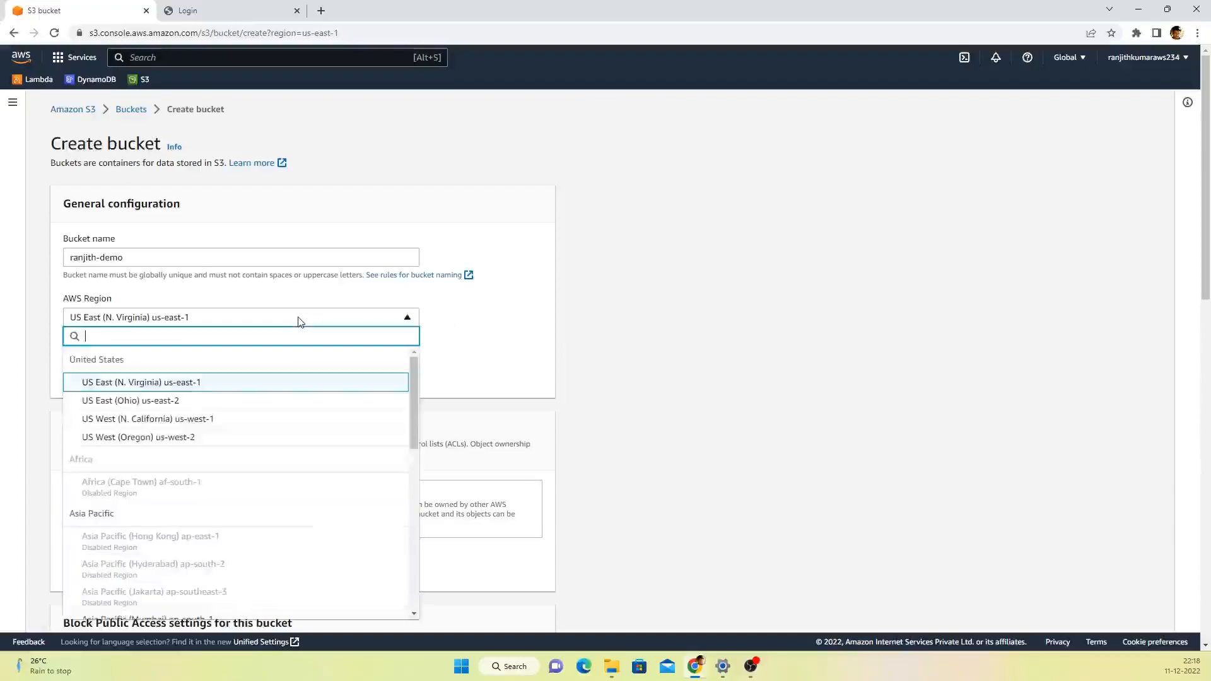
{"action": "left_click", "coordinate": [486, 335]}
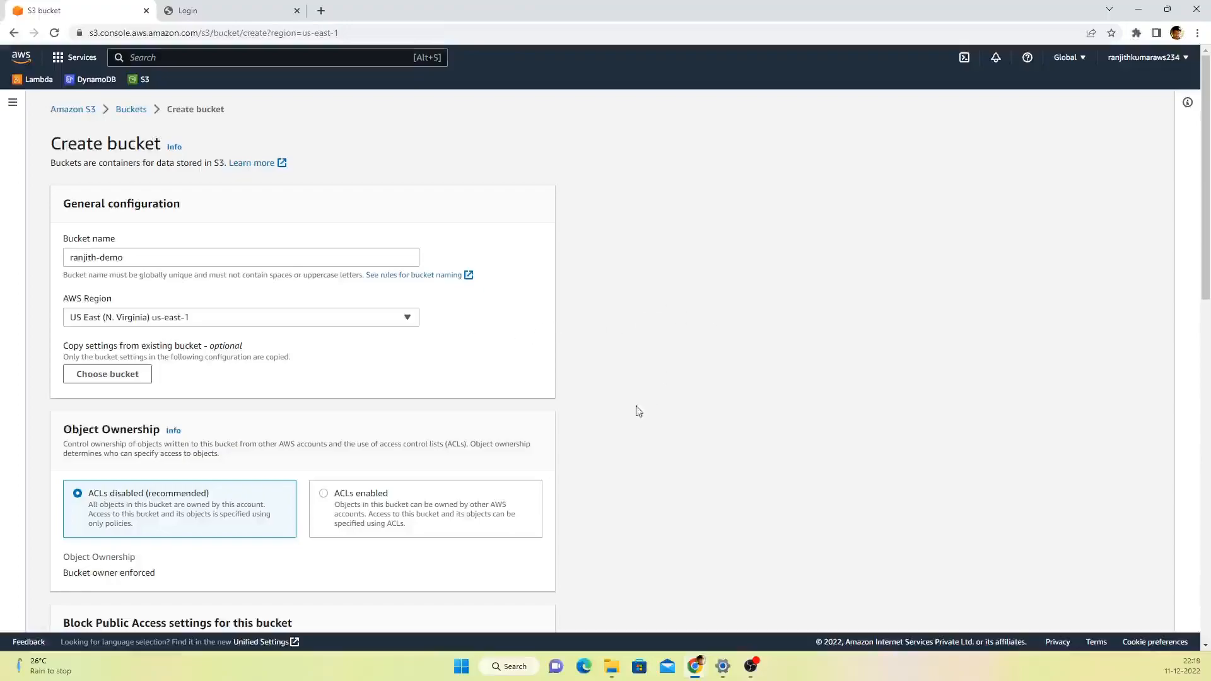
{"action": "scroll", "coordinate": [636, 409], "scroll_direction": "down", "scroll_amount": 2}
{"action": "scroll", "coordinate": [648, 440], "scroll_direction": "down", "scroll_amount": 4}
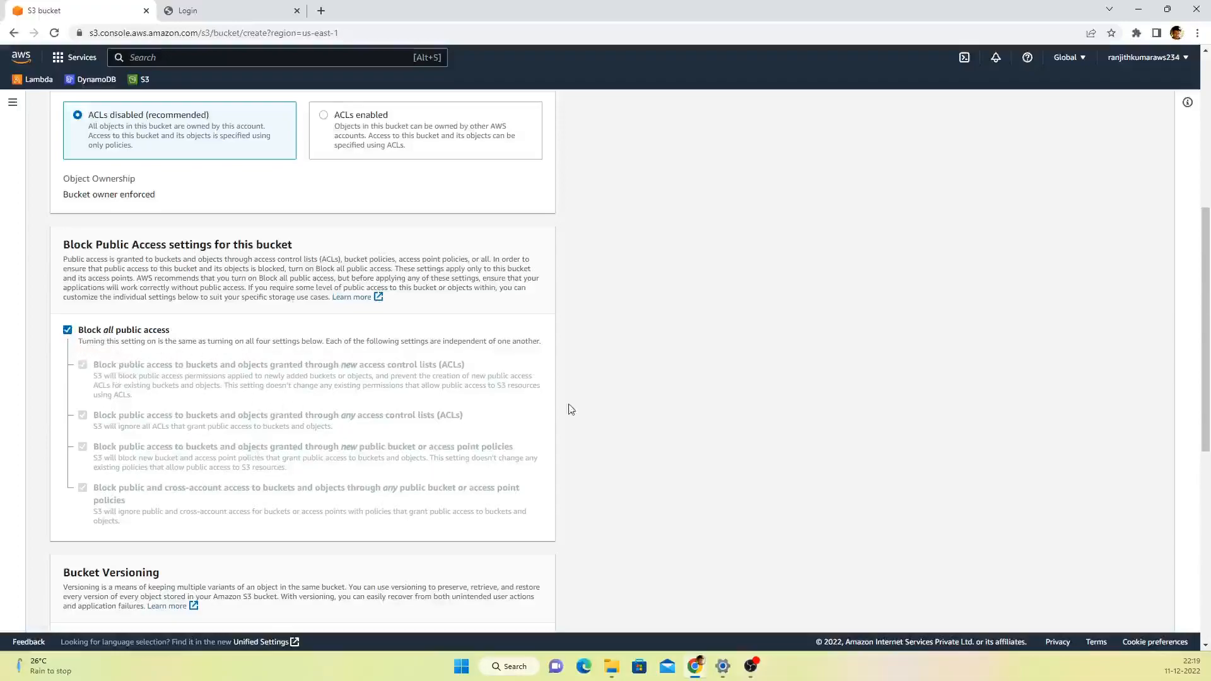
{"action": "scroll", "coordinate": [652, 465], "scroll_direction": "down", "scroll_amount": 6}
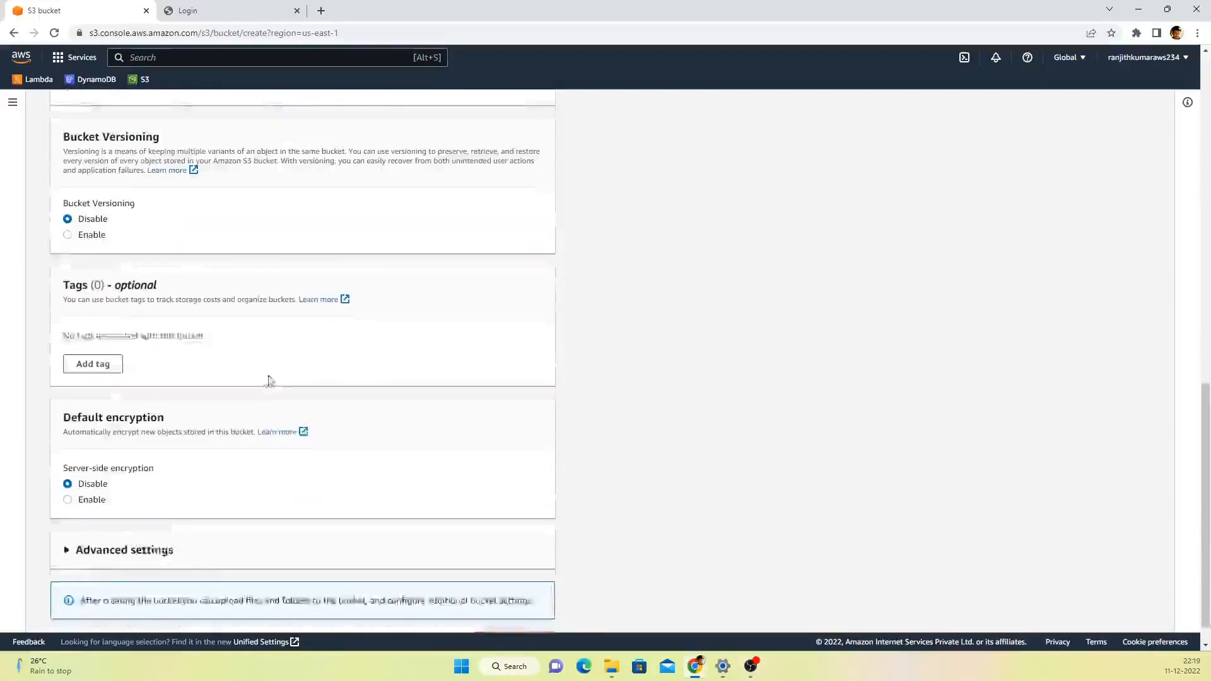
{"action": "left_click", "coordinate": [516, 610]}
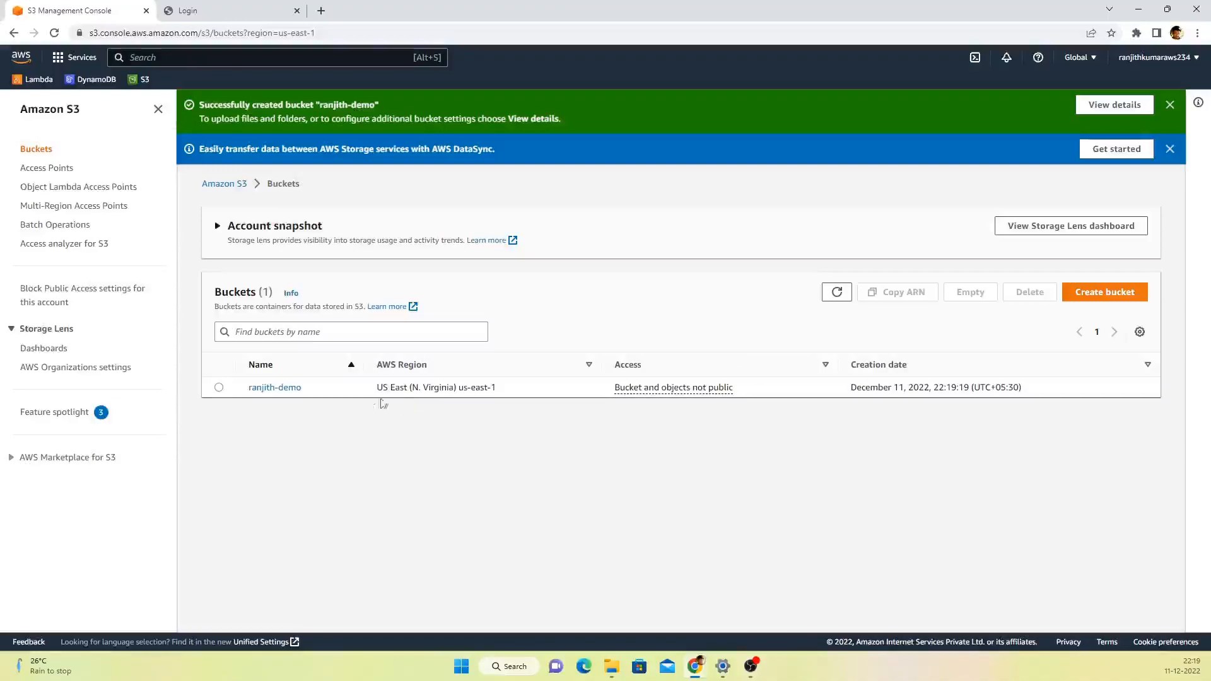
Step: Upload star.png from the Downloads folder to the new bucket
{"action": "left_click", "coordinate": [292, 388]}
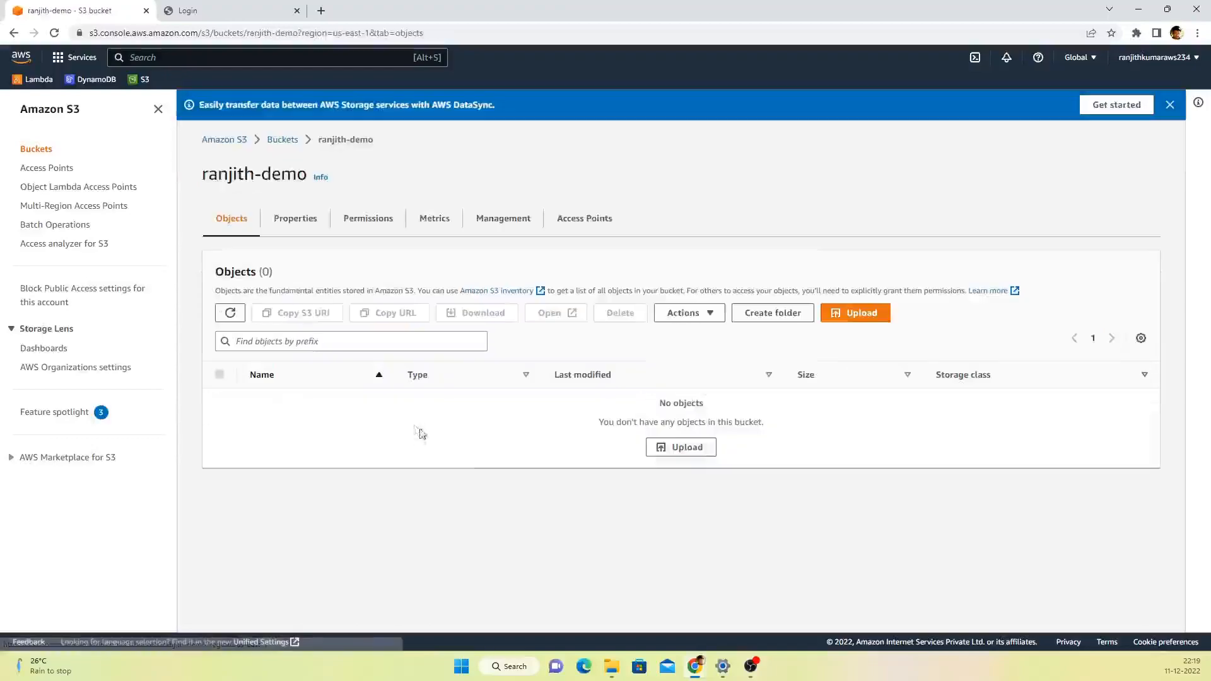
{"action": "left_click", "coordinate": [684, 447]}
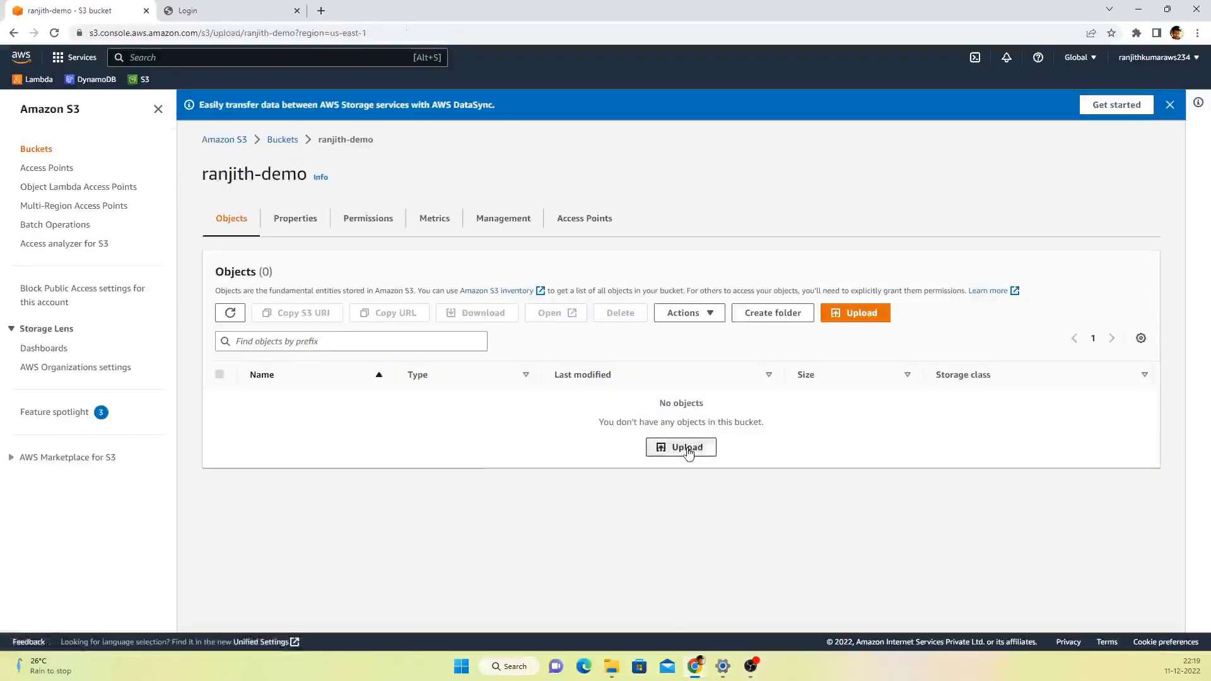
{"action": "left_click", "coordinate": [439, 268]}
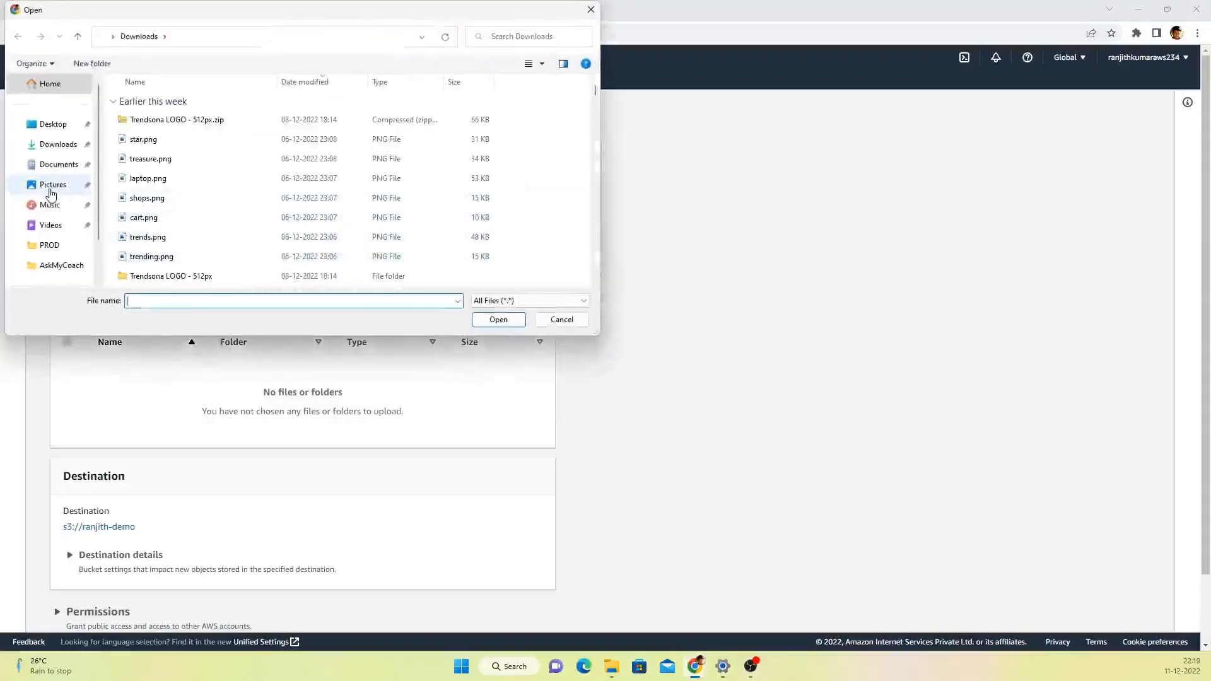
{"action": "left_click", "coordinate": [51, 188]}
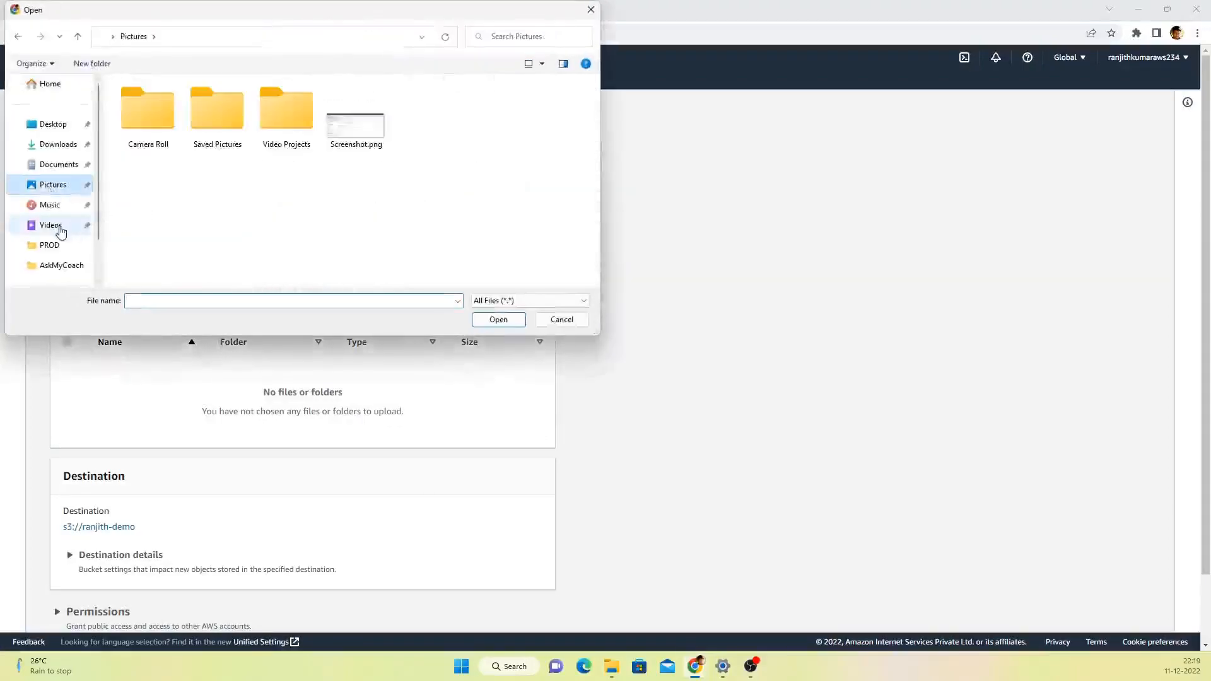
{"action": "left_click", "coordinate": [57, 144]}
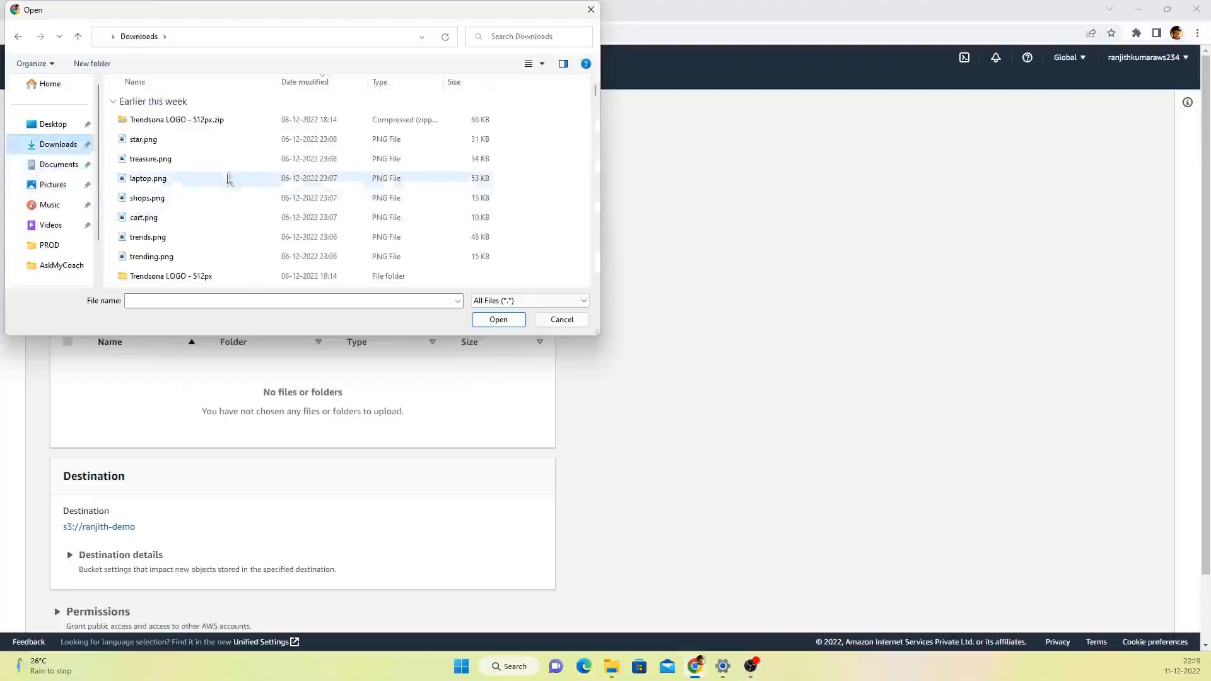
{"action": "left_click", "coordinate": [189, 139]}
{"action": "left_click", "coordinate": [508, 320]}
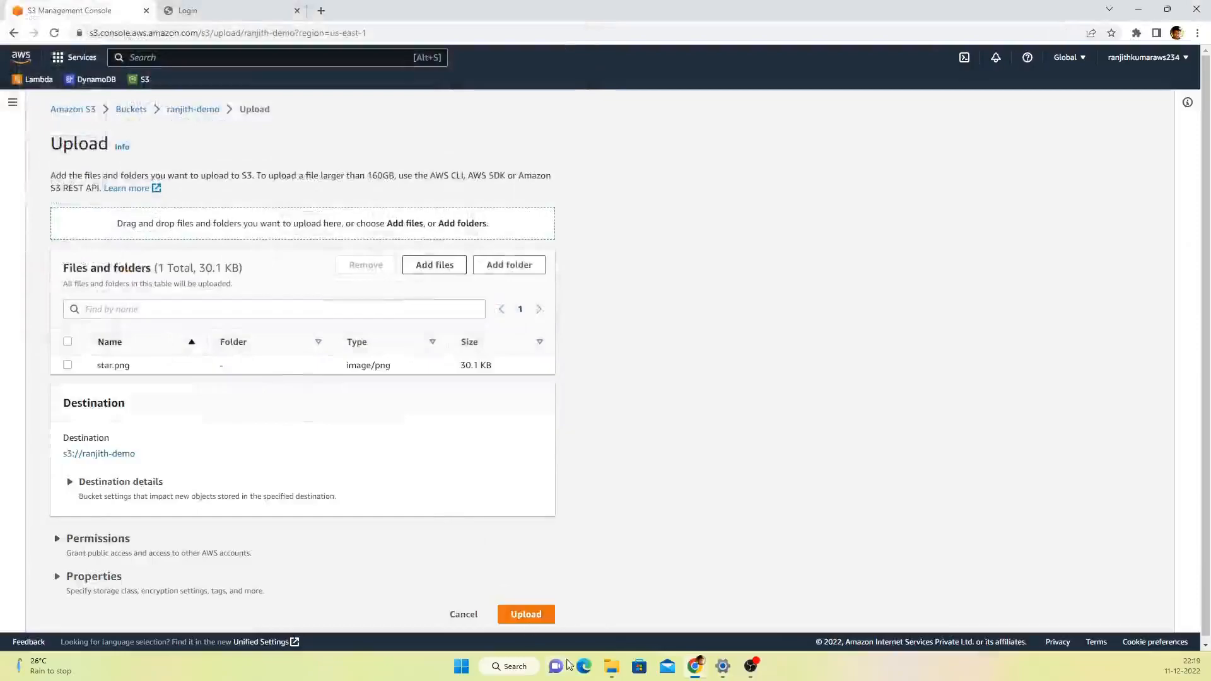
{"action": "left_click", "coordinate": [534, 612]}
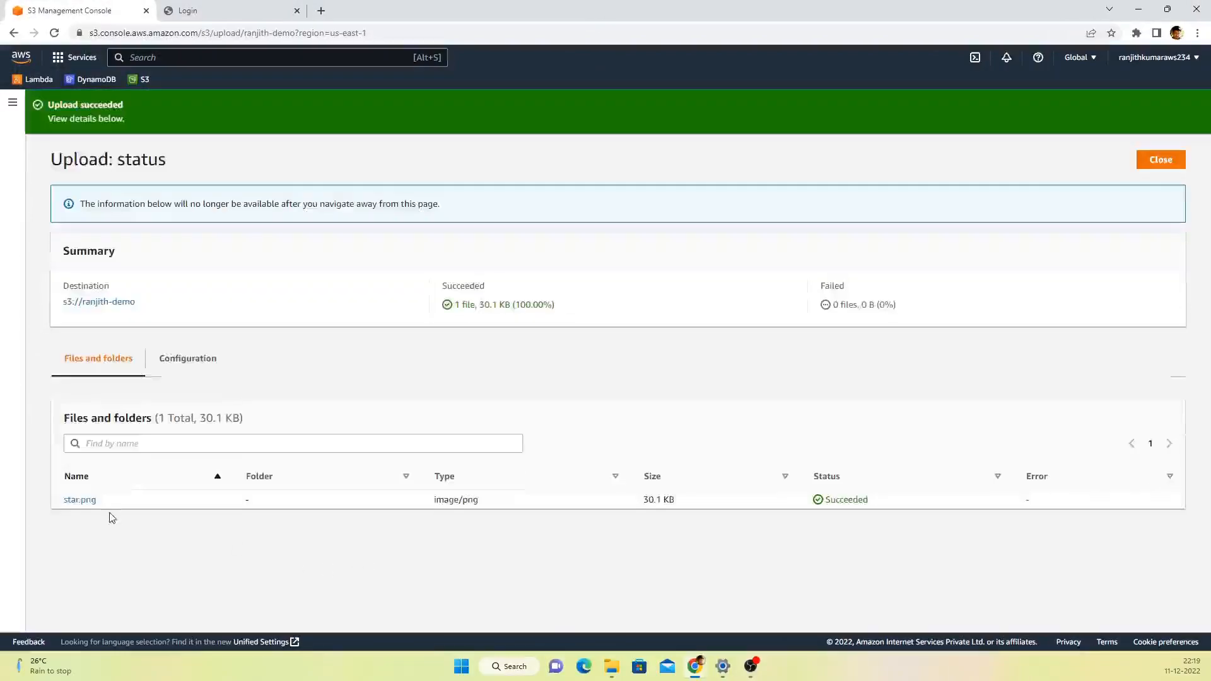
Step: View star.png's object details and the bucket's object list in separate browser tabs
{"action": "left_click", "coordinate": [86, 501]}
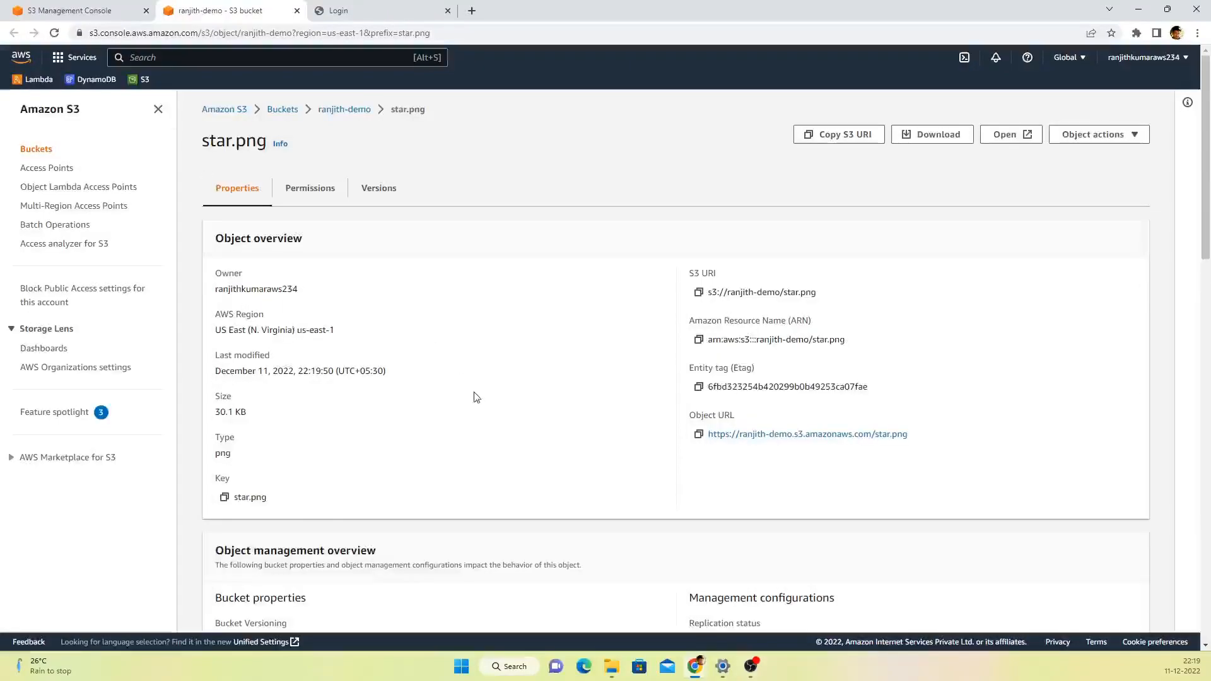
{"action": "right_click", "coordinate": [347, 114]}
{"action": "left_click", "coordinate": [369, 127]}
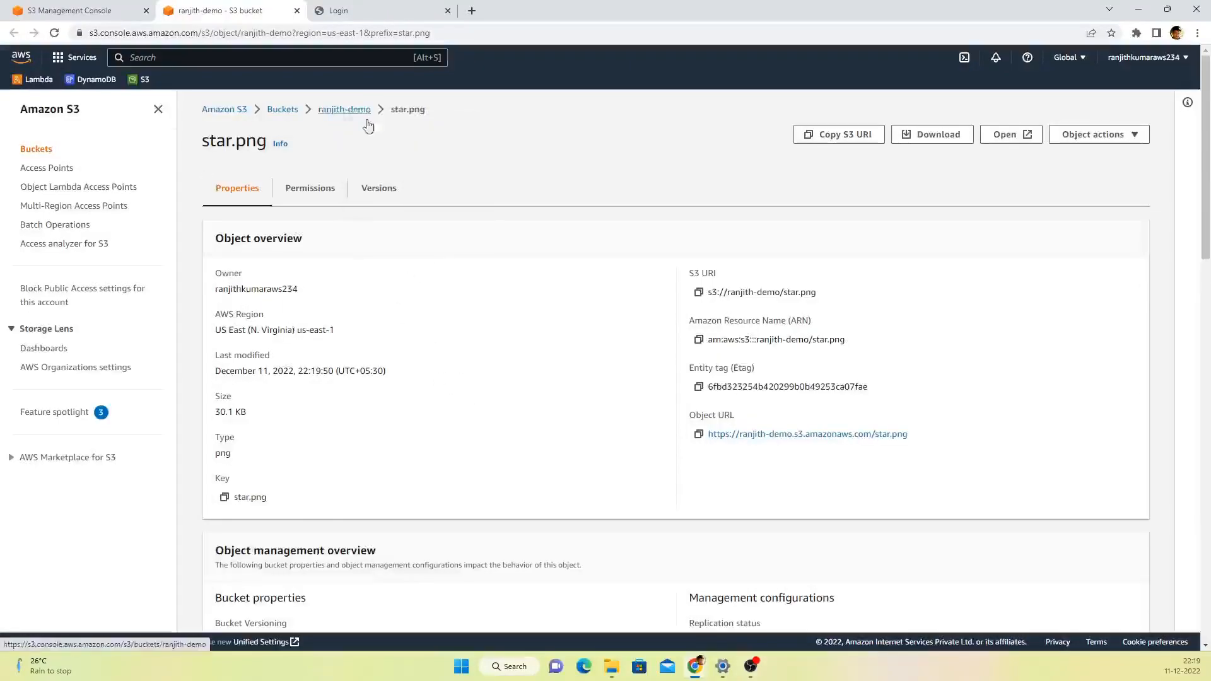
{"action": "left_click", "coordinate": [334, 8]}
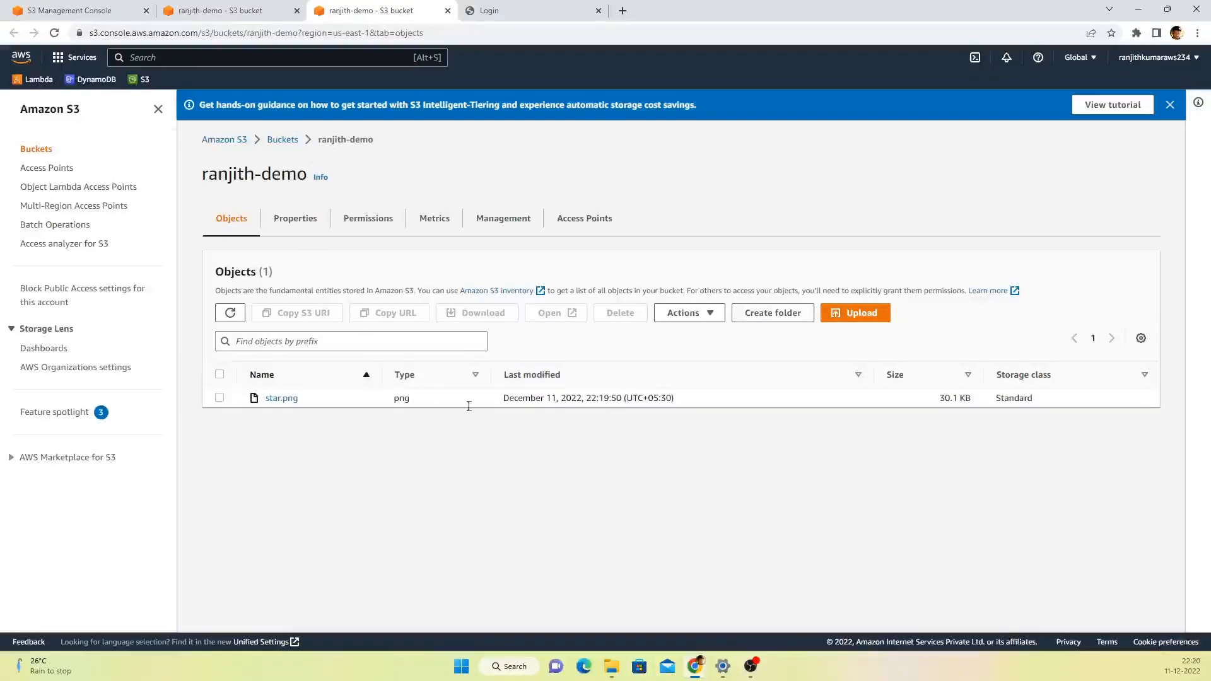
{"action": "left_click", "coordinate": [287, 404]}
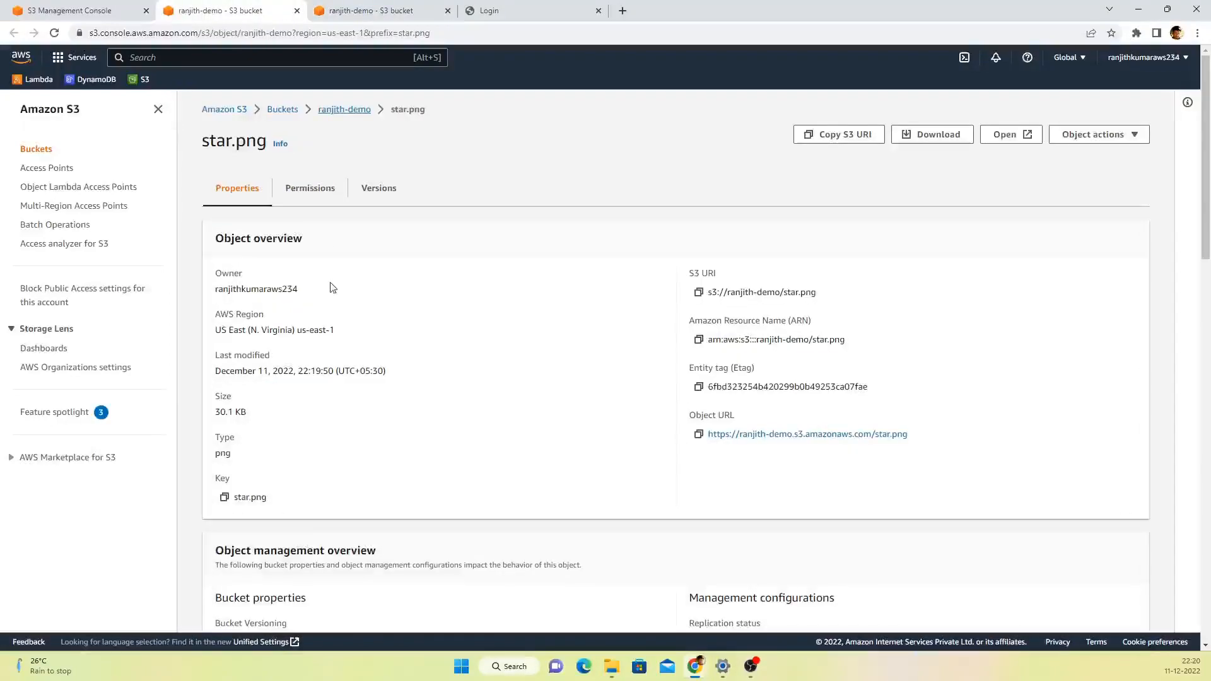
Step: Open star.png's object URL in a new browser tab to test public access
{"action": "scroll", "coordinate": [517, 358], "scroll_direction": "down", "scroll_amount": 1}
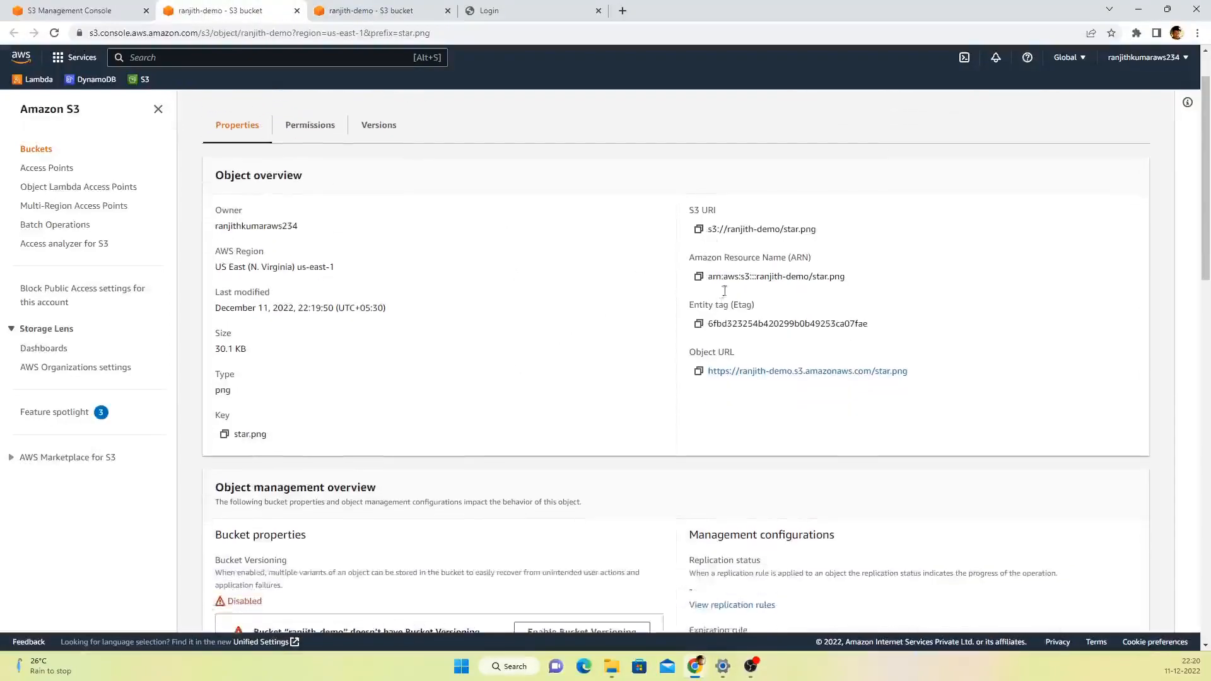
{"action": "right_click", "coordinate": [735, 373]}
{"action": "left_click", "coordinate": [760, 384]}
{"action": "left_click", "coordinate": [491, 7]}
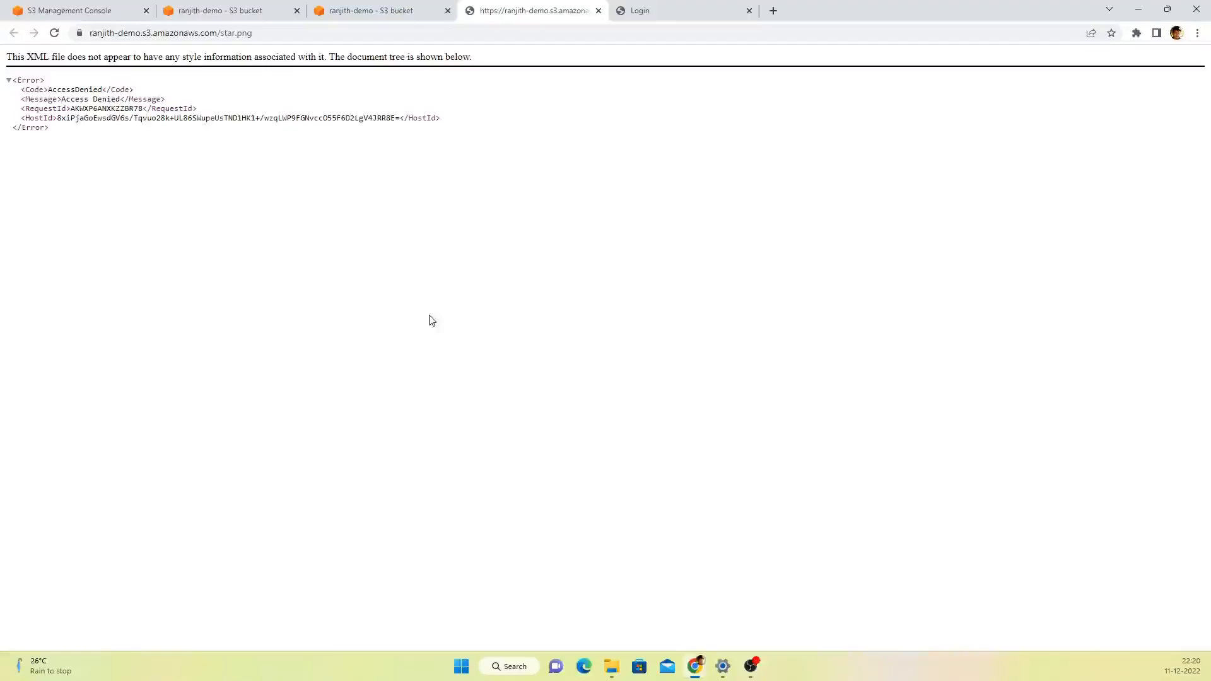
Step: Open star.png from its object details page and examine the base address and query parameters of its signed URL
{"action": "left_click", "coordinate": [225, 11]}
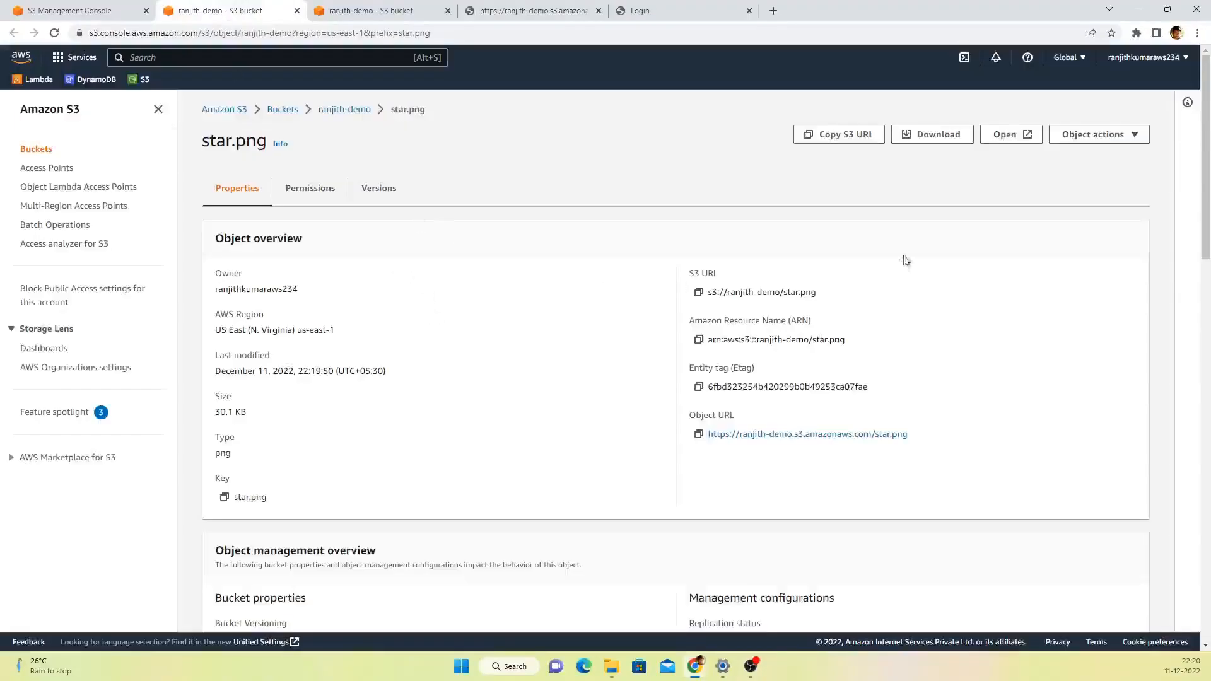
{"action": "left_click", "coordinate": [1003, 135]}
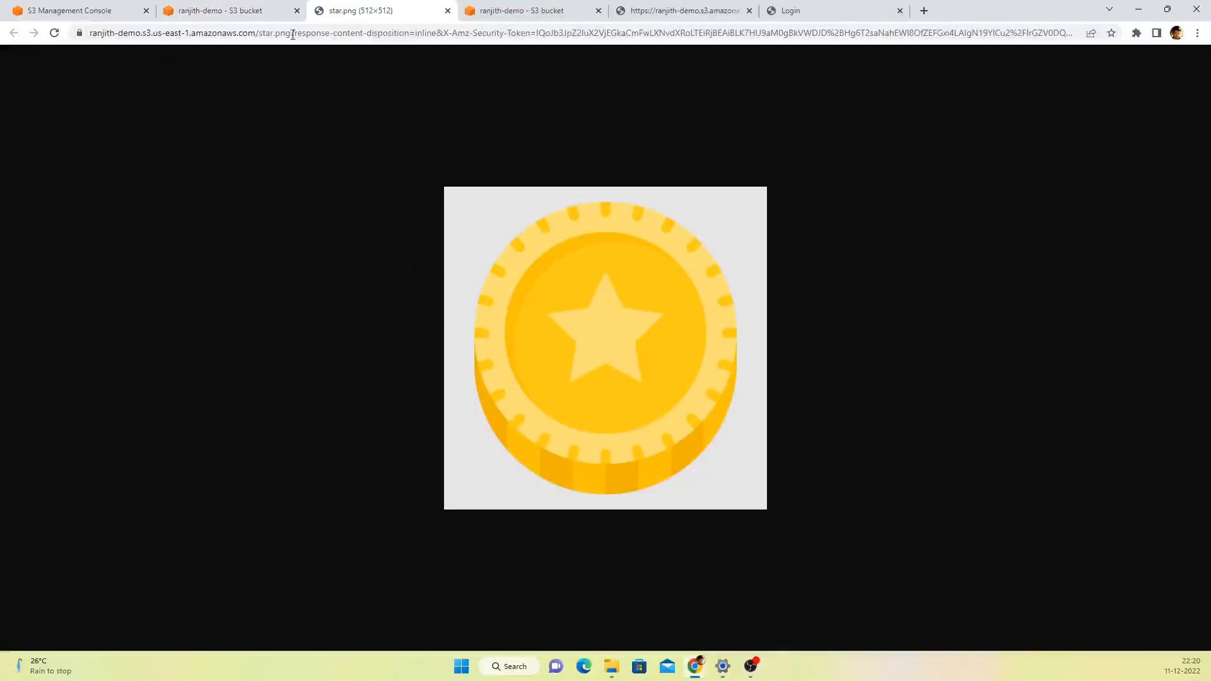
{"action": "left_click_drag", "start_coordinate": [292, 34], "coordinate": [518, 97]}
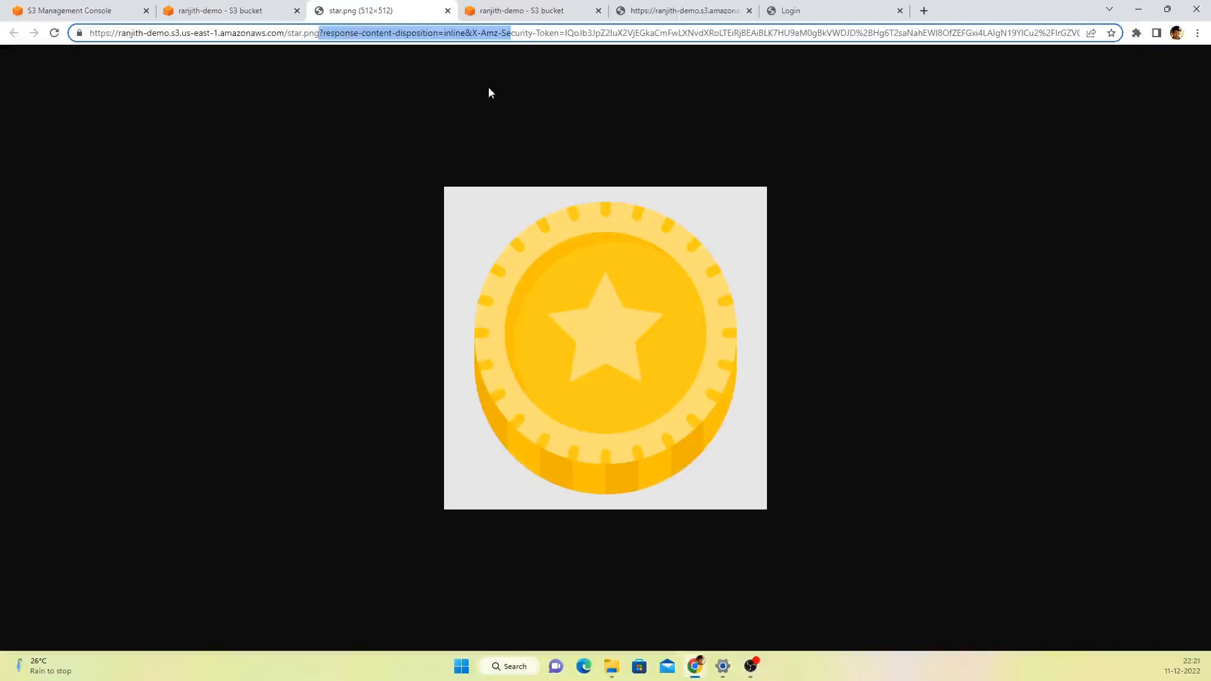
{"action": "key", "text": "Left"}
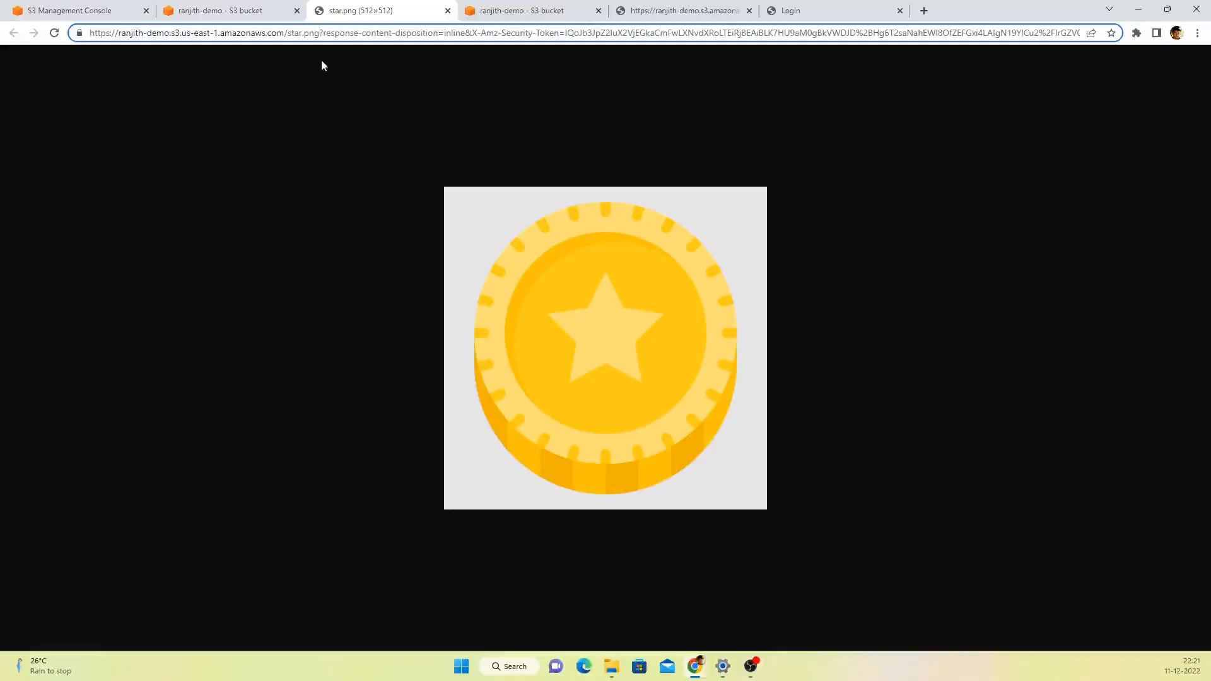
{"action": "left_click_drag", "start_coordinate": [321, 33], "coordinate": [347, 59]}
{"action": "key", "text": "Right"}
{"action": "key", "text": "Home"}
{"action": "left_click_drag", "start_coordinate": [319, 32], "coordinate": [81, 59]}
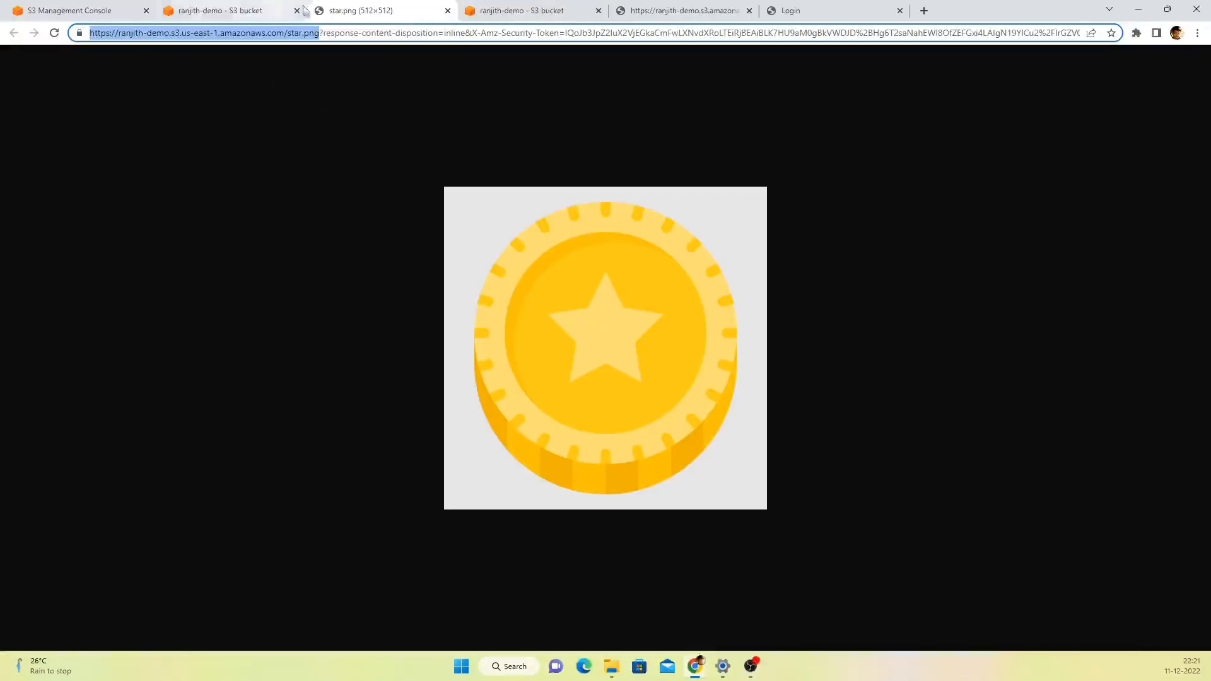
Step: Close the browser tabs with the star.png image and its object URL, and return to the object's details page
{"action": "left_click", "coordinate": [448, 11]}
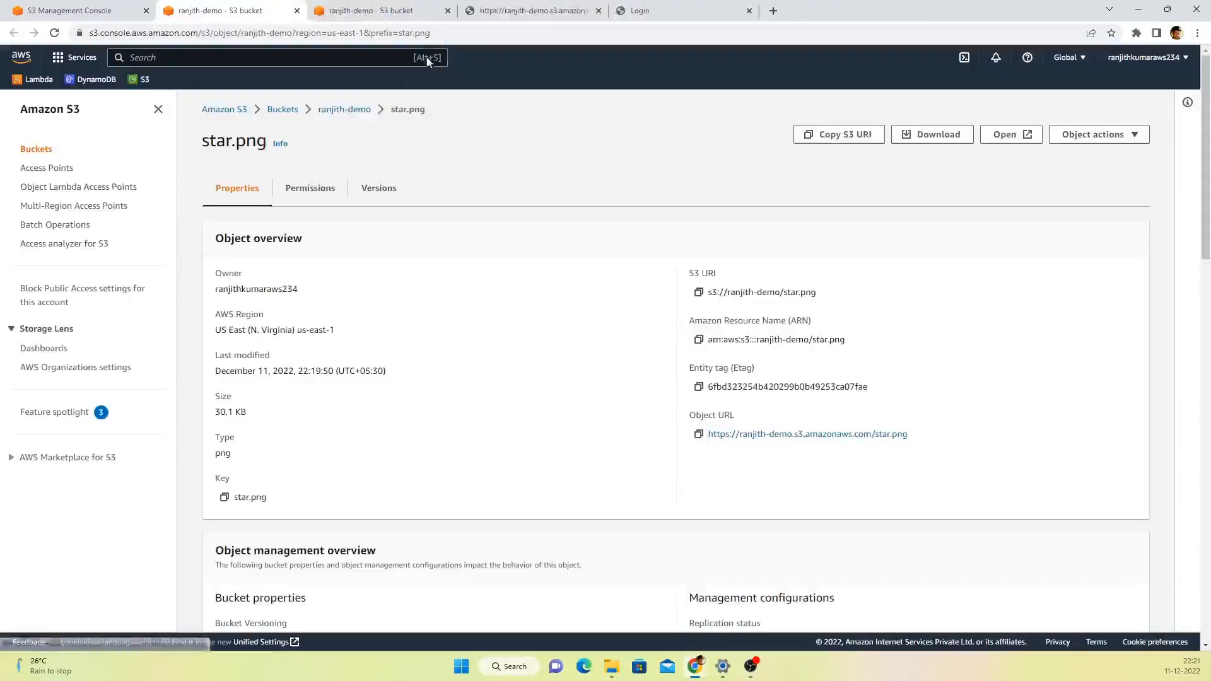
{"action": "left_click", "coordinate": [528, 8]}
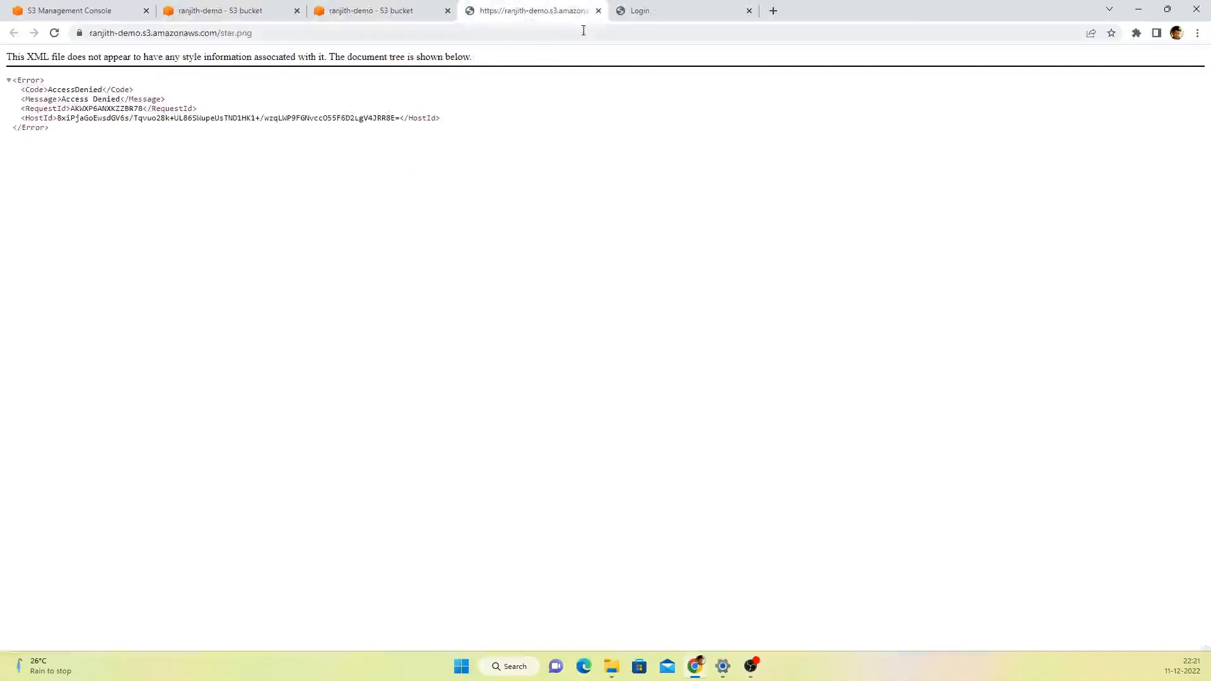
{"action": "left_click", "coordinate": [599, 11]}
{"action": "left_click", "coordinate": [210, 13]}
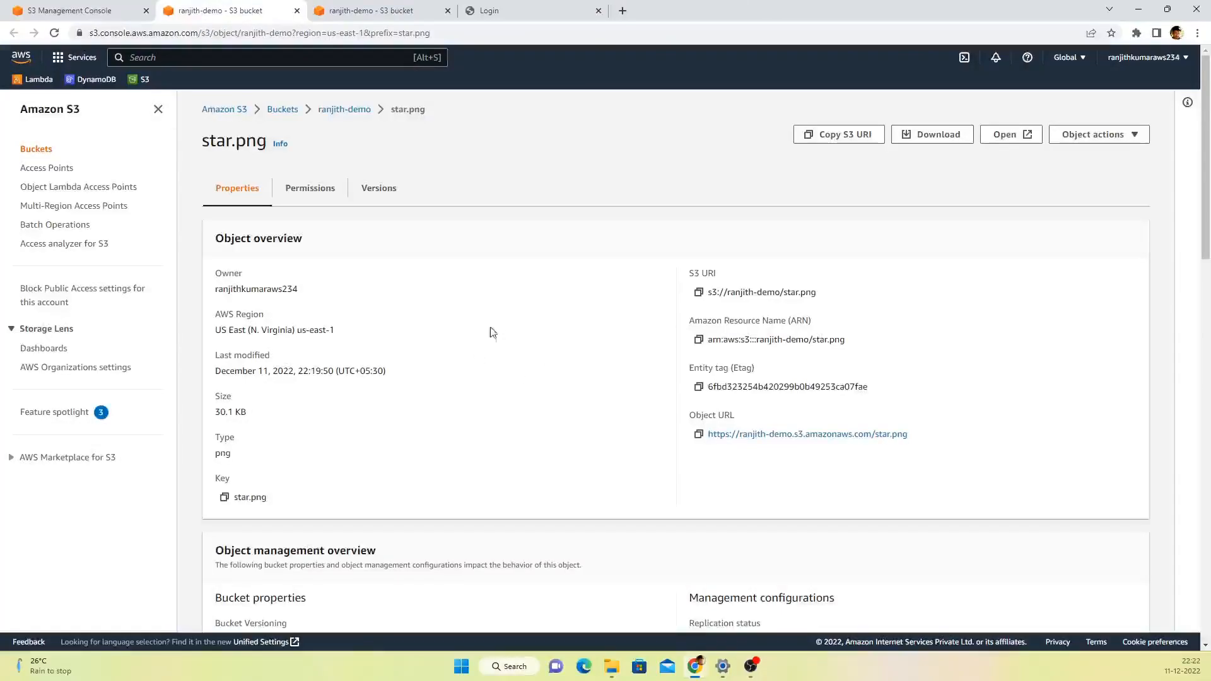
Step: View the local Login web page and switch to File Explorer at the Login folder containing its source files
{"action": "left_click", "coordinate": [502, 11]}
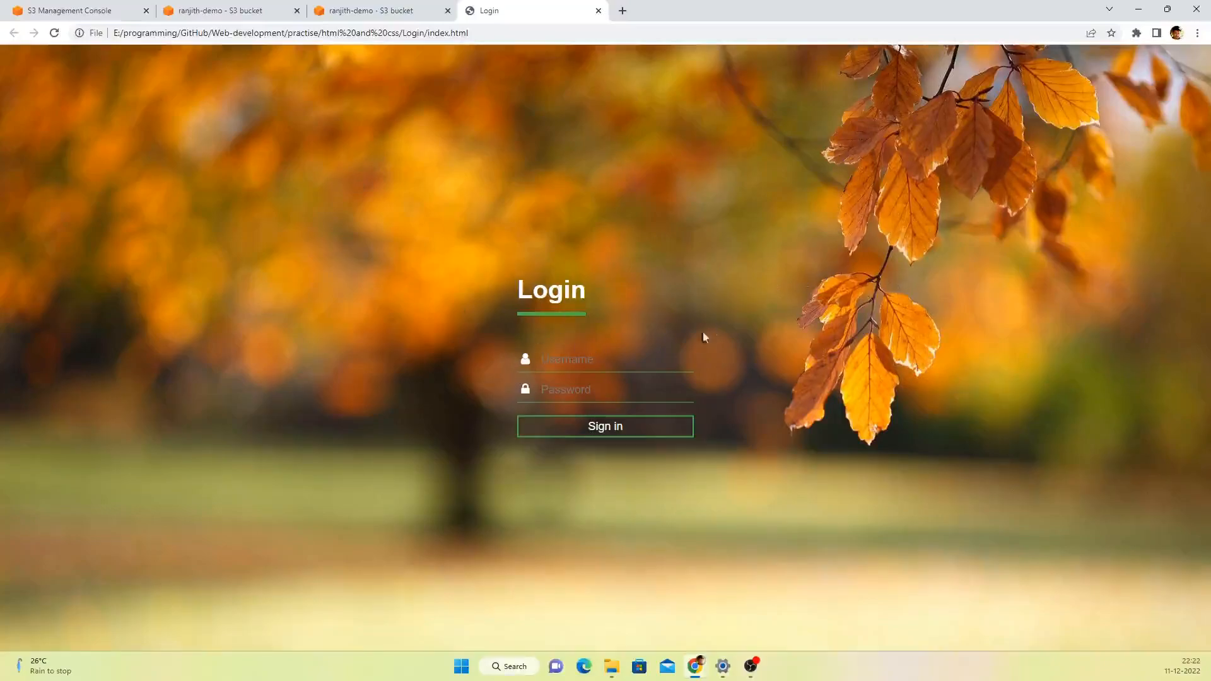
{"action": "left_click", "coordinate": [596, 362]}
{"action": "mouse_move", "coordinate": [611, 665]}
{"action": "left_click", "coordinate": [673, 605]}
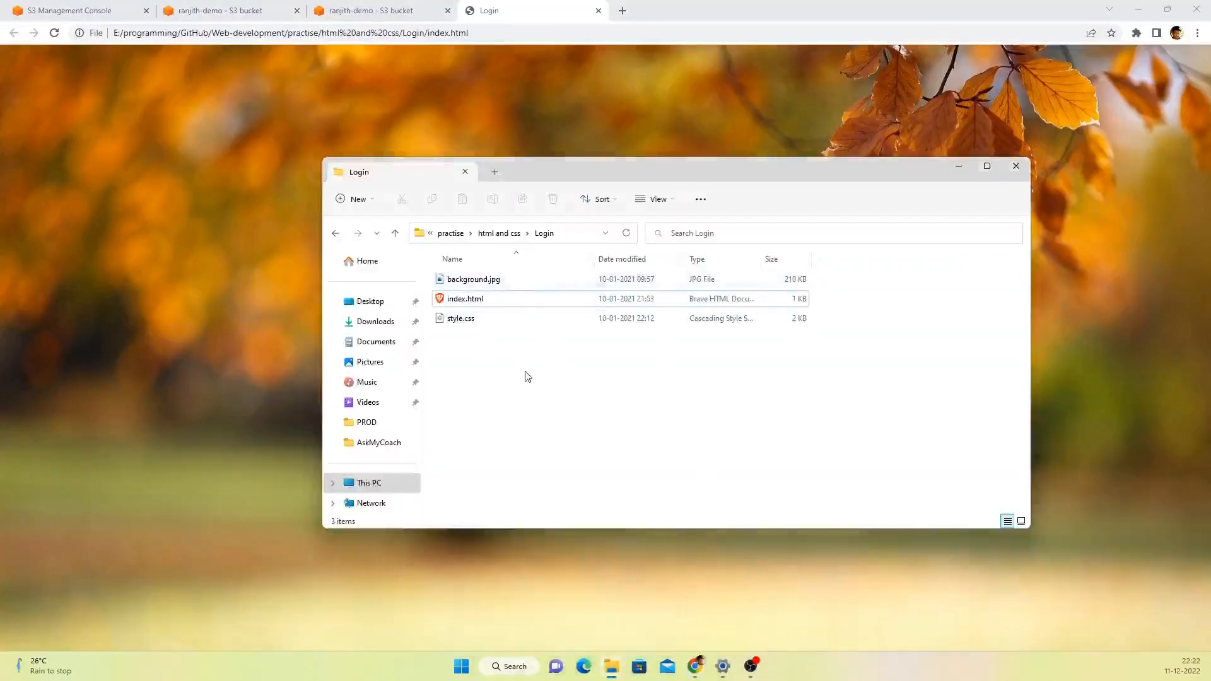
Step: Select background.jpg, index.html and style.css in the Login folder and open the demo bucket's permissions in the S3 console
{"action": "left_click_drag", "start_coordinate": [521, 345], "coordinate": [496, 282]}
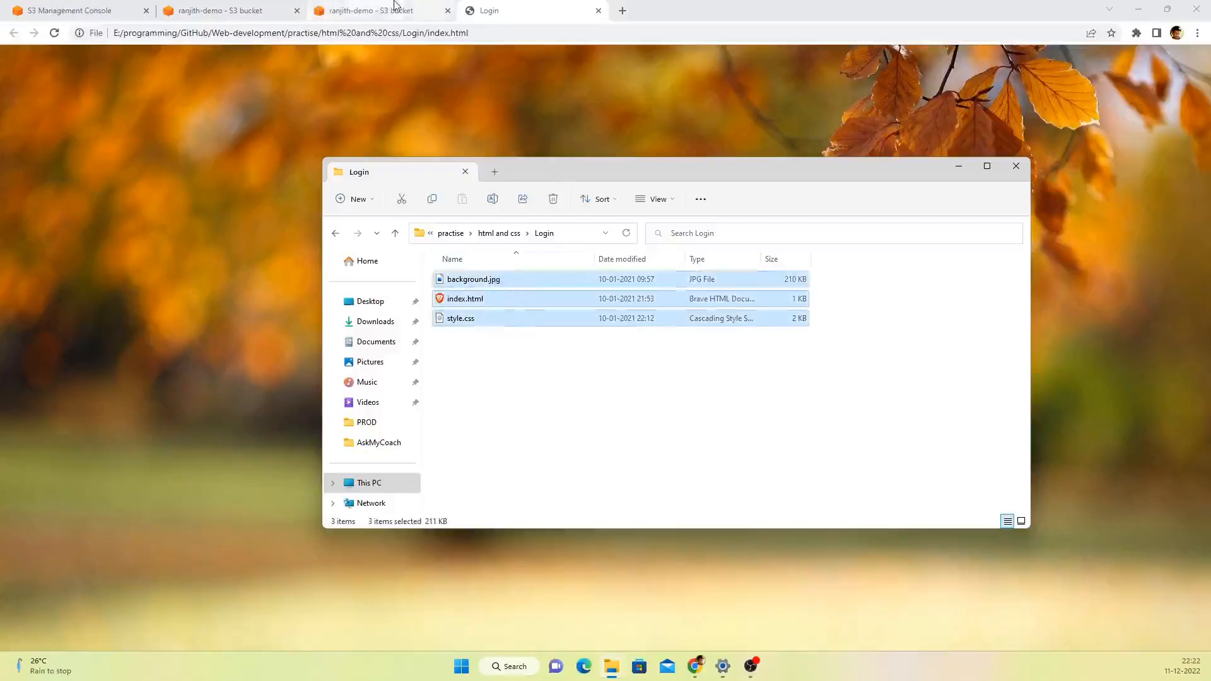
{"action": "left_click", "coordinate": [227, 10]}
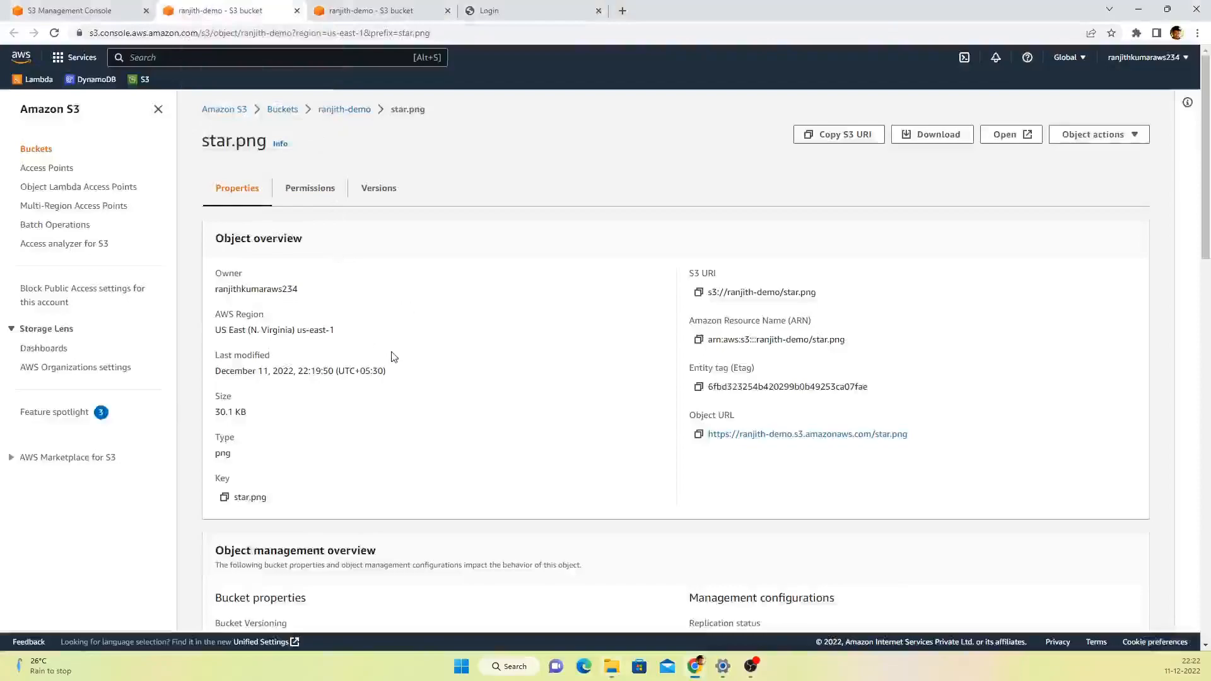
{"action": "left_click", "coordinate": [343, 108]}
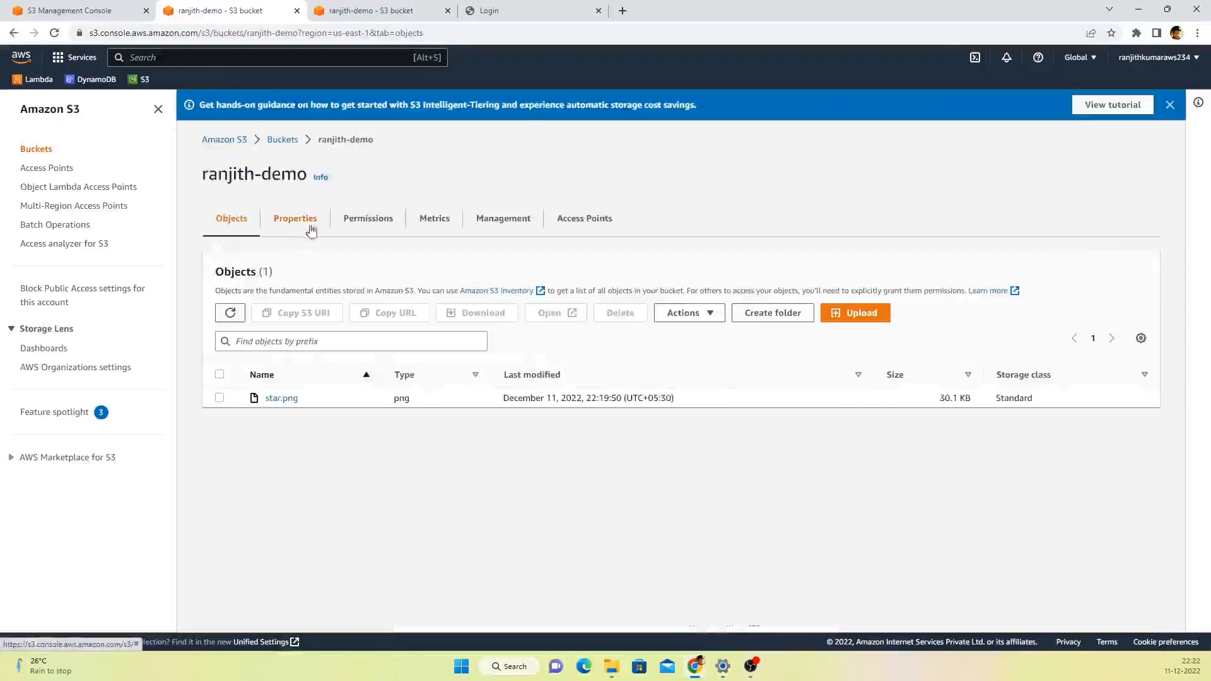
{"action": "left_click", "coordinate": [381, 222]}
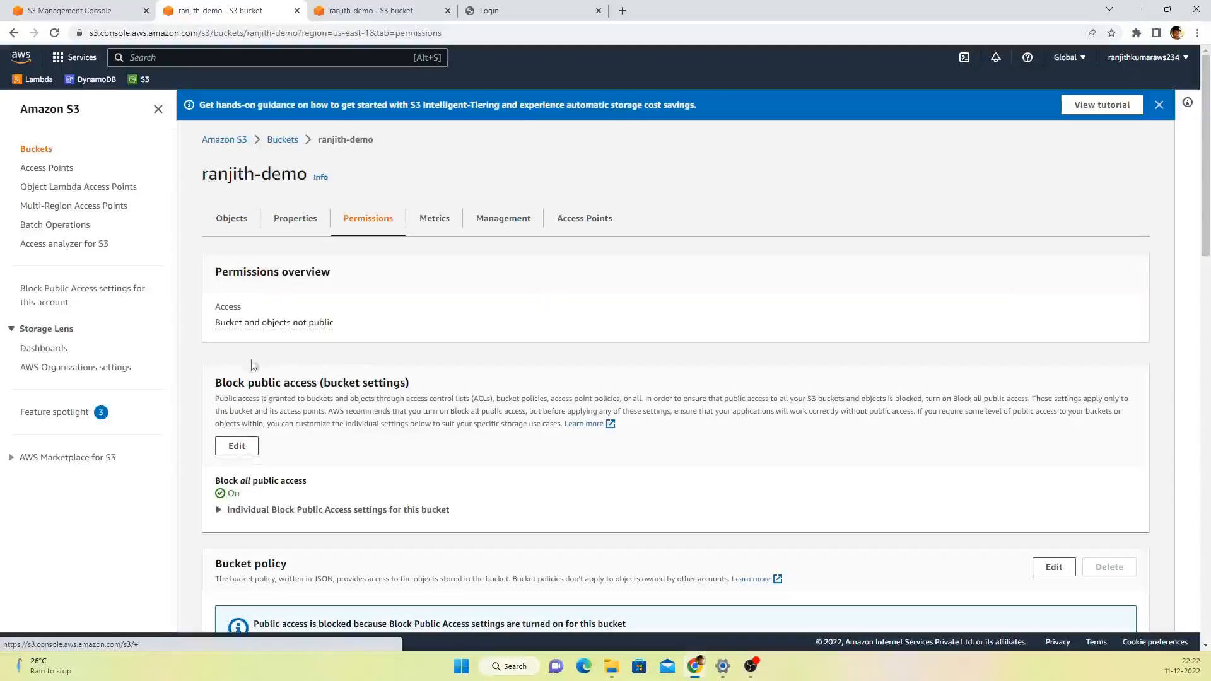
Step: Turn off Block all public access for the demo bucket and save the change with the confirmation text "confirm"
{"action": "scroll", "coordinate": [208, 449], "scroll_direction": "down", "scroll_amount": 1}
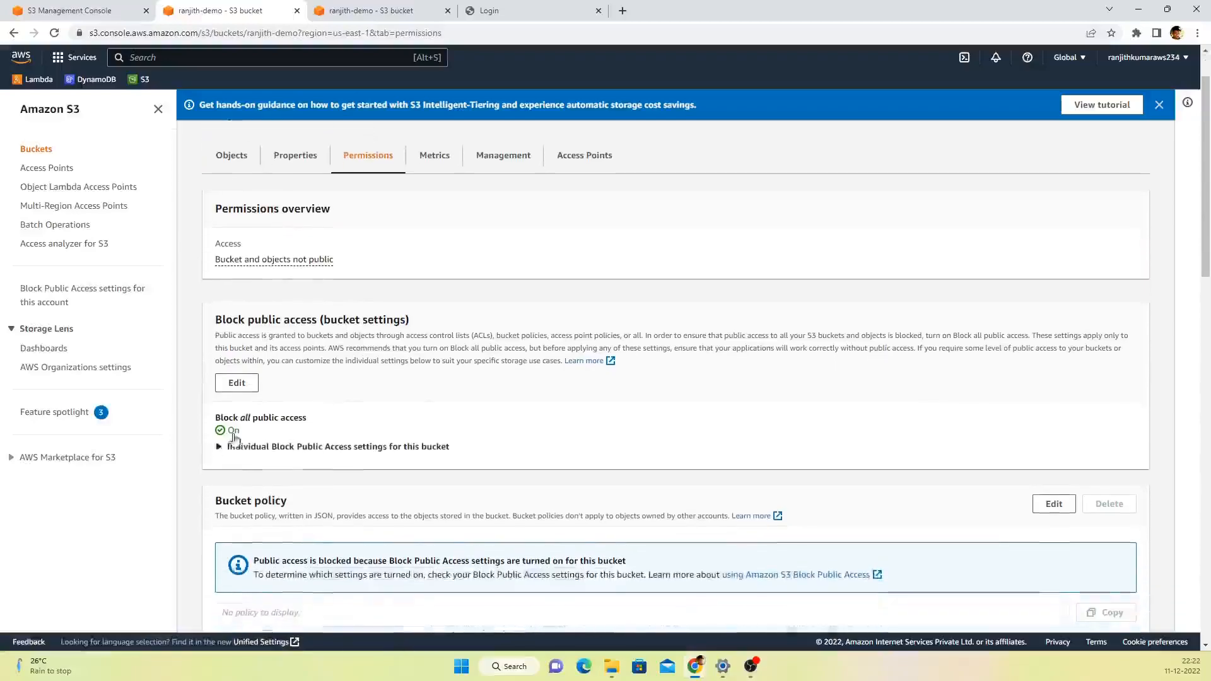
{"action": "left_click", "coordinate": [237, 383]}
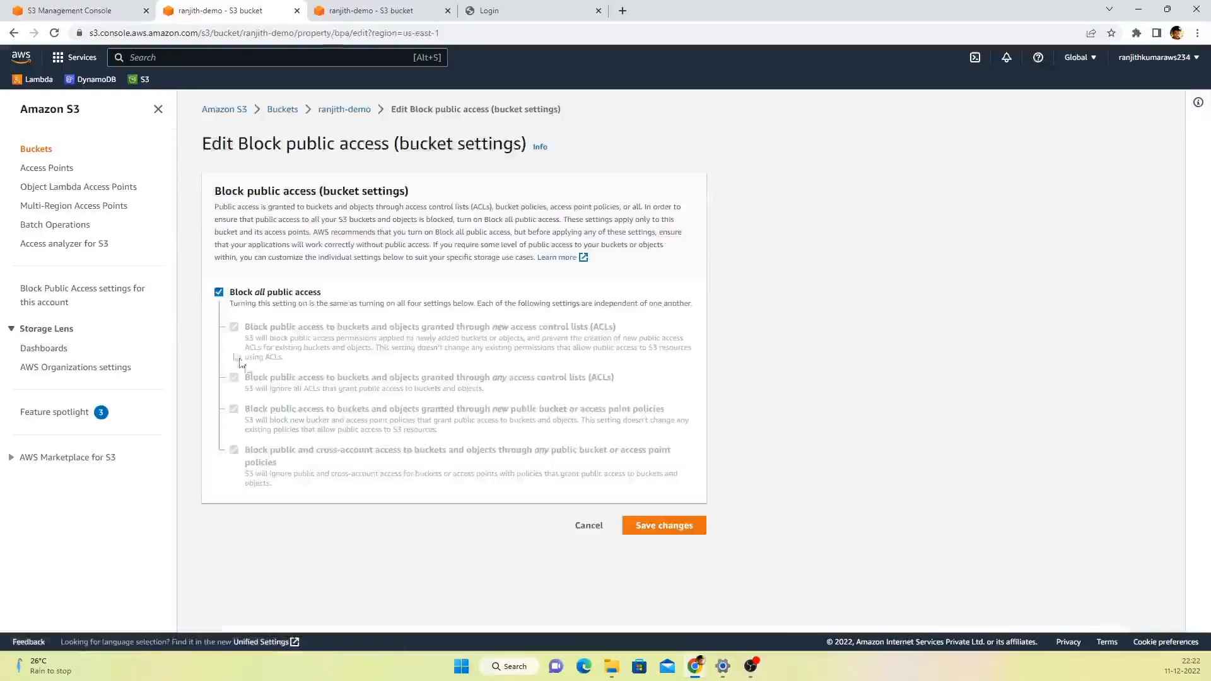
{"action": "left_click", "coordinate": [219, 293]}
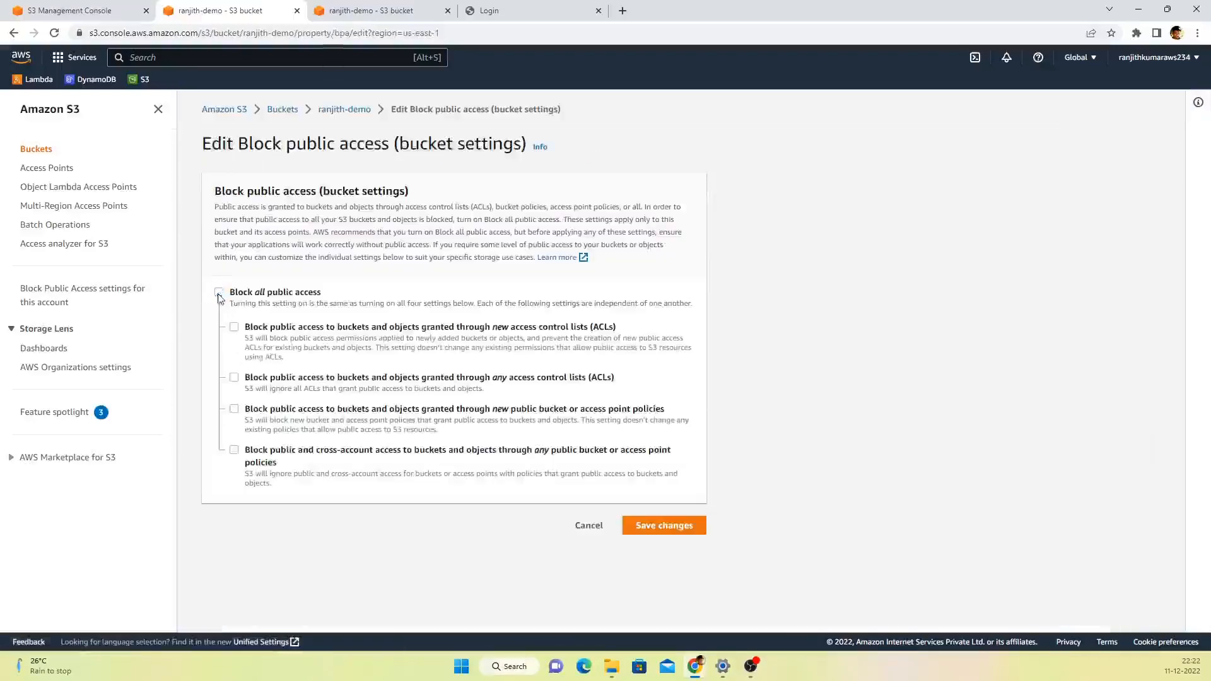
{"action": "left_click", "coordinate": [664, 524]}
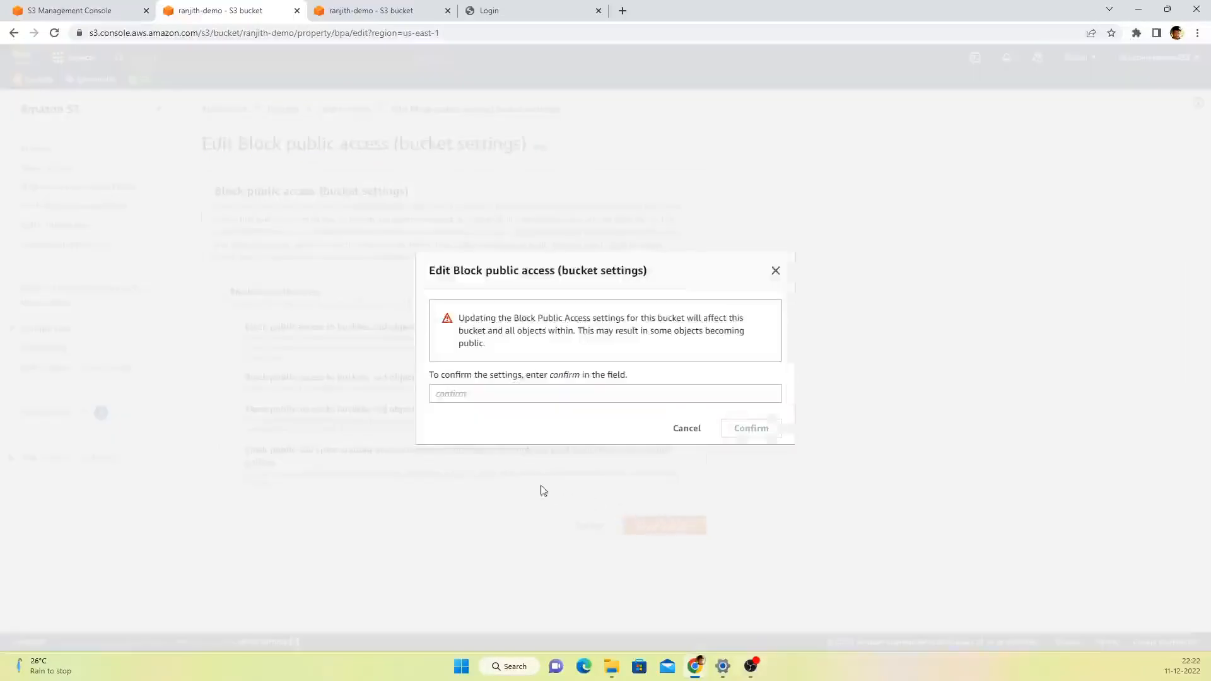
{"action": "left_click", "coordinate": [491, 394]}
{"action": "type", "text": "confir"}
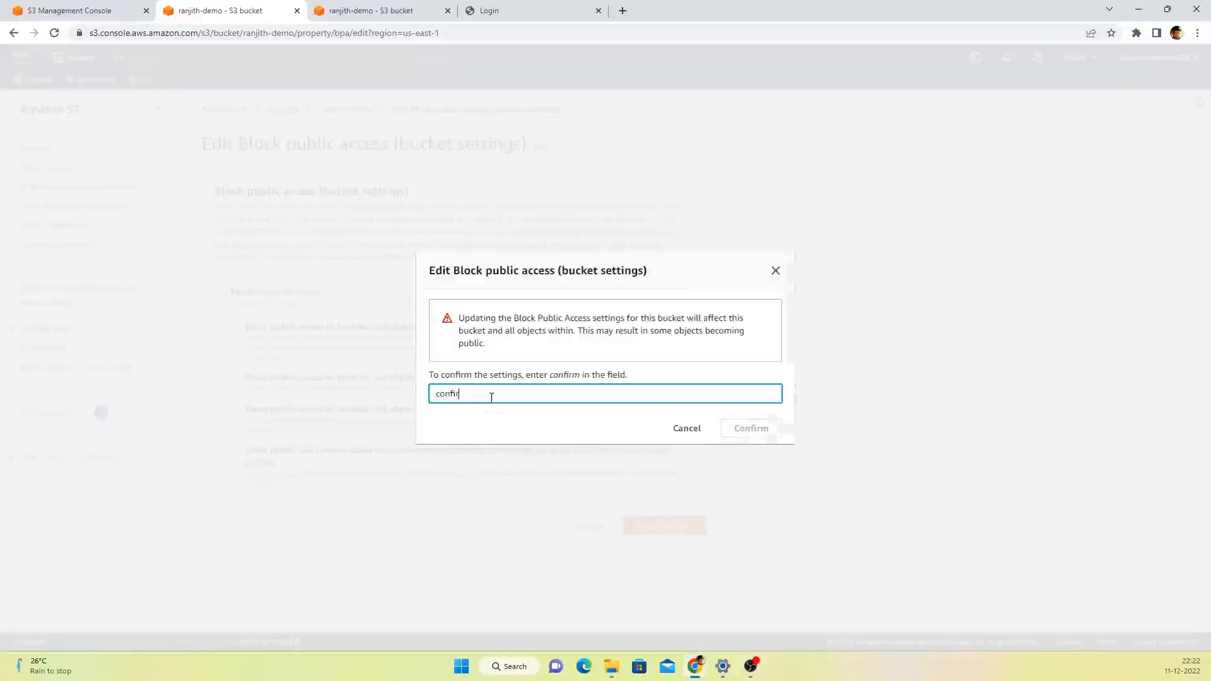
{"action": "type", "text": "m"}
{"action": "left_click", "coordinate": [746, 428]}
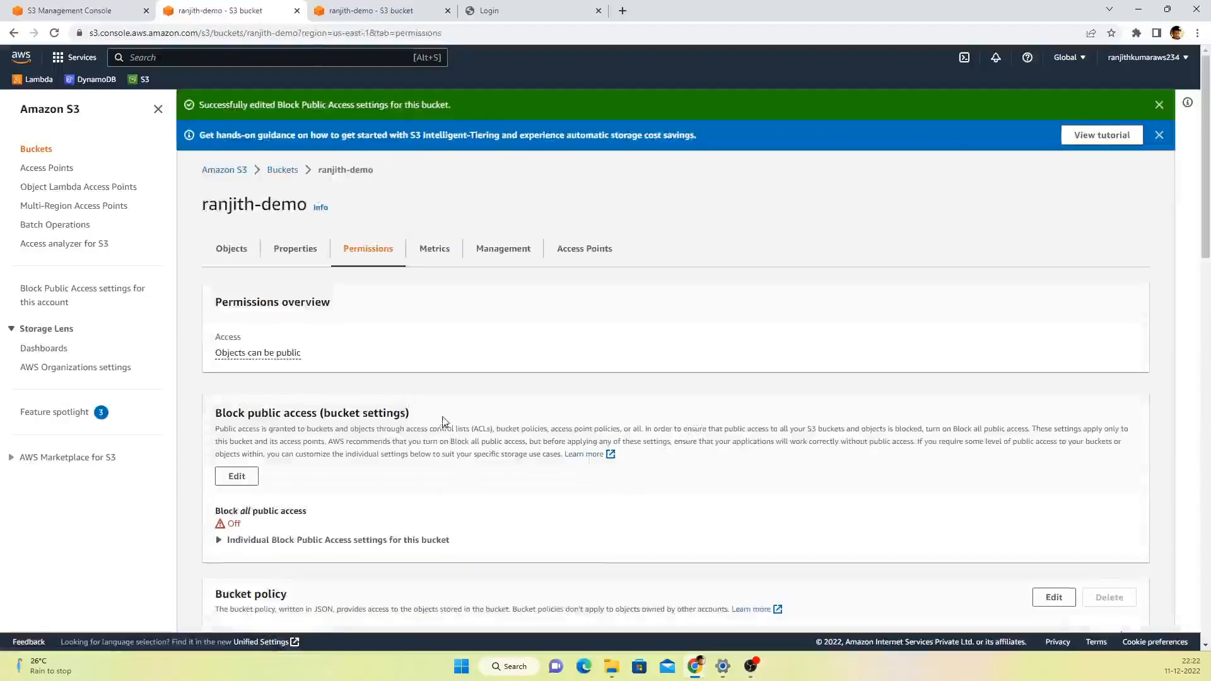
Step: Open the demo bucket's policy for editing and launch the AWS Policy Generator from it
{"action": "left_click", "coordinate": [230, 249]}
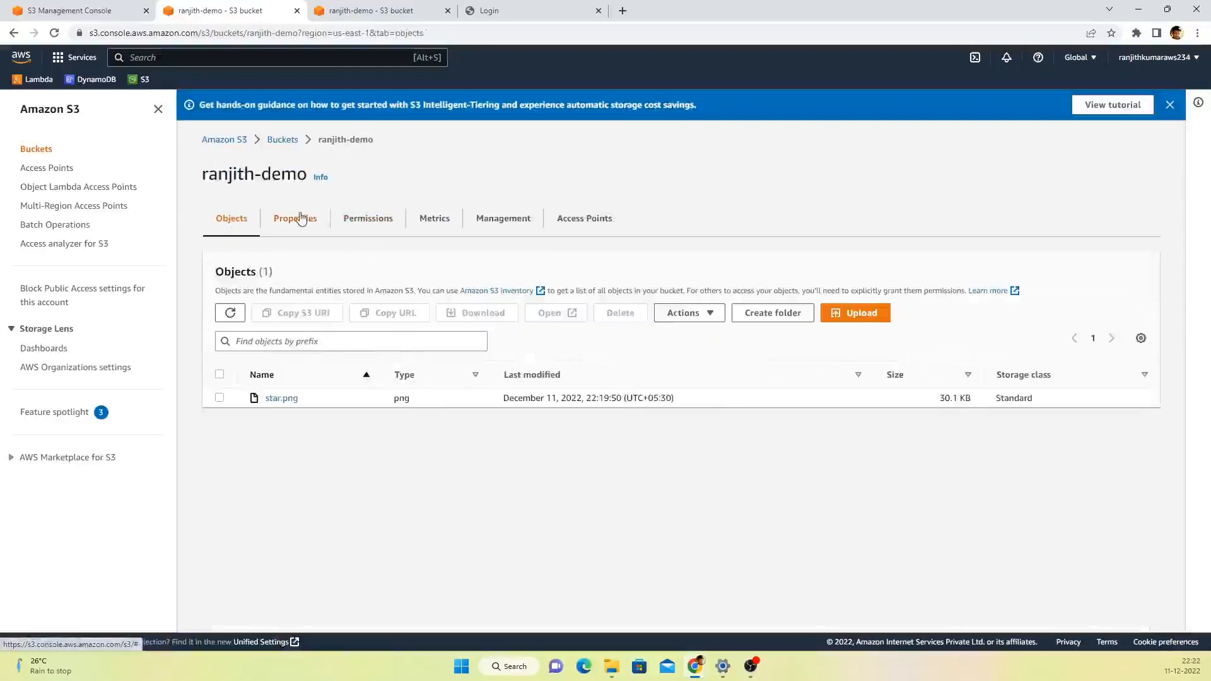
{"action": "left_click", "coordinate": [362, 220]}
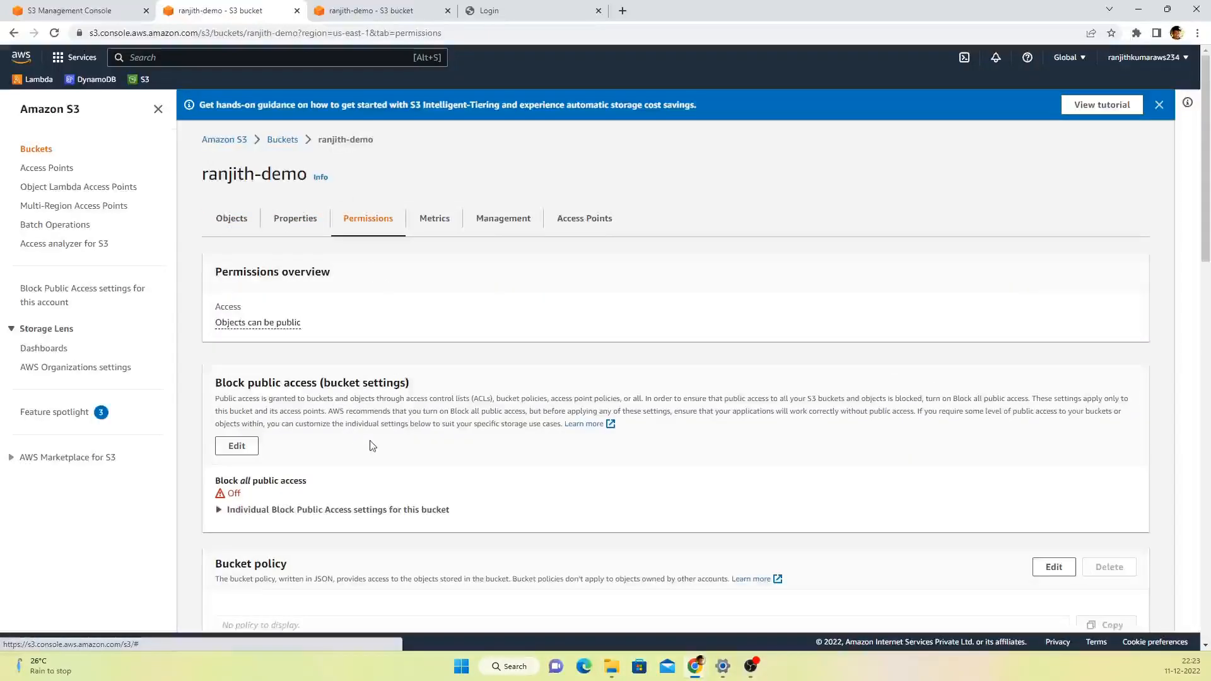
{"action": "scroll", "coordinate": [372, 441], "scroll_direction": "down", "scroll_amount": 2}
{"action": "scroll", "coordinate": [280, 424], "scroll_direction": "down", "scroll_amount": 2}
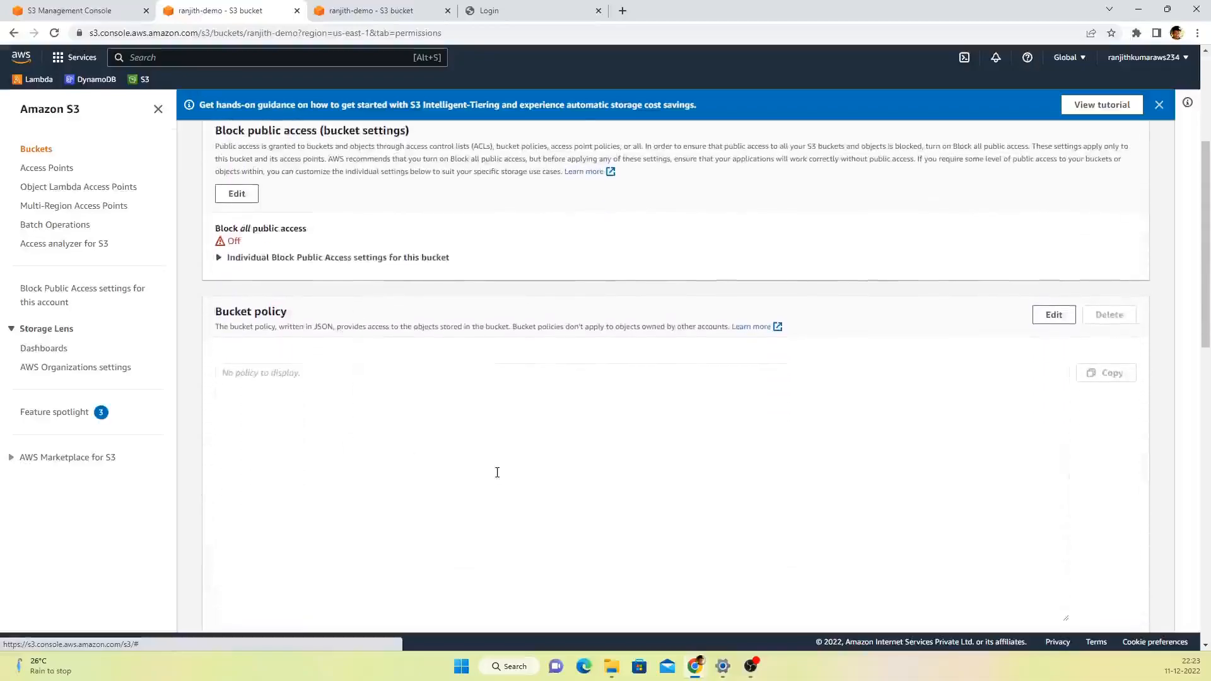
{"action": "left_click", "coordinate": [1060, 314]}
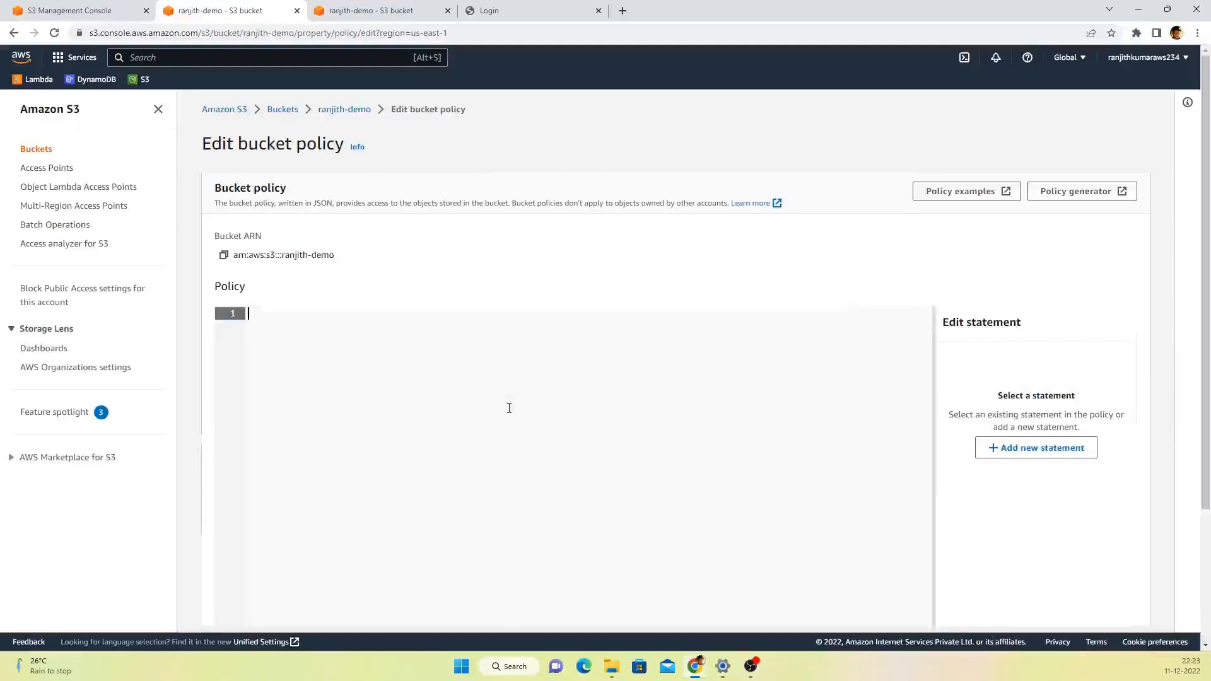
{"action": "left_click", "coordinate": [1075, 192]}
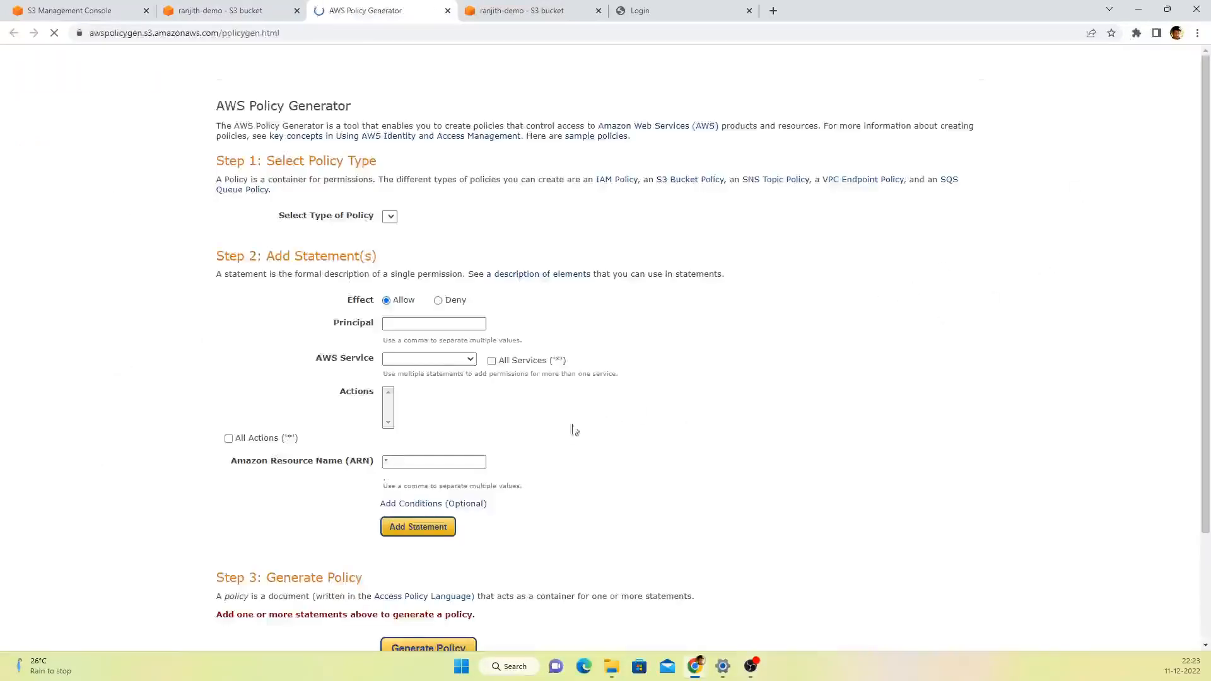
Step: Set the policy type to S3 Bucket Policy and the statement's principal to *
{"action": "left_click", "coordinate": [445, 247]}
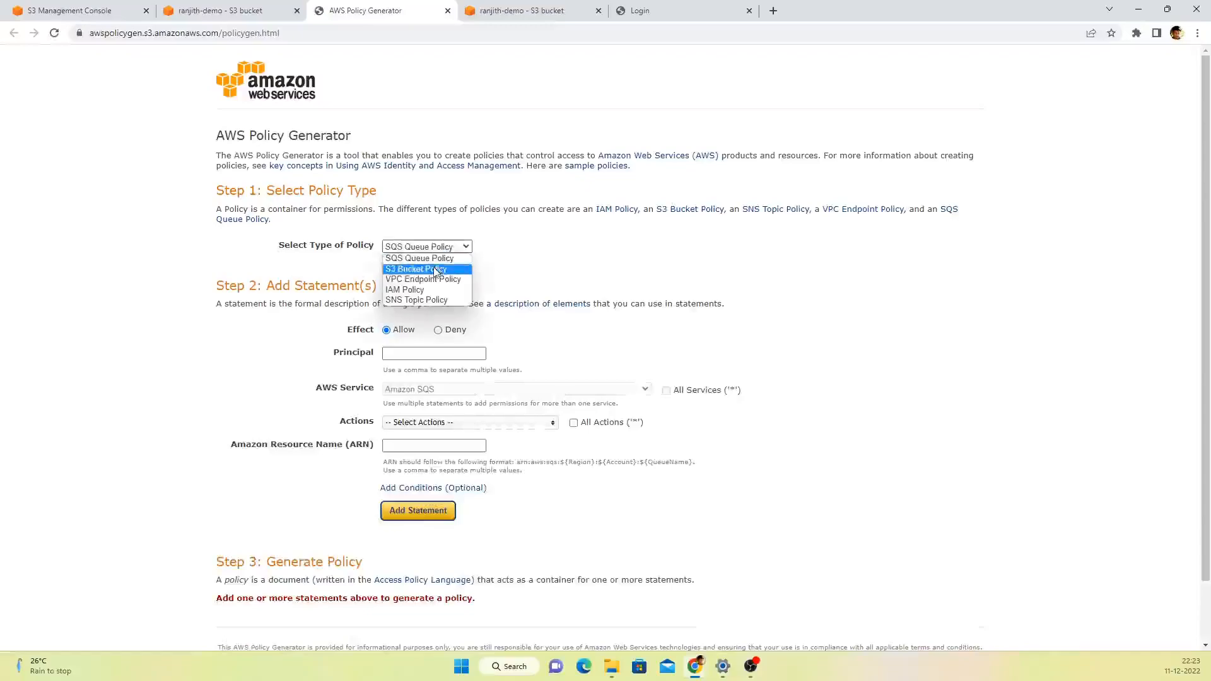
{"action": "left_click", "coordinate": [437, 270]}
{"action": "left_click", "coordinate": [431, 355]}
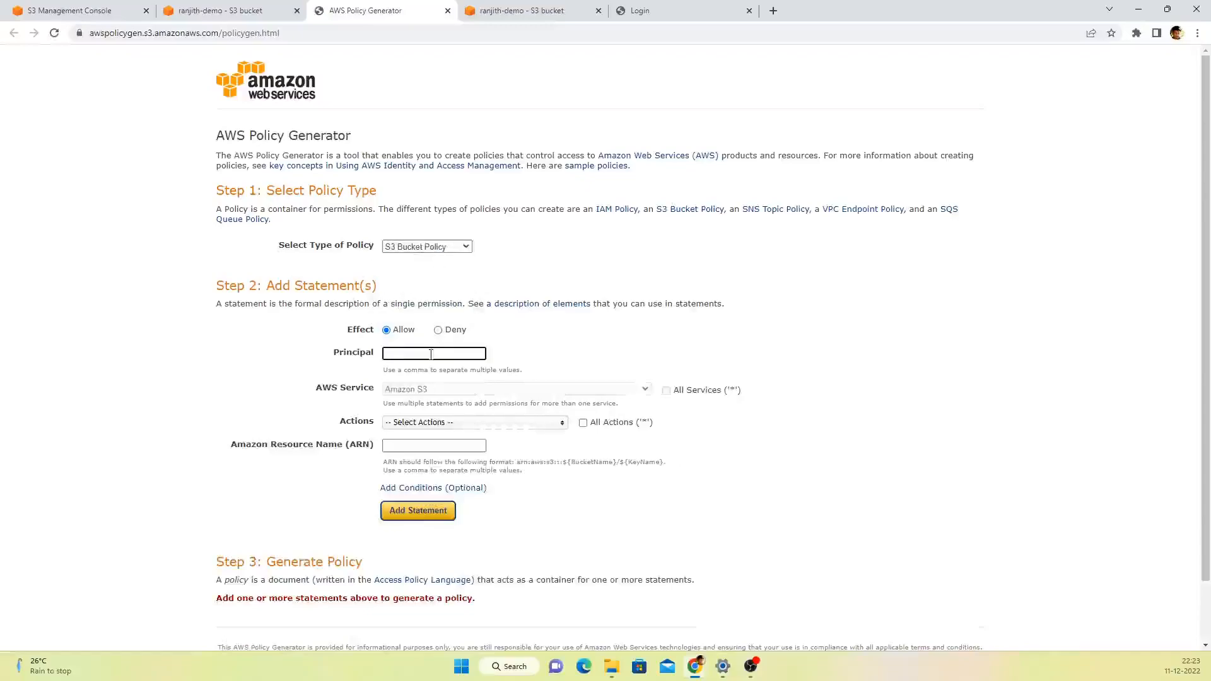
{"action": "type", "text": "*"}
{"action": "key", "text": "Return"}
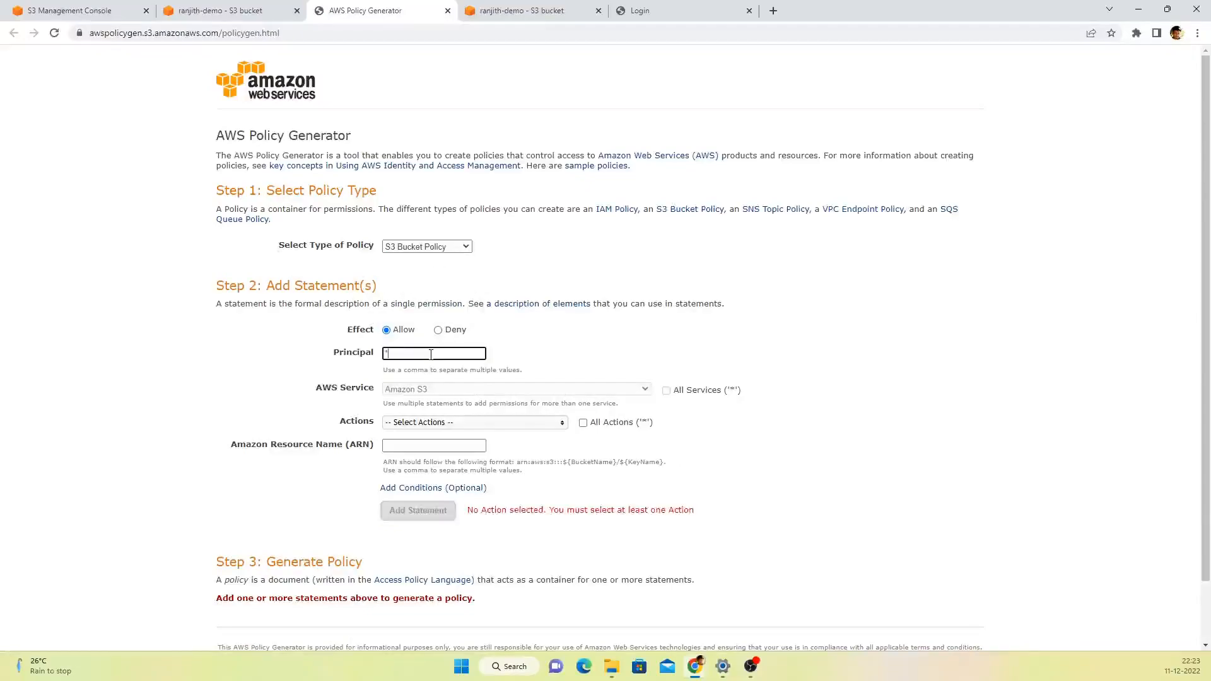
Step: Choose GetObject as the only action for the policy statement
{"action": "left_click", "coordinate": [556, 423]}
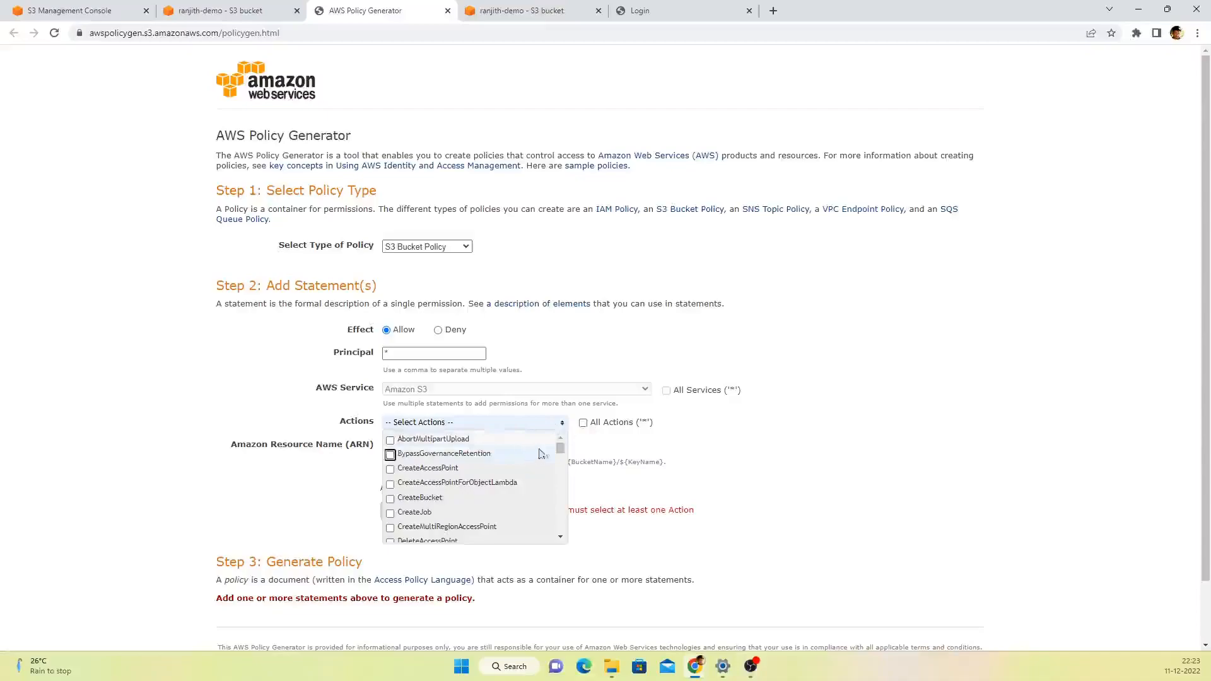
{"action": "left_click_drag", "start_coordinate": [560, 447], "coordinate": [557, 489]}
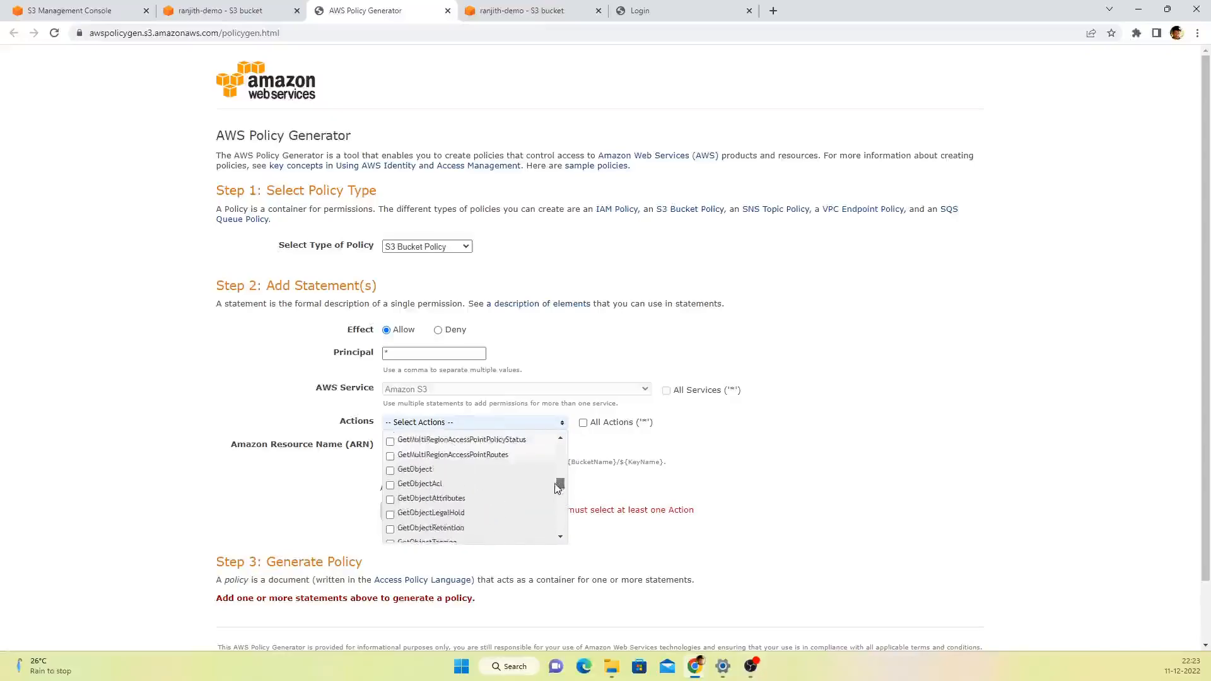
{"action": "left_click", "coordinate": [389, 470]}
{"action": "left_click", "coordinate": [758, 446]}
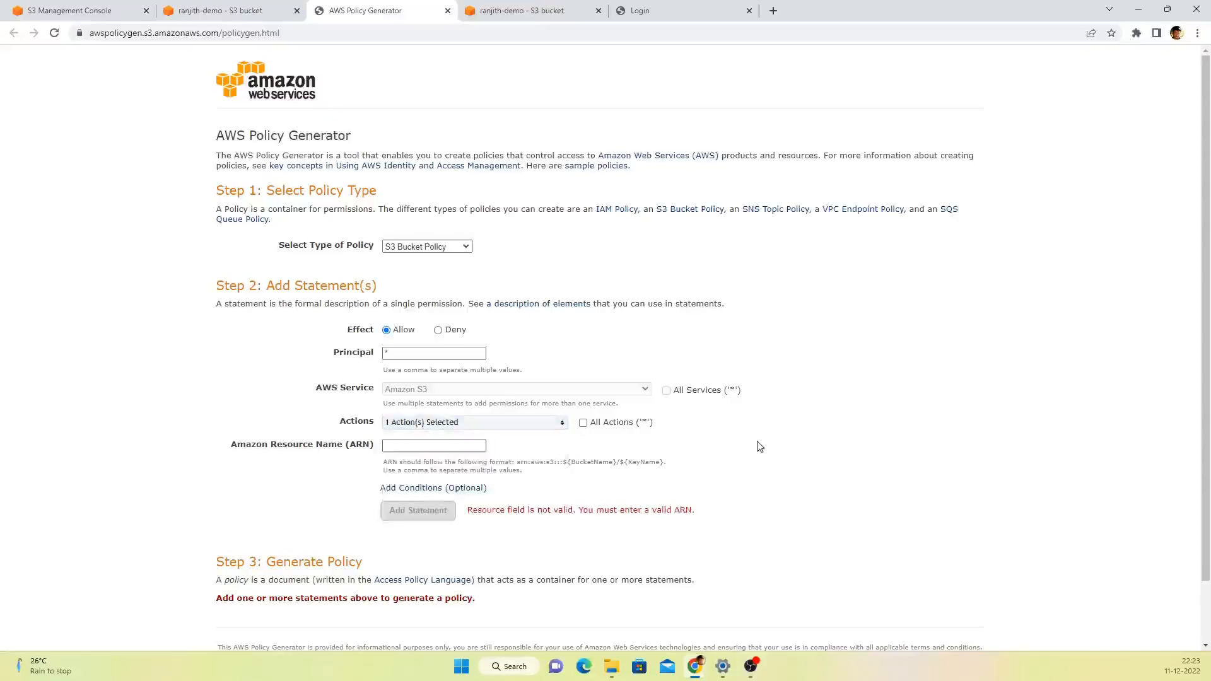
Step: Copy the demo bucket's ARN from its properties and enter it followed by /* as the statement's Amazon Resource Name
{"action": "left_click", "coordinate": [416, 452]}
{"action": "left_click", "coordinate": [259, 10]}
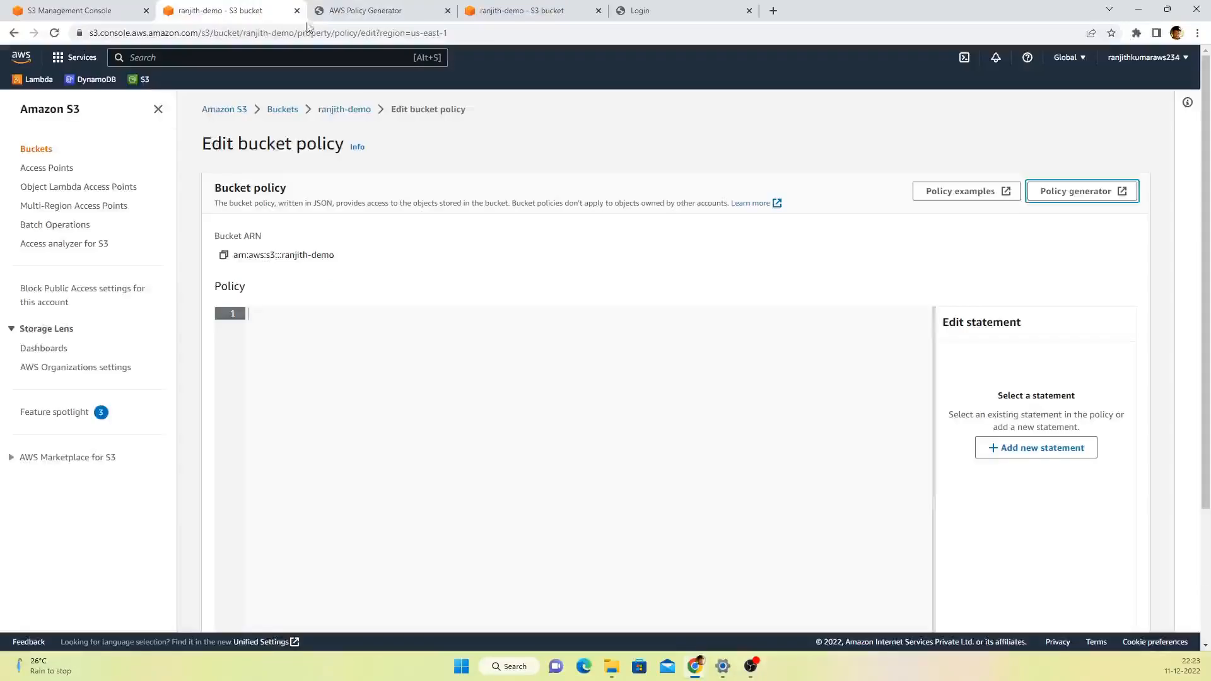
{"action": "left_click", "coordinate": [344, 110]}
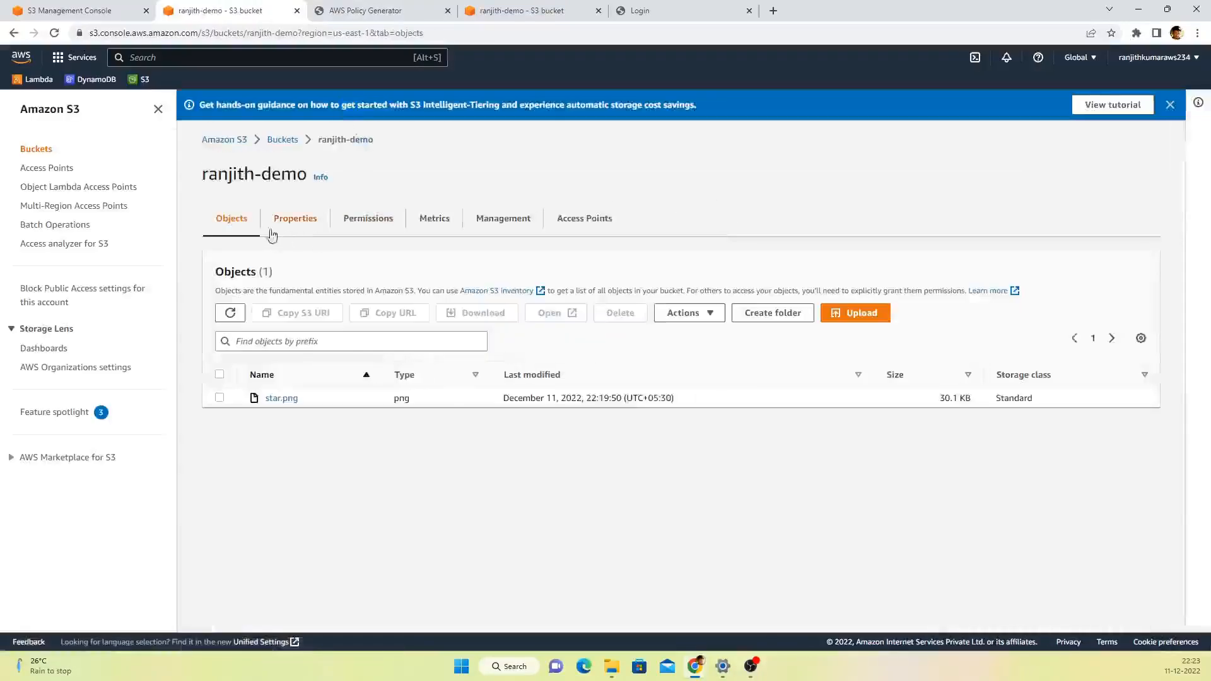
{"action": "left_click", "coordinate": [303, 224]}
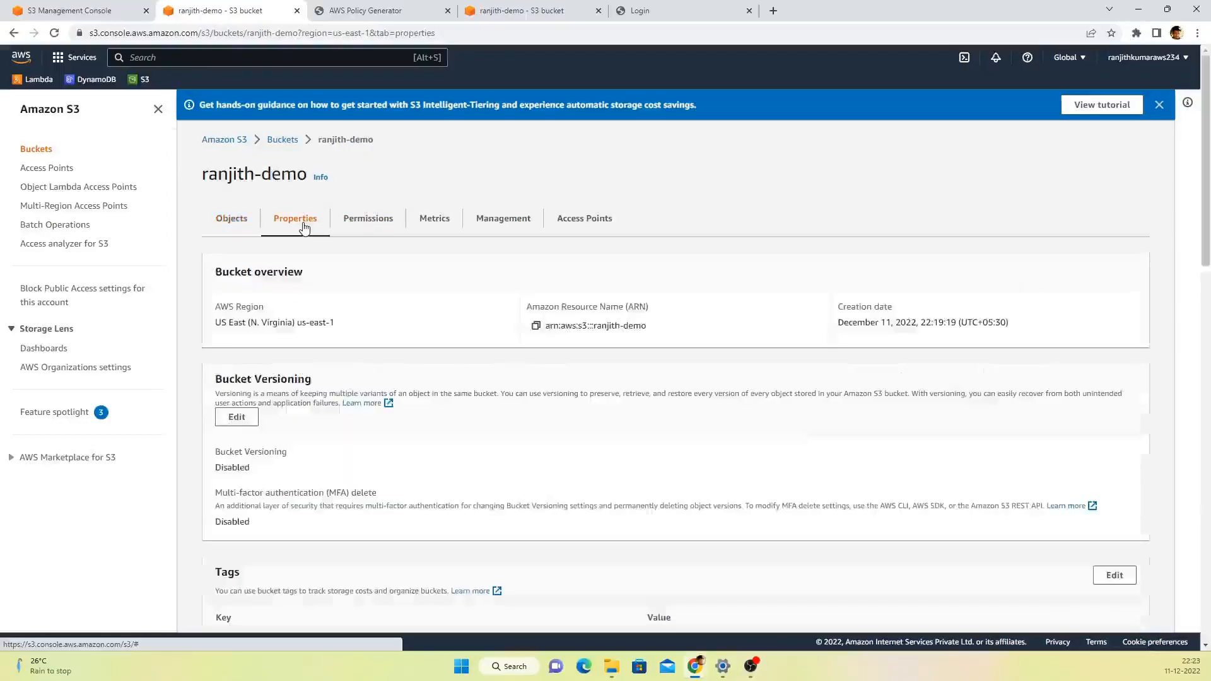
{"action": "left_click", "coordinate": [535, 326]}
{"action": "left_click", "coordinate": [399, 6]}
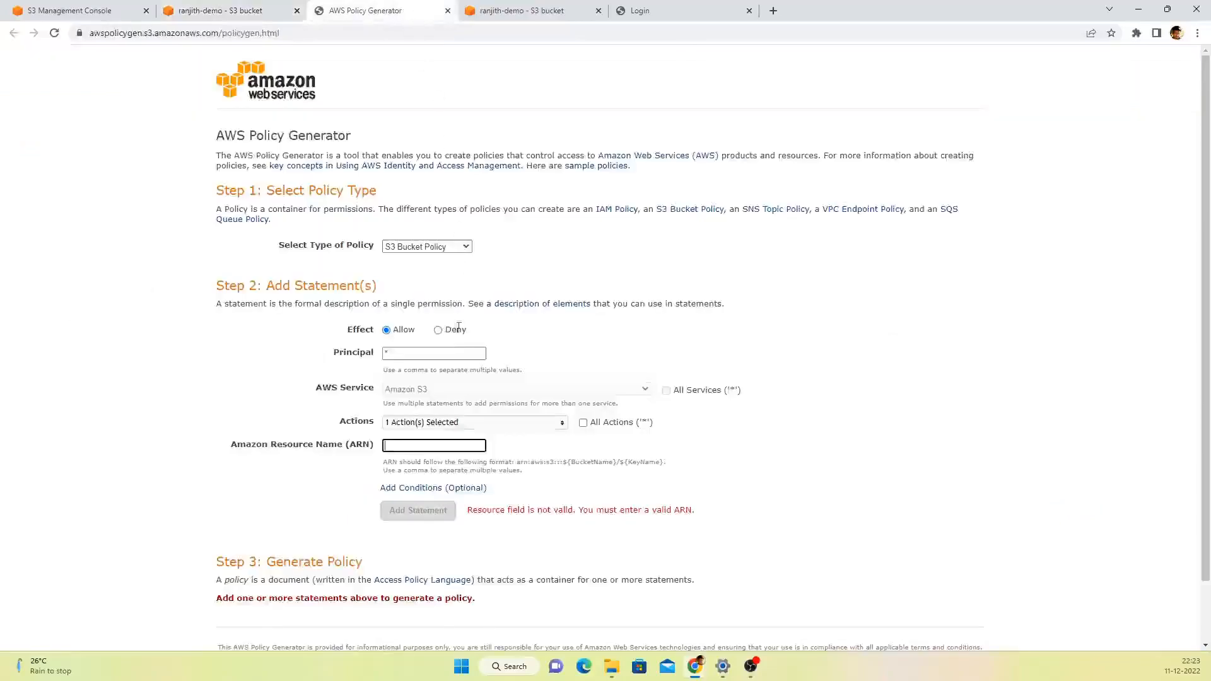
{"action": "left_click", "coordinate": [404, 445]}
{"action": "key", "text": "ctrl+v"}
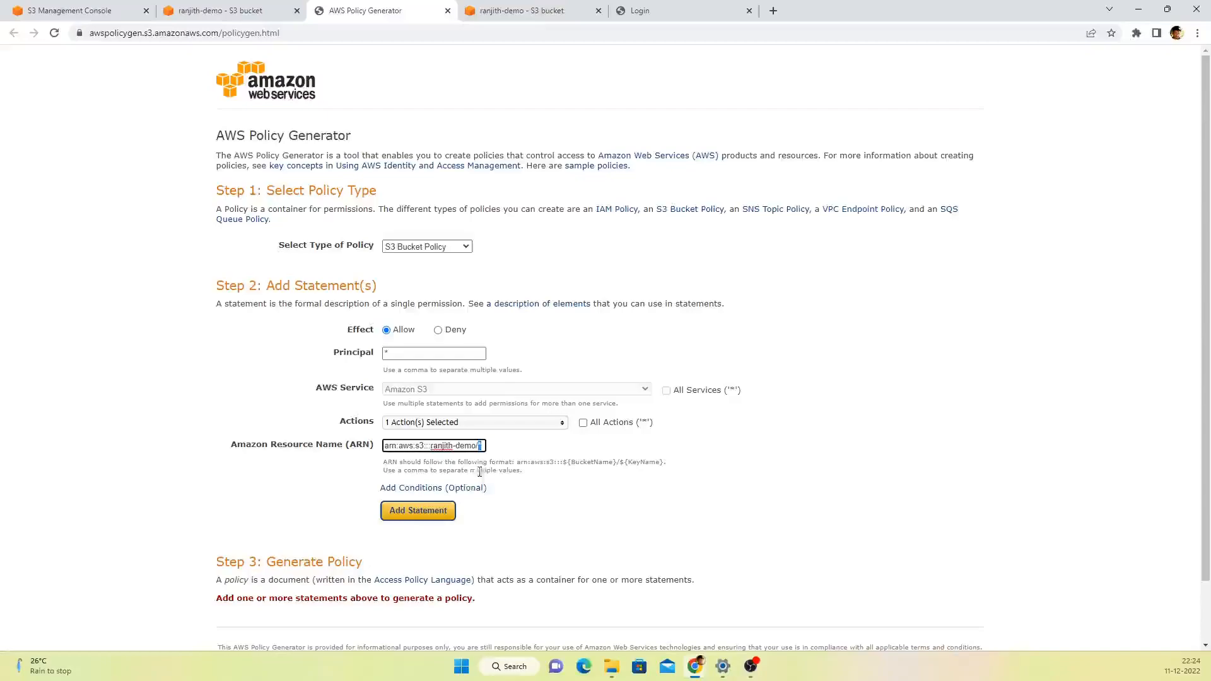
{"action": "left_click", "coordinate": [658, 455]}
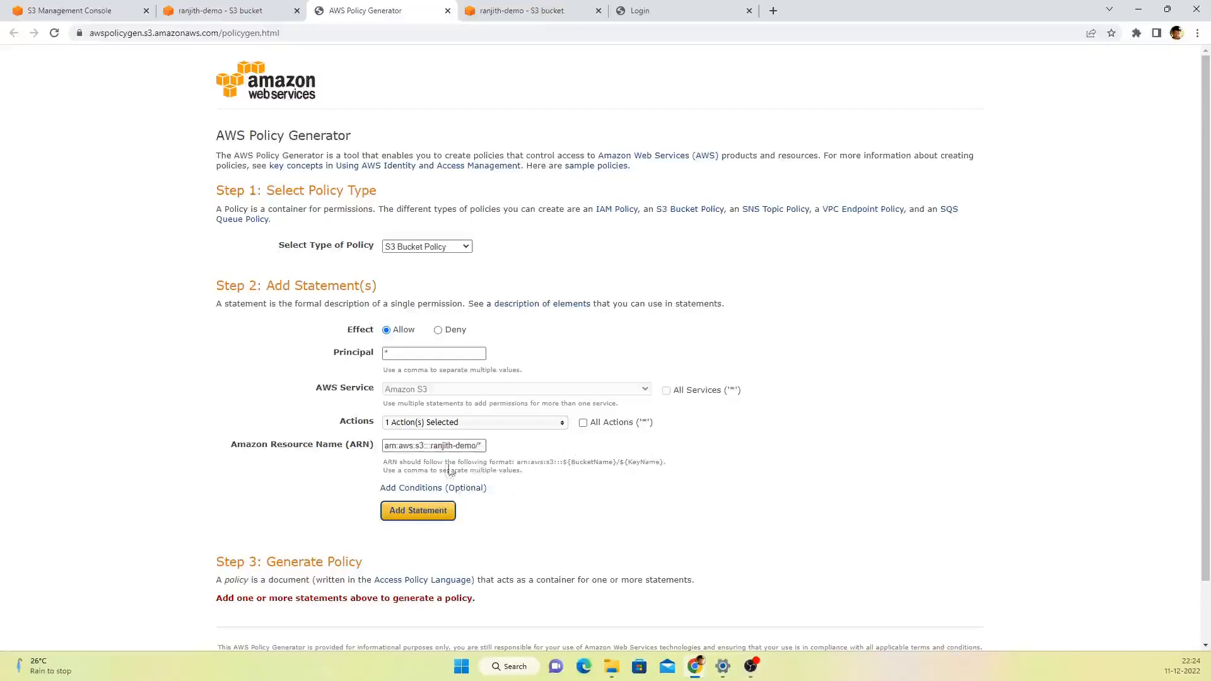
Step: Add the GetObject statement and generate the policy, selecting its entire JSON document for copying
{"action": "left_click", "coordinate": [406, 516]}
{"action": "scroll", "coordinate": [406, 515], "scroll_direction": "down", "scroll_amount": 3}
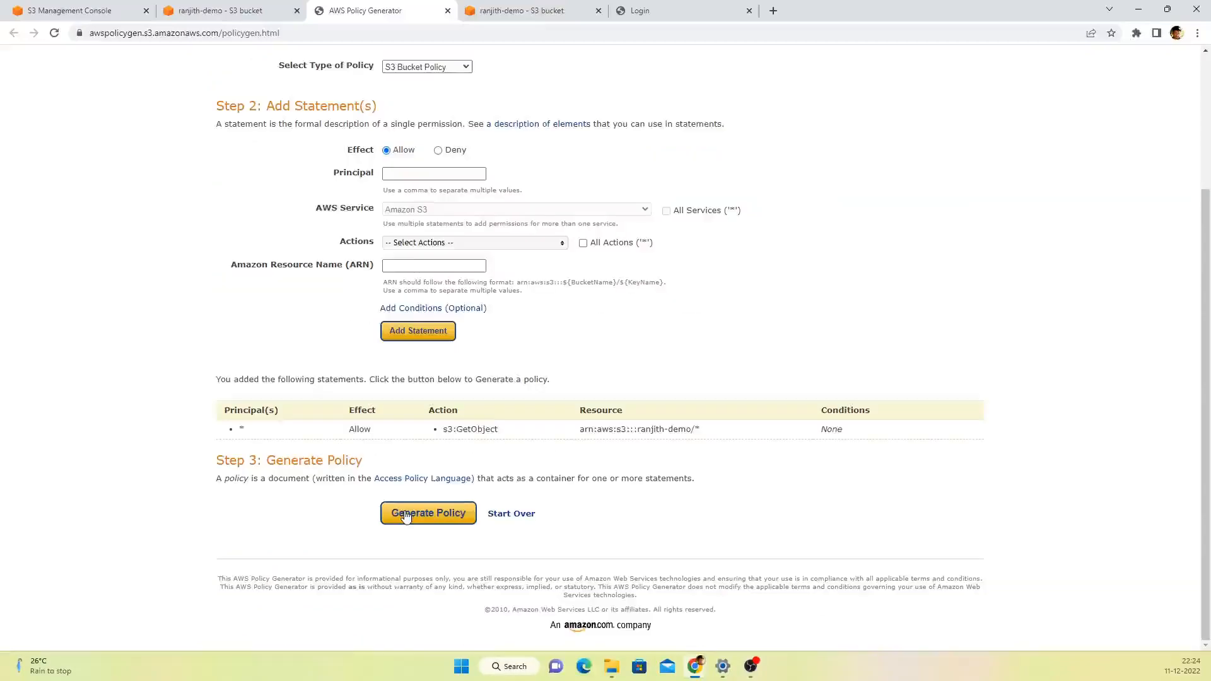
{"action": "left_click", "coordinate": [447, 523]}
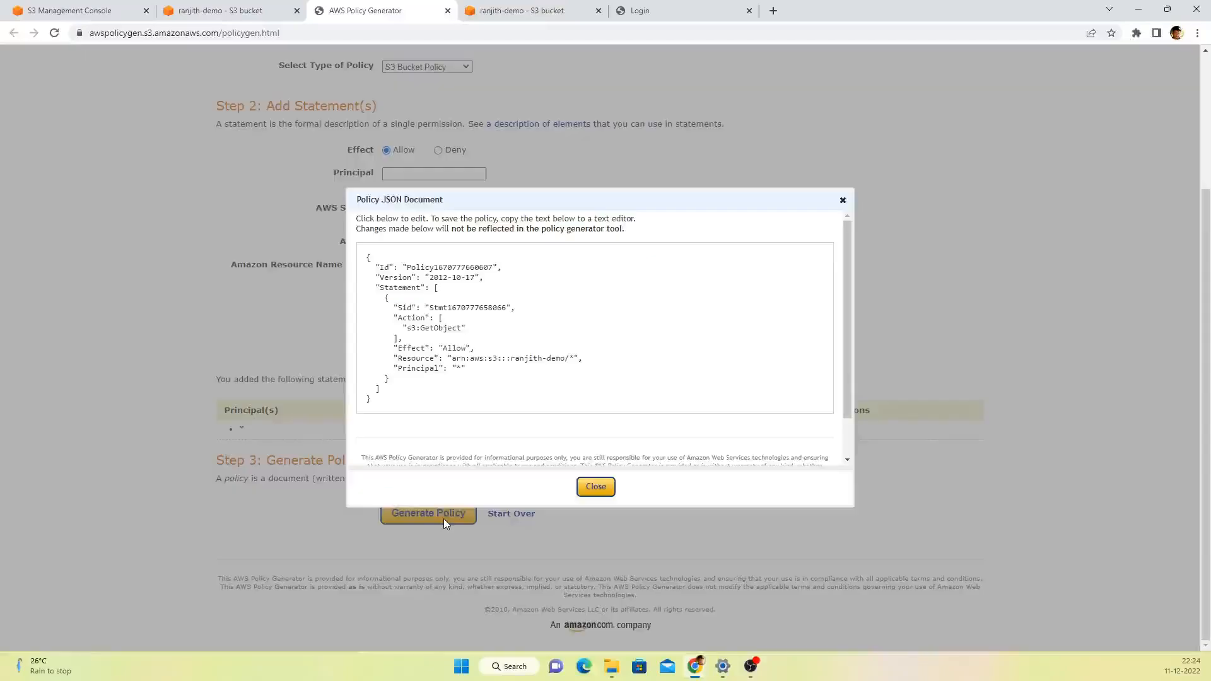
{"action": "key", "text": "ctrl+a"}
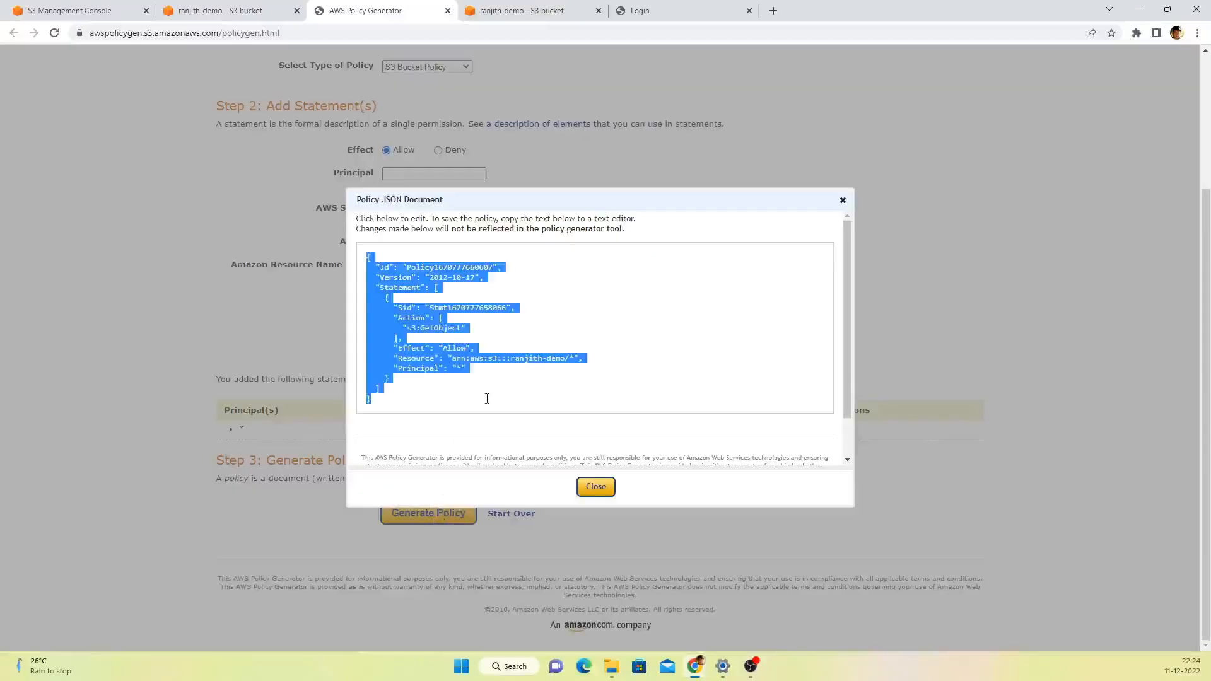
Step: Paste the generated JSON policy into the demo bucket's bucket policy and save the changes
{"action": "left_click", "coordinate": [277, 10]}
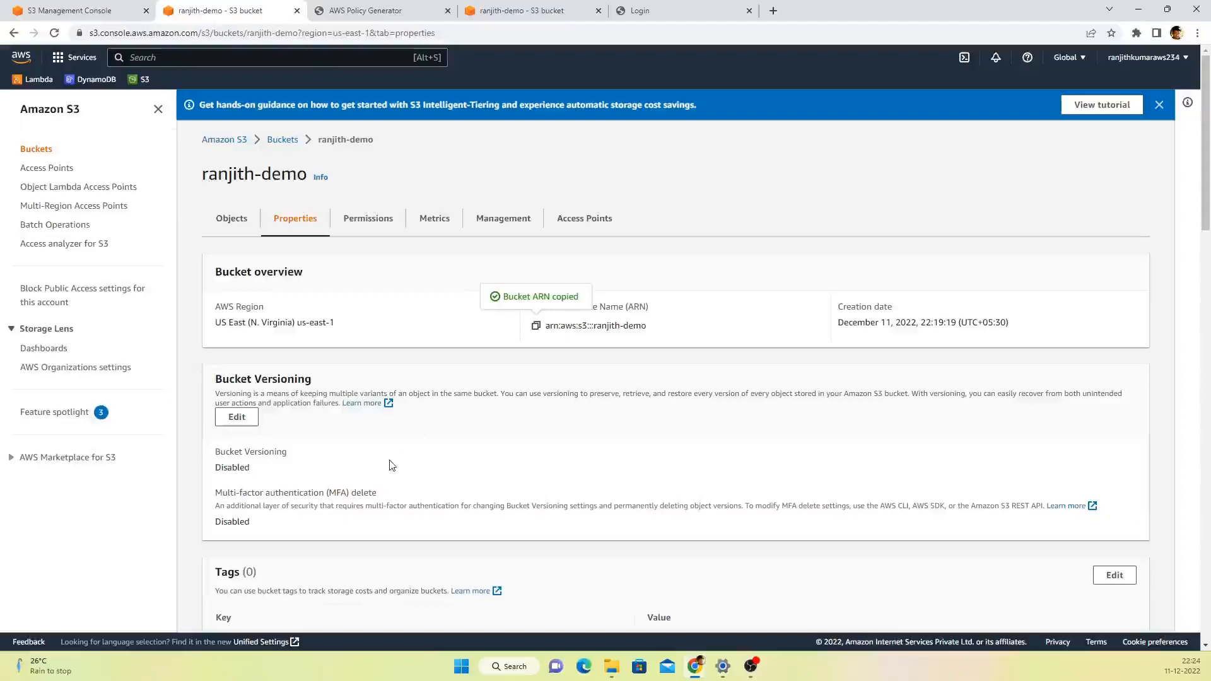
{"action": "scroll", "coordinate": [378, 486], "scroll_direction": "down", "scroll_amount": 4}
{"action": "scroll", "coordinate": [369, 463], "scroll_direction": "up", "scroll_amount": 4}
{"action": "left_click", "coordinate": [536, 325]}
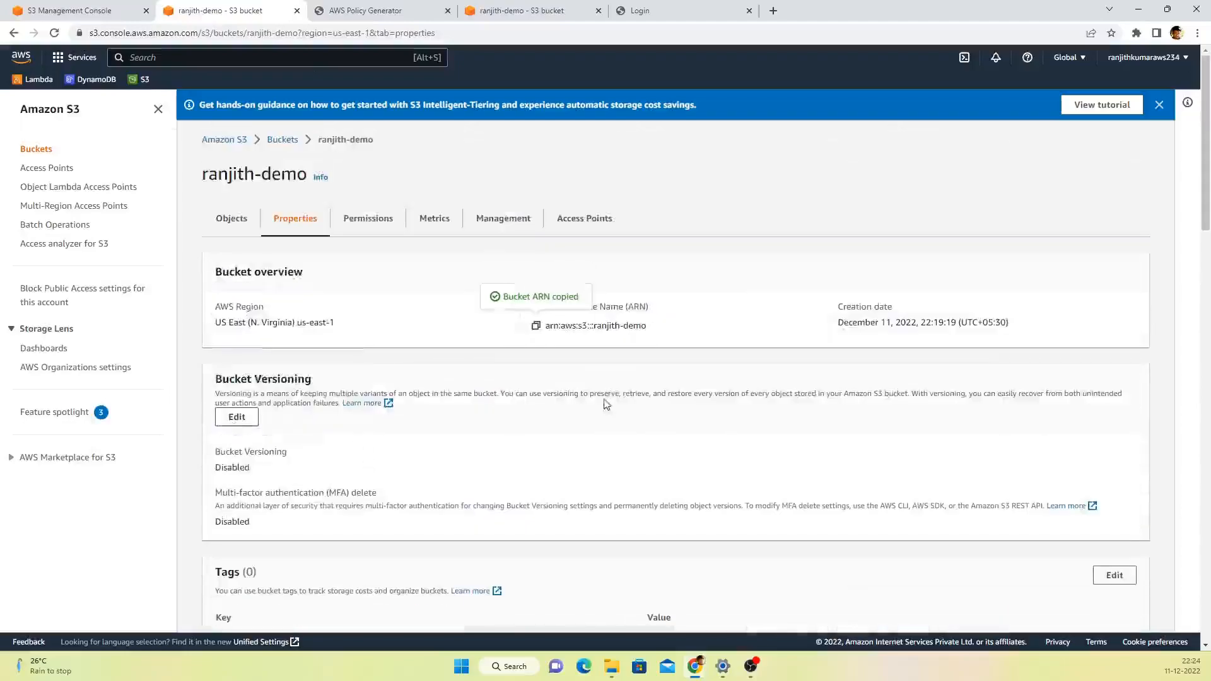
{"action": "scroll", "coordinate": [404, 442], "scroll_direction": "down", "scroll_amount": 10}
{"action": "scroll", "coordinate": [391, 410], "scroll_direction": "up", "scroll_amount": 10}
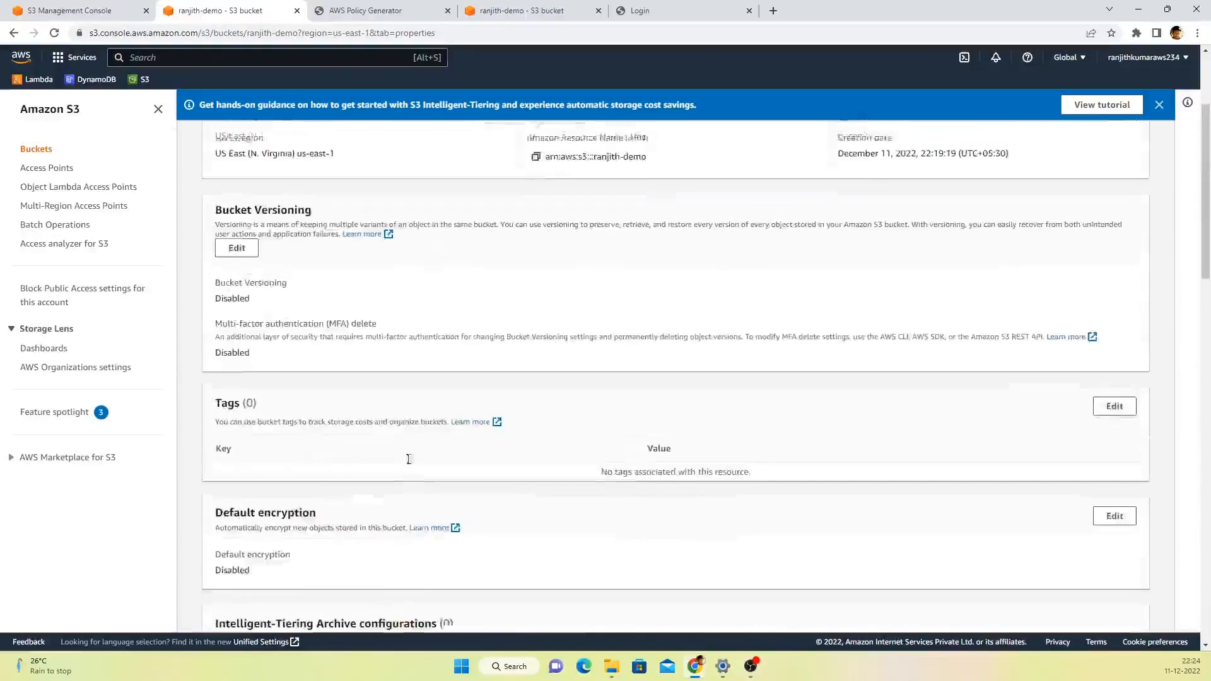
{"action": "left_click", "coordinate": [360, 222]}
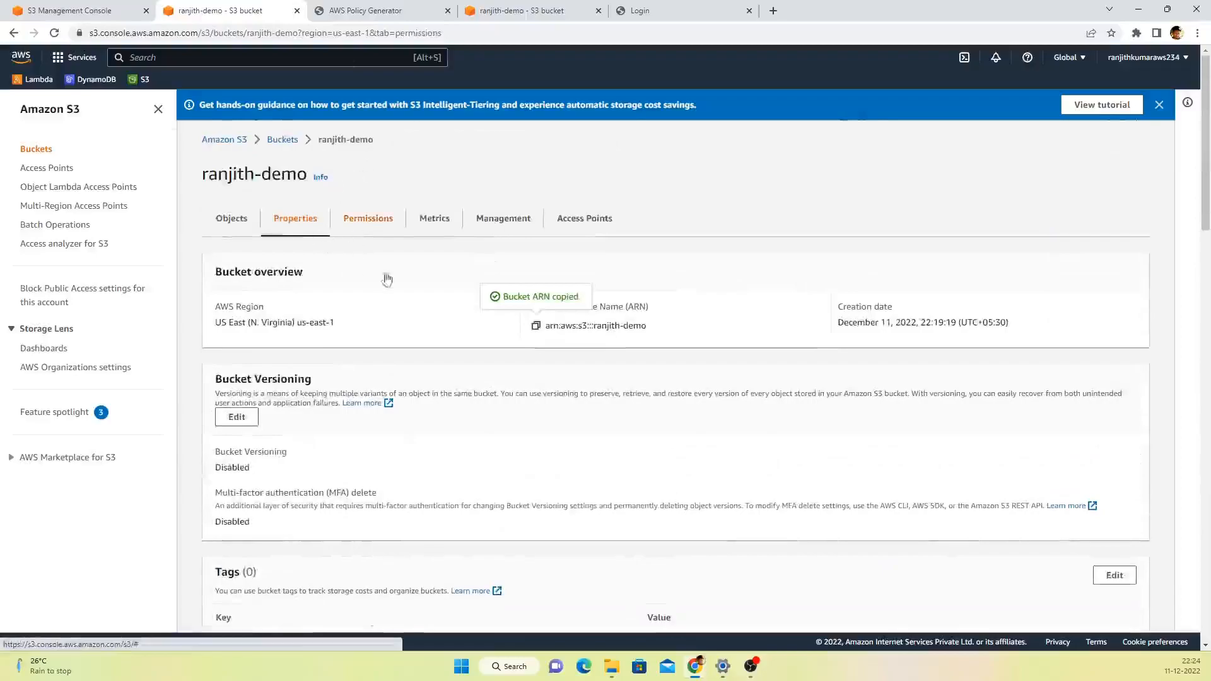
{"action": "scroll", "coordinate": [410, 428], "scroll_direction": "down", "scroll_amount": 5}
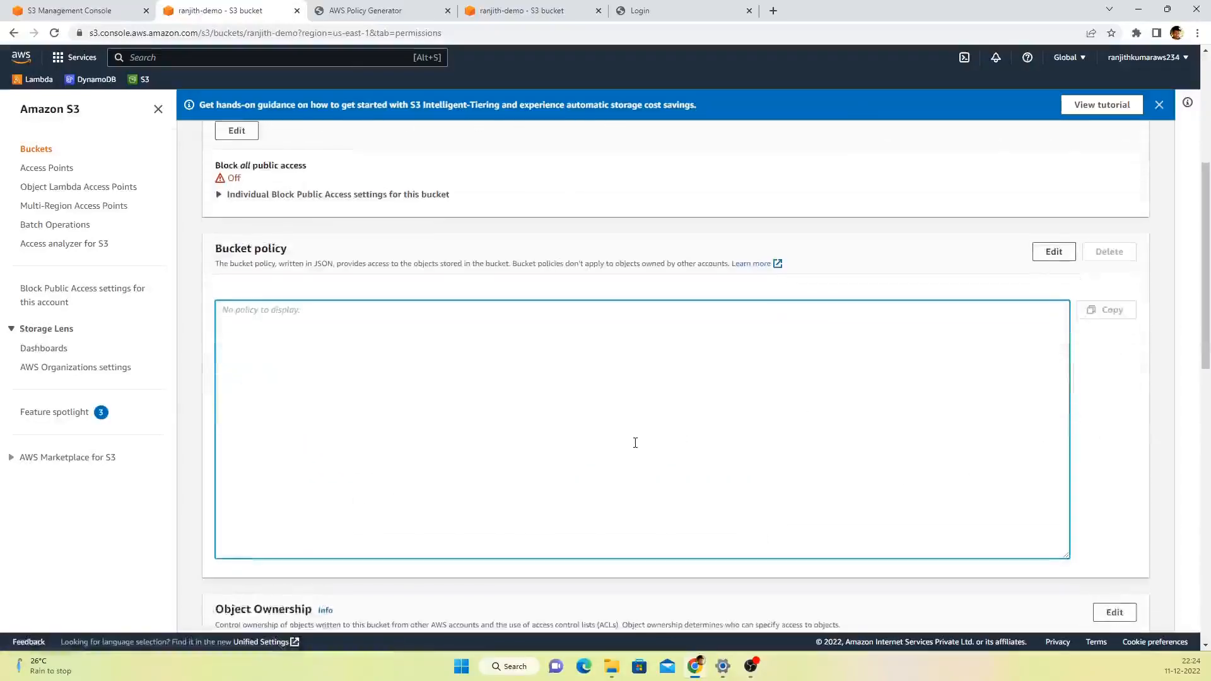
{"action": "left_click", "coordinate": [1048, 255]}
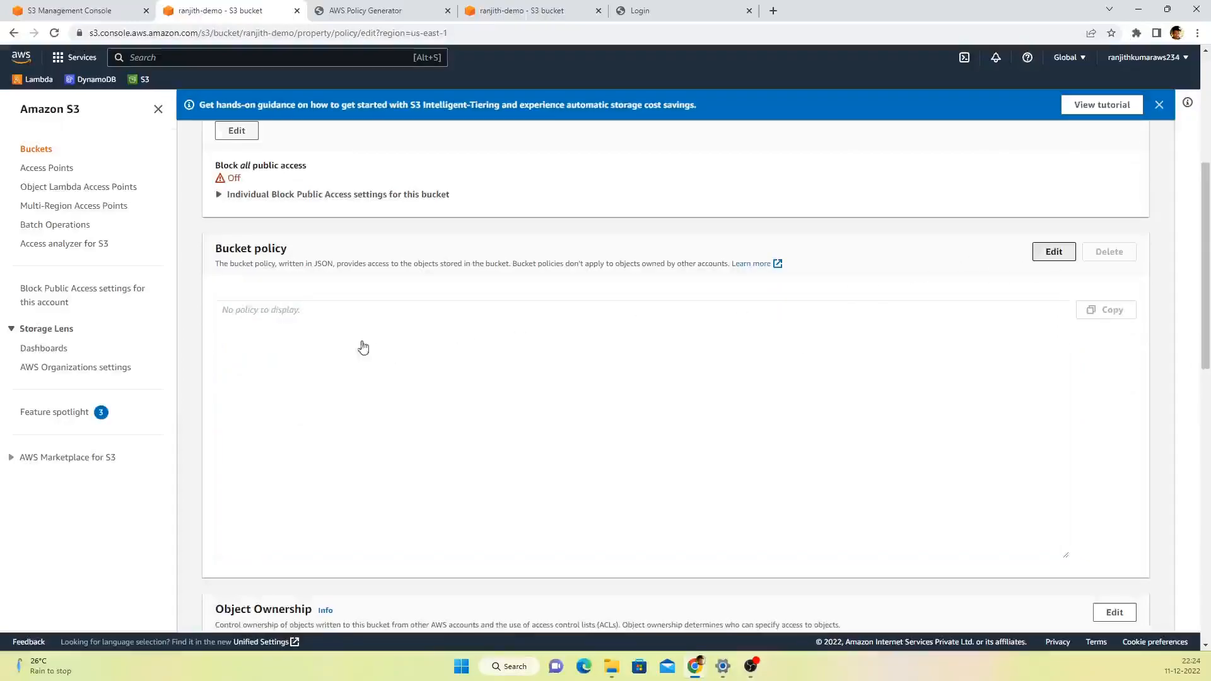
{"action": "key", "text": "ctrl+v"}
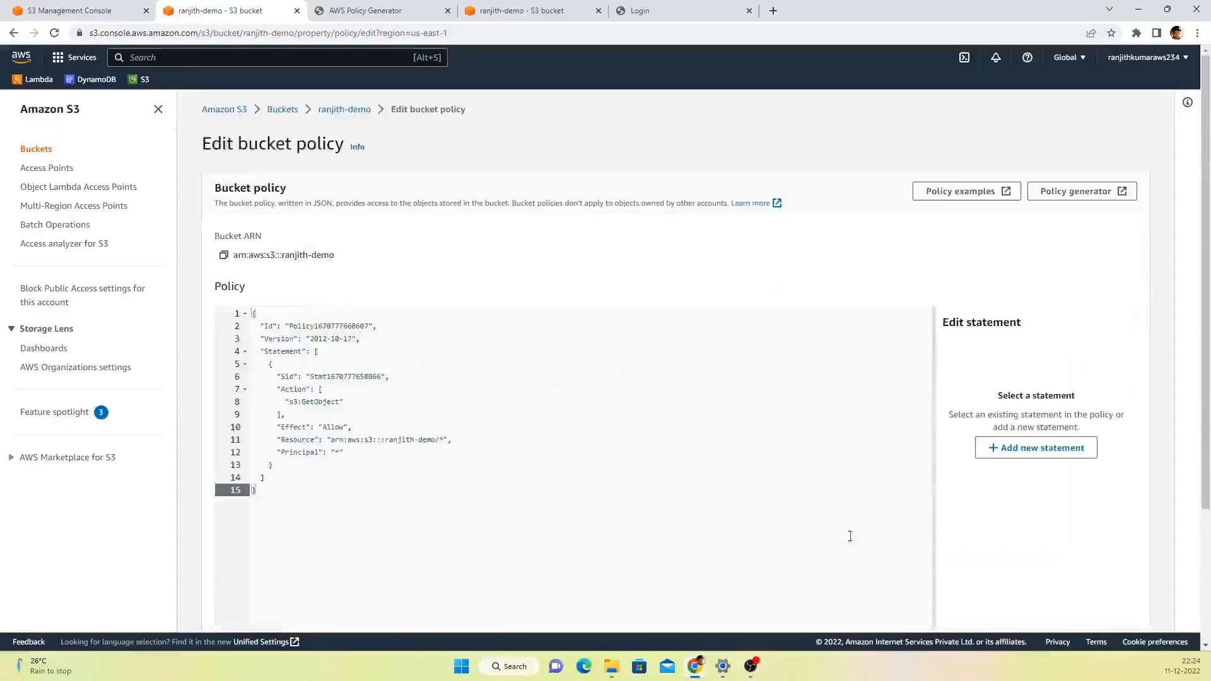
{"action": "scroll", "coordinate": [846, 536], "scroll_direction": "down", "scroll_amount": 3}
{"action": "left_click", "coordinate": [1106, 611]}
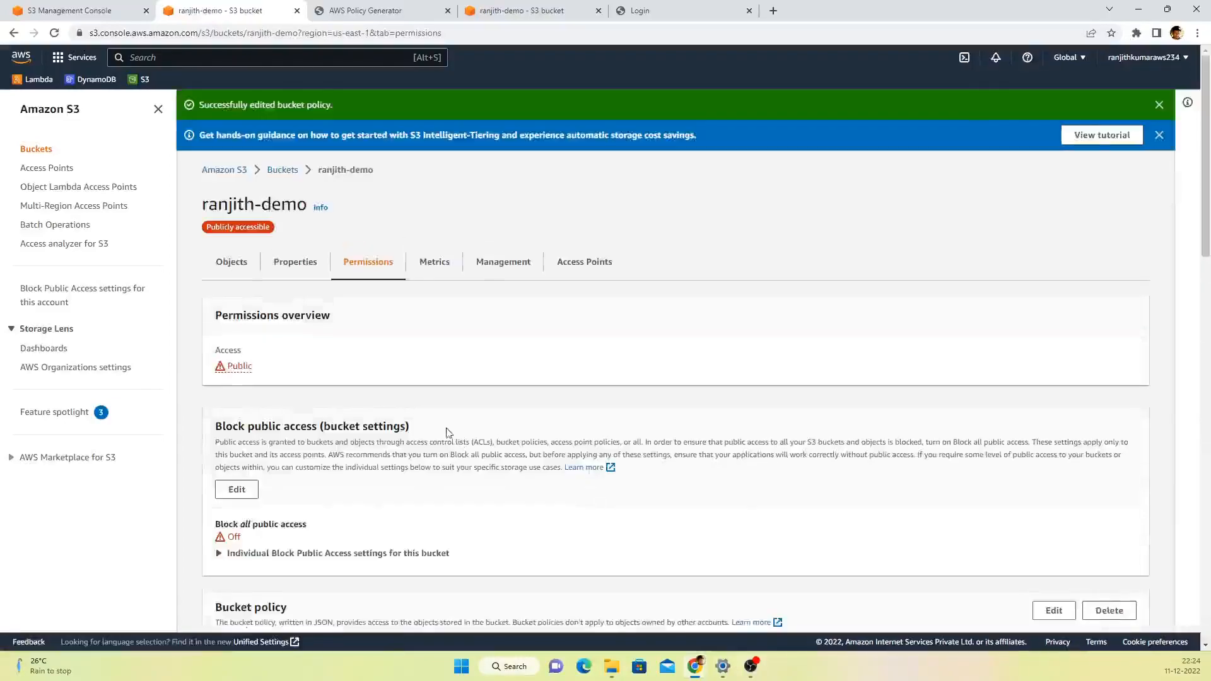
Step: Permanently delete star.png from the demo bucket's objects, confirming with the text permanently delete, and close the deletion status
{"action": "left_click", "coordinate": [234, 264]}
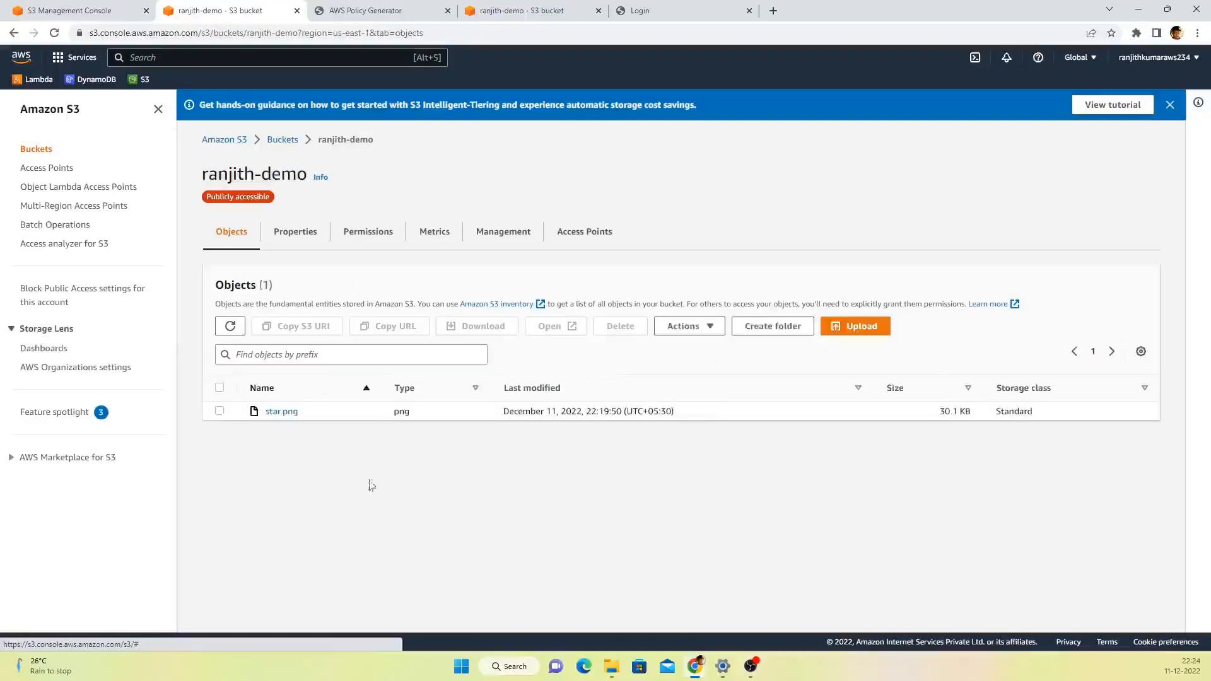
{"action": "left_click", "coordinate": [220, 412]}
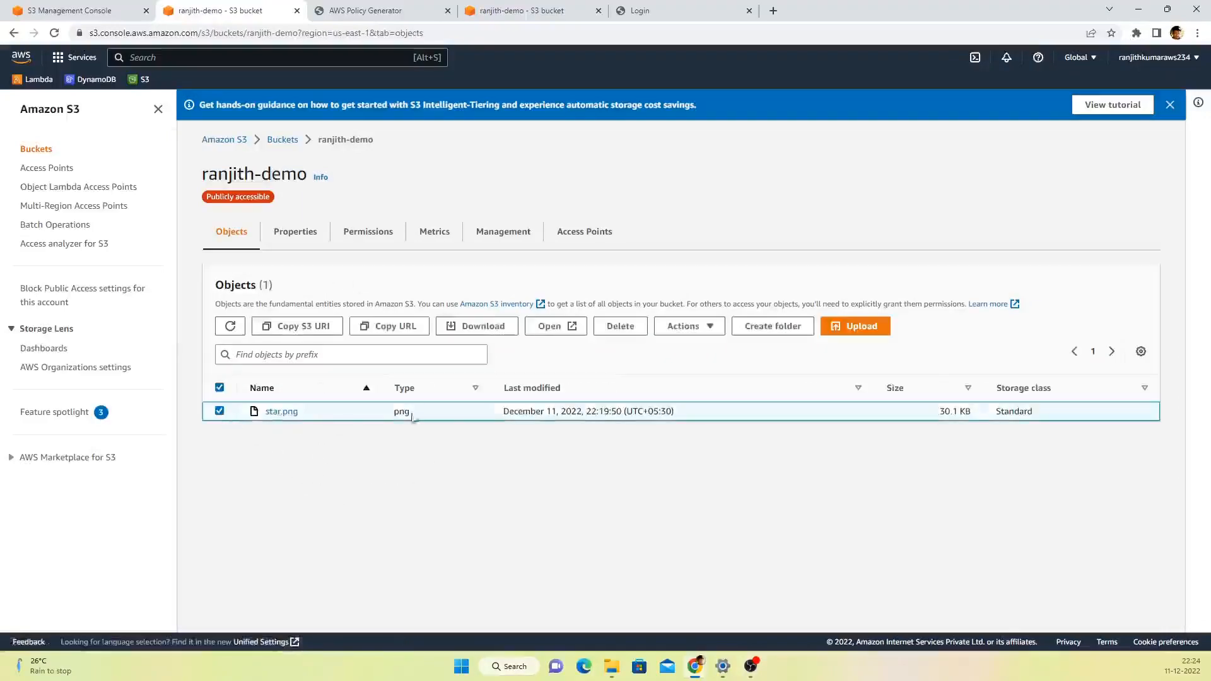
{"action": "left_click", "coordinate": [683, 326]}
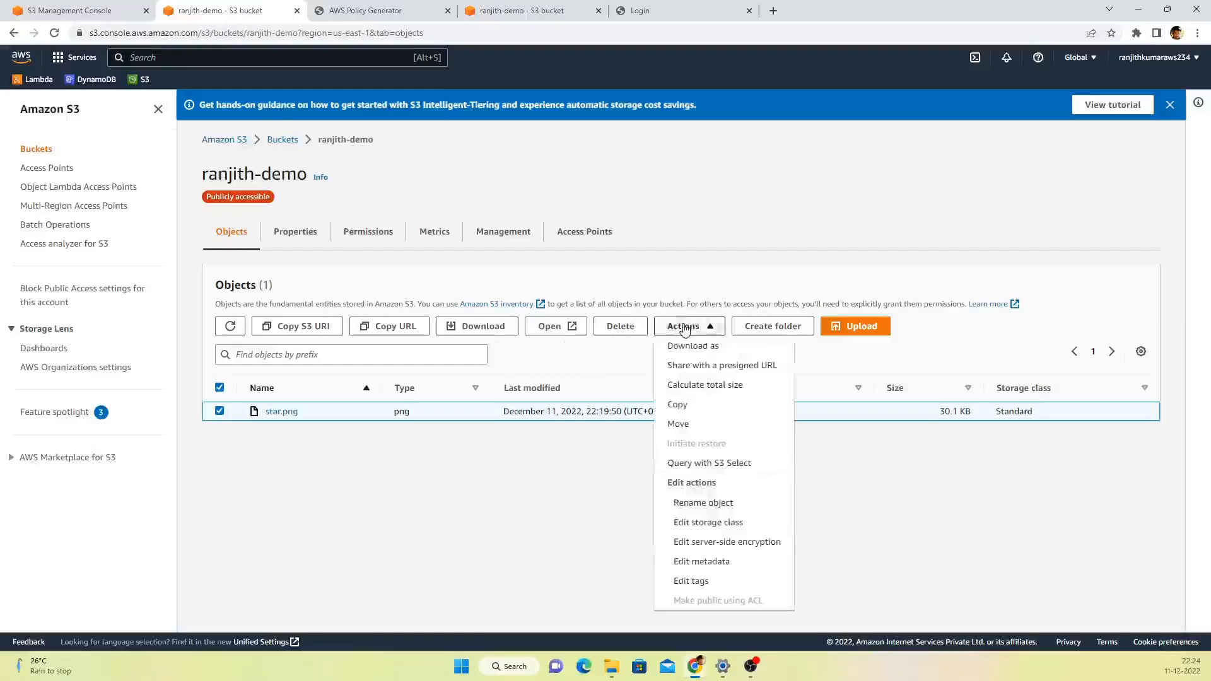
{"action": "left_click", "coordinate": [564, 489]}
{"action": "left_click", "coordinate": [619, 327]}
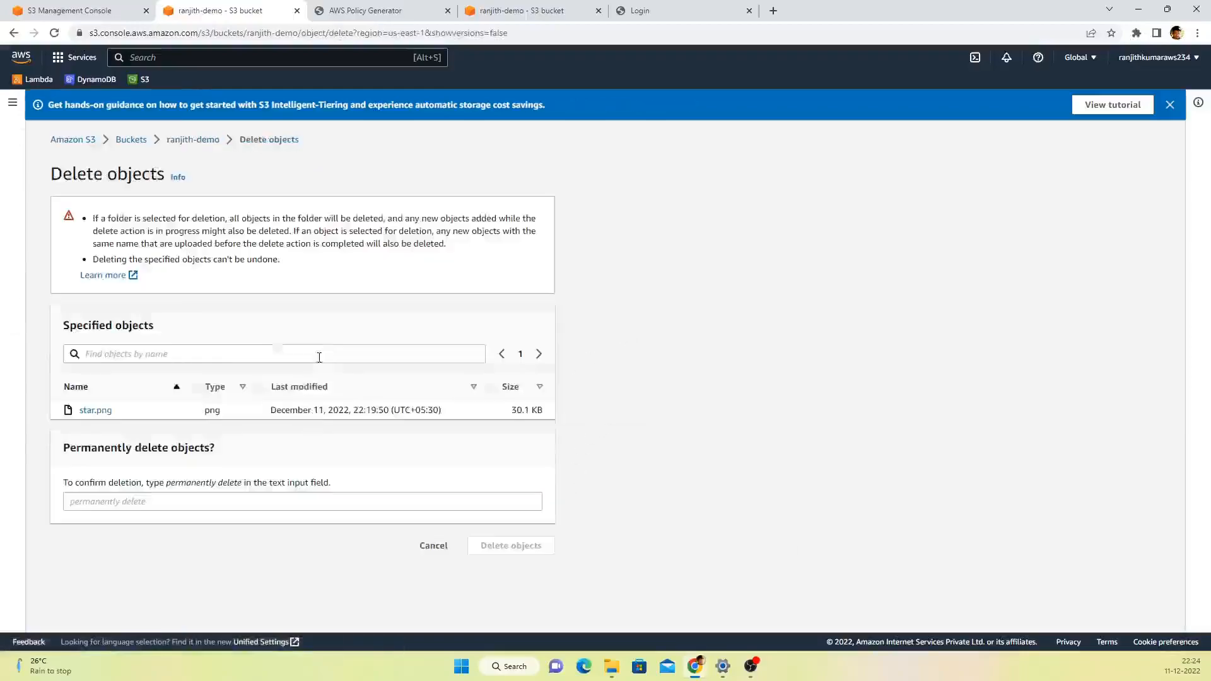
{"action": "left_click_drag", "start_coordinate": [167, 486], "coordinate": [245, 486]}
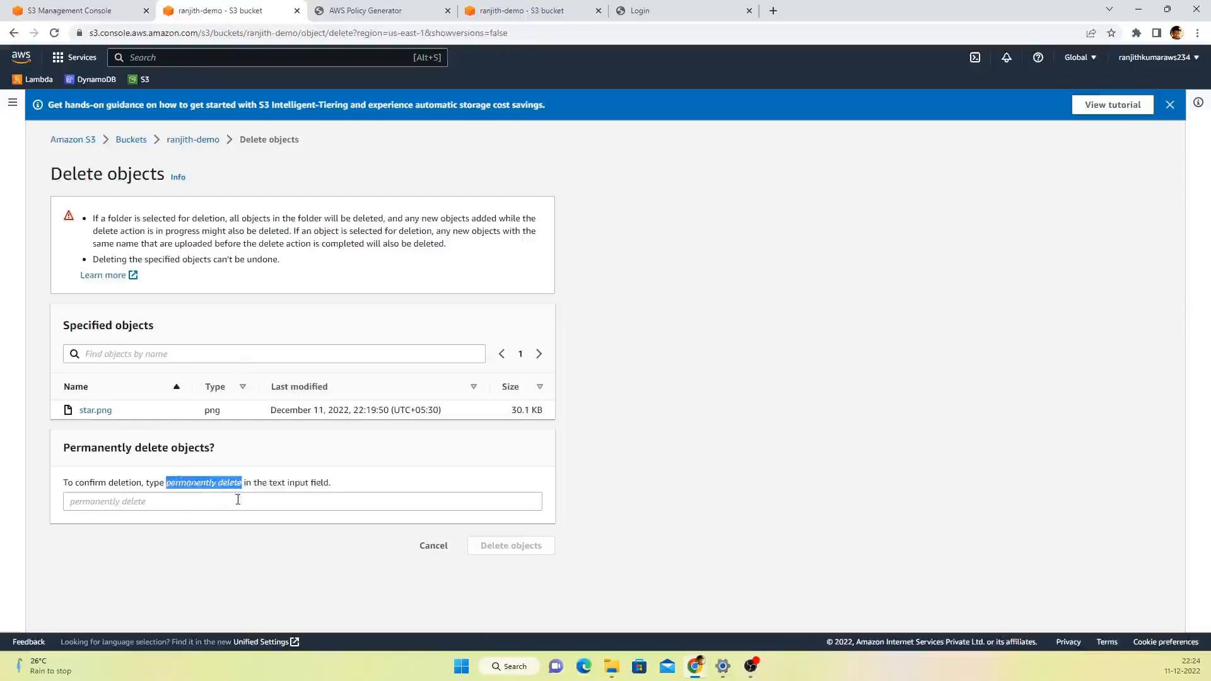
{"action": "left_click", "coordinate": [190, 504]}
{"action": "key", "text": "ctrl+v"}
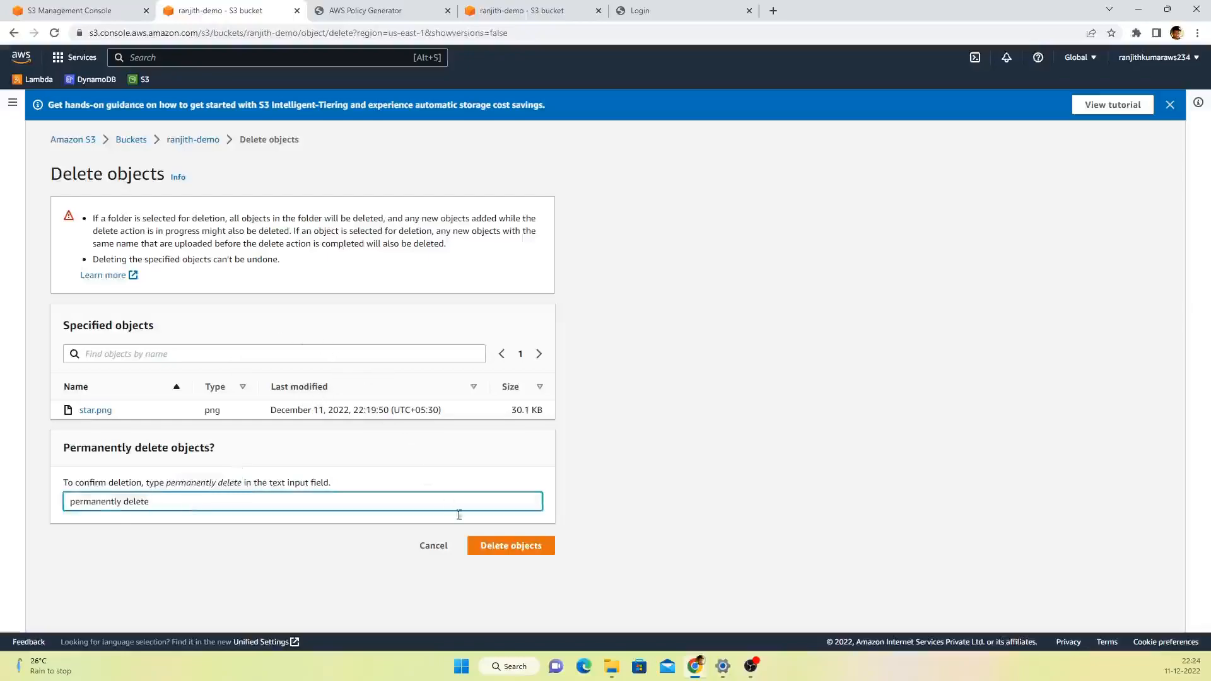
{"action": "left_click", "coordinate": [514, 553]}
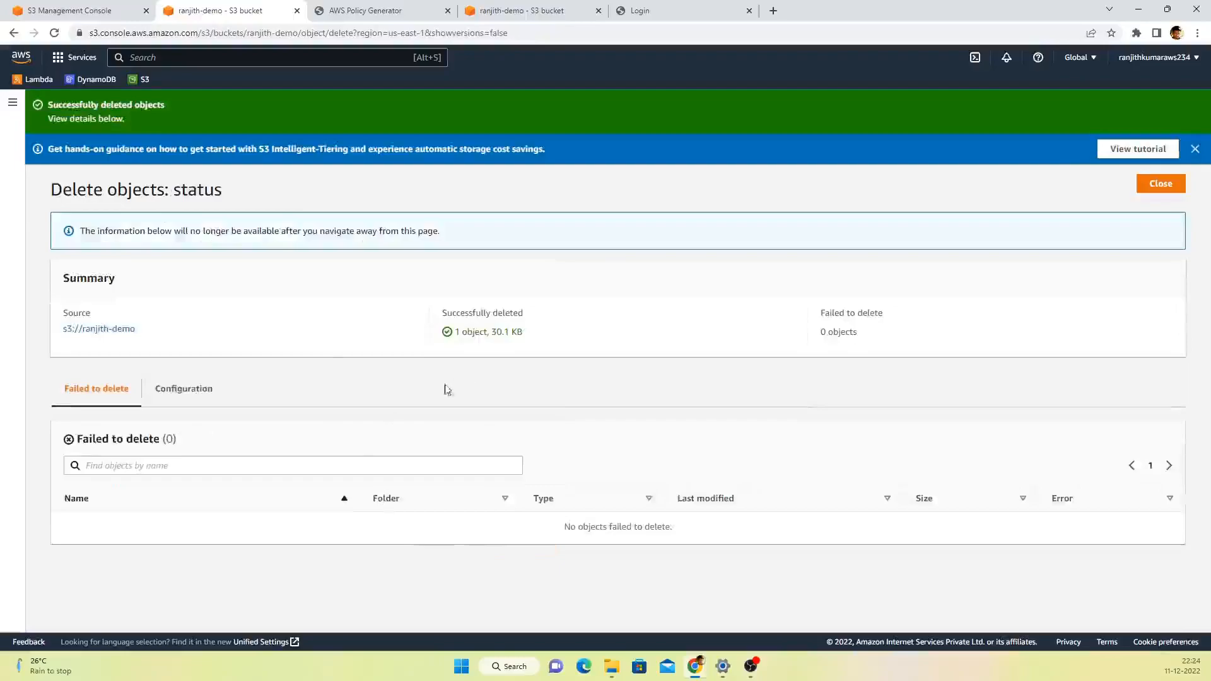
{"action": "left_click", "coordinate": [1160, 184]}
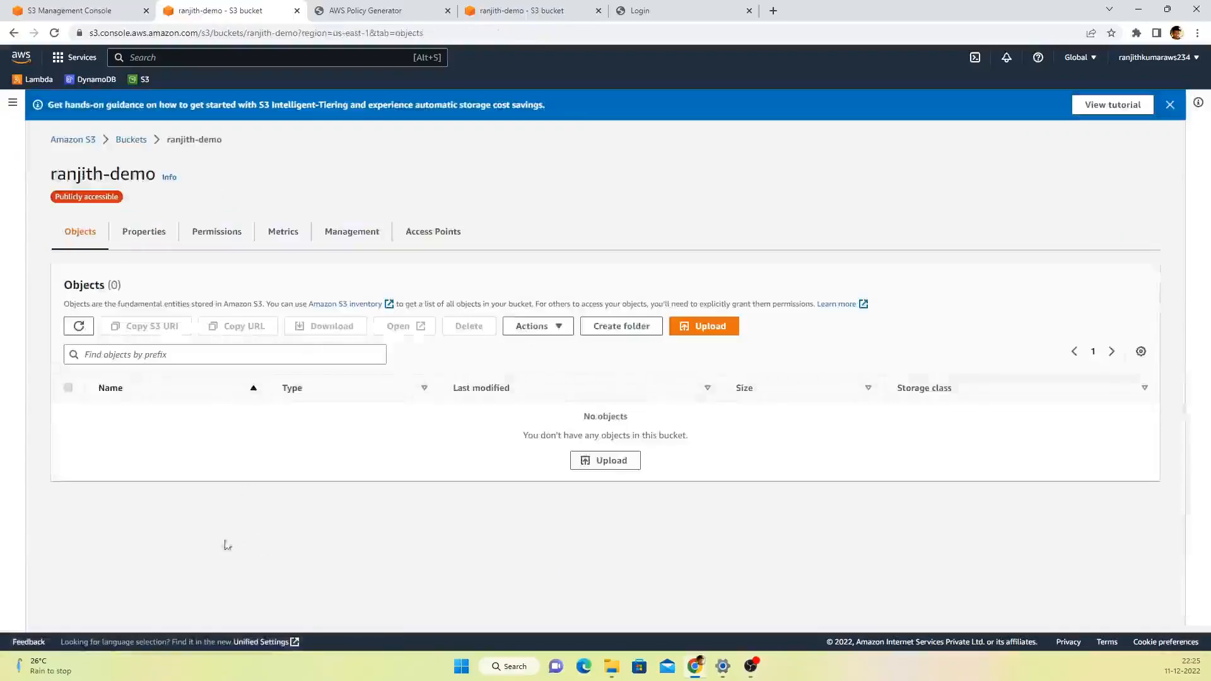
Step: Add background.jpg, index.html and style.css from the local Login folder to an upload for the demo bucket
{"action": "left_click", "coordinate": [619, 669]}
{"action": "left_click", "coordinate": [679, 596]}
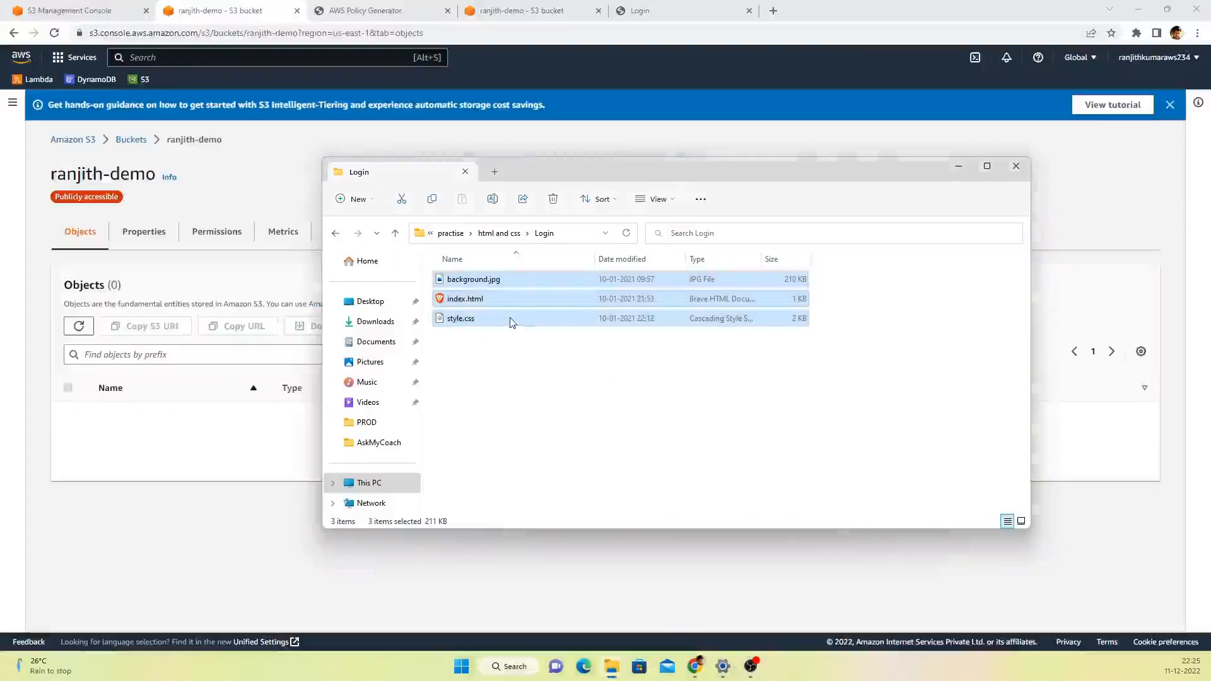
{"action": "left_click_drag", "start_coordinate": [299, 401], "coordinate": [215, 434]}
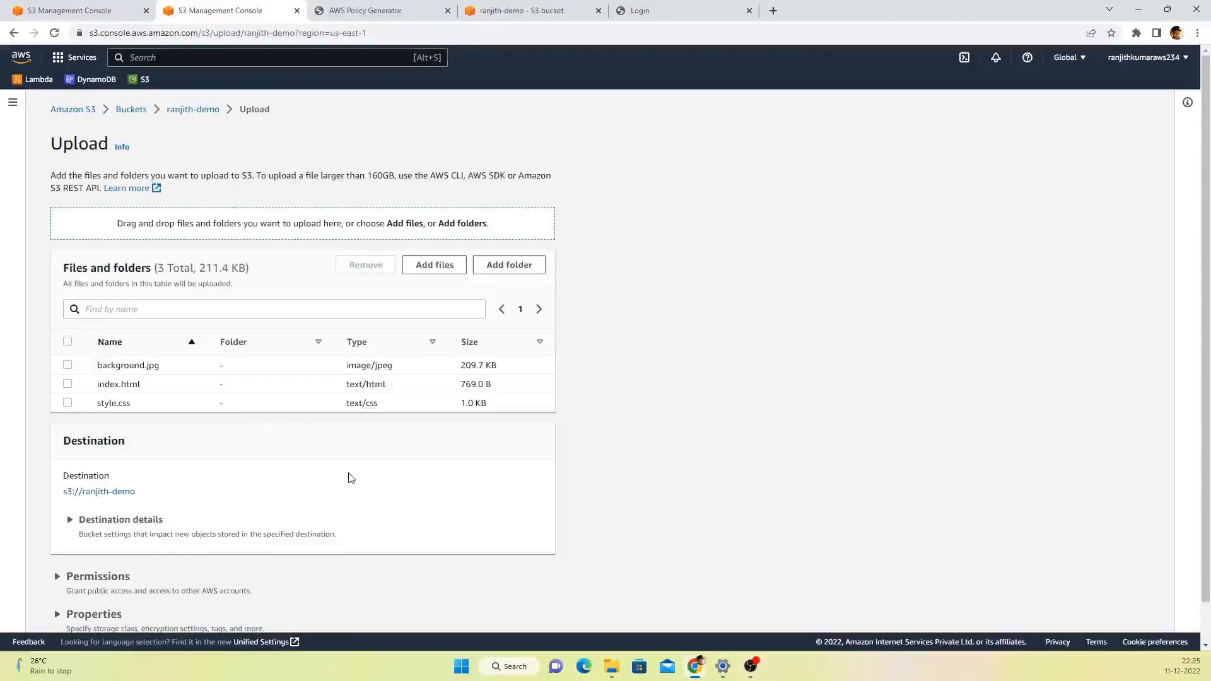
Step: Examine the permissions and properties options of the pending upload, including the storage classes
{"action": "scroll", "coordinate": [351, 478], "scroll_direction": "down", "scroll_amount": 2}
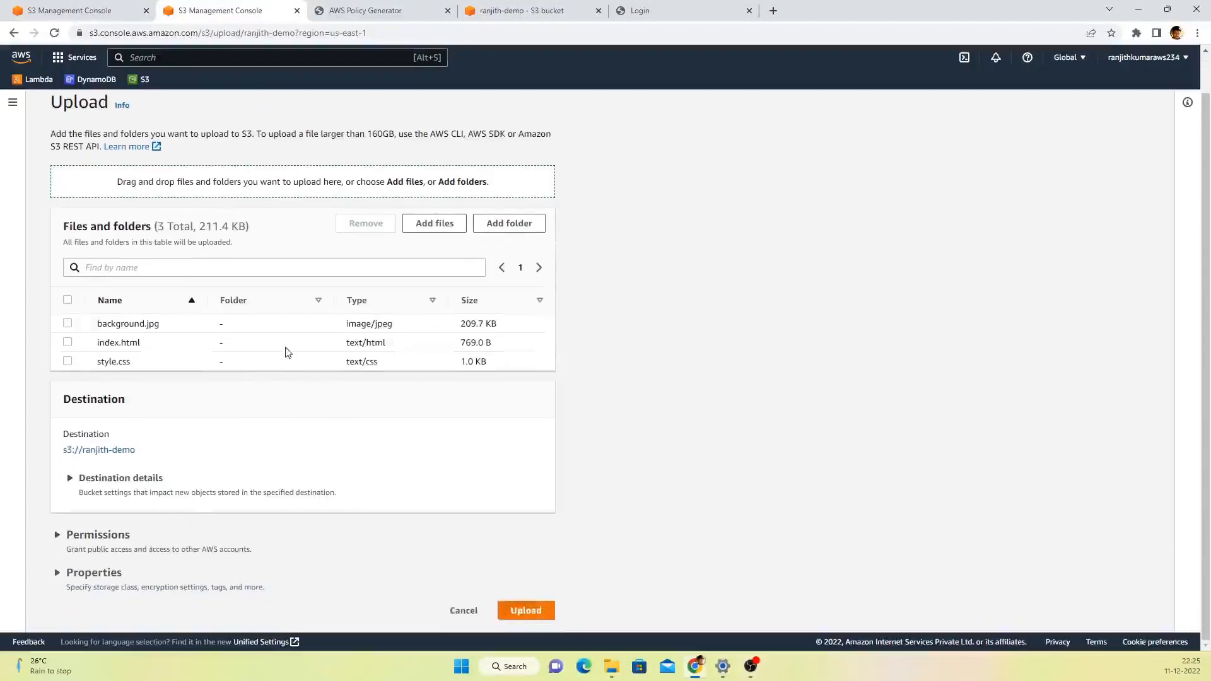
{"action": "left_click", "coordinate": [56, 542]}
{"action": "scroll", "coordinate": [190, 567], "scroll_direction": "down", "scroll_amount": 1}
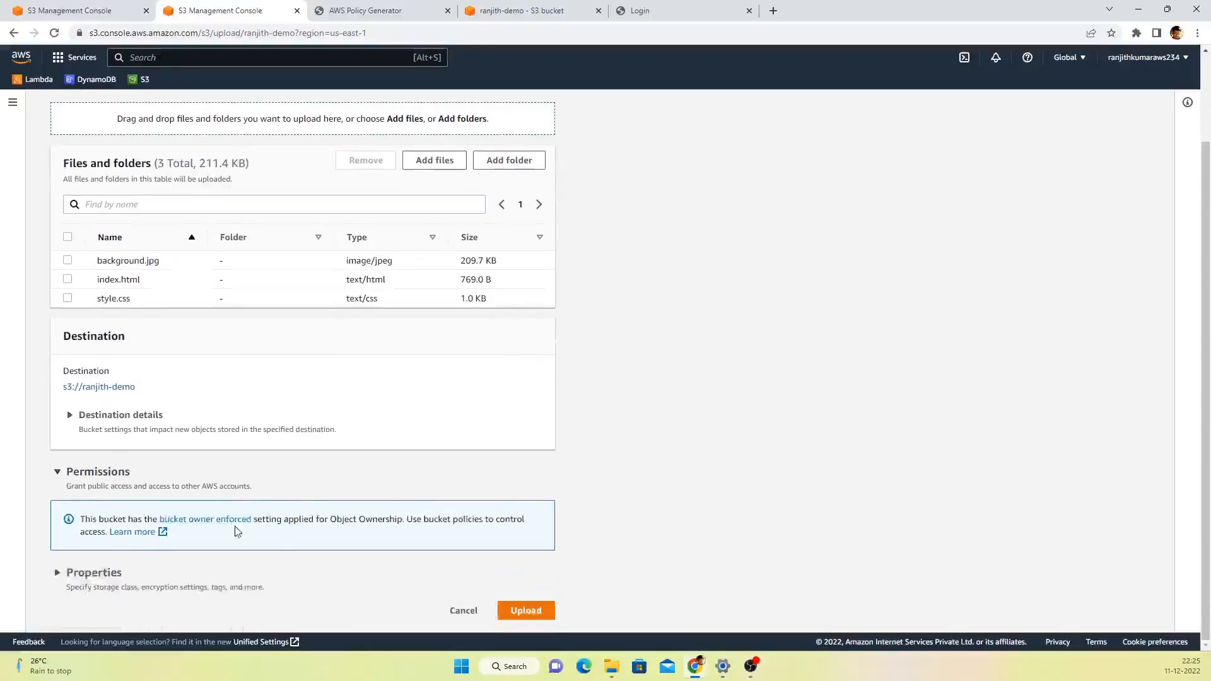
{"action": "left_click", "coordinate": [58, 572]}
{"action": "scroll", "coordinate": [340, 510], "scroll_direction": "down", "scroll_amount": 4}
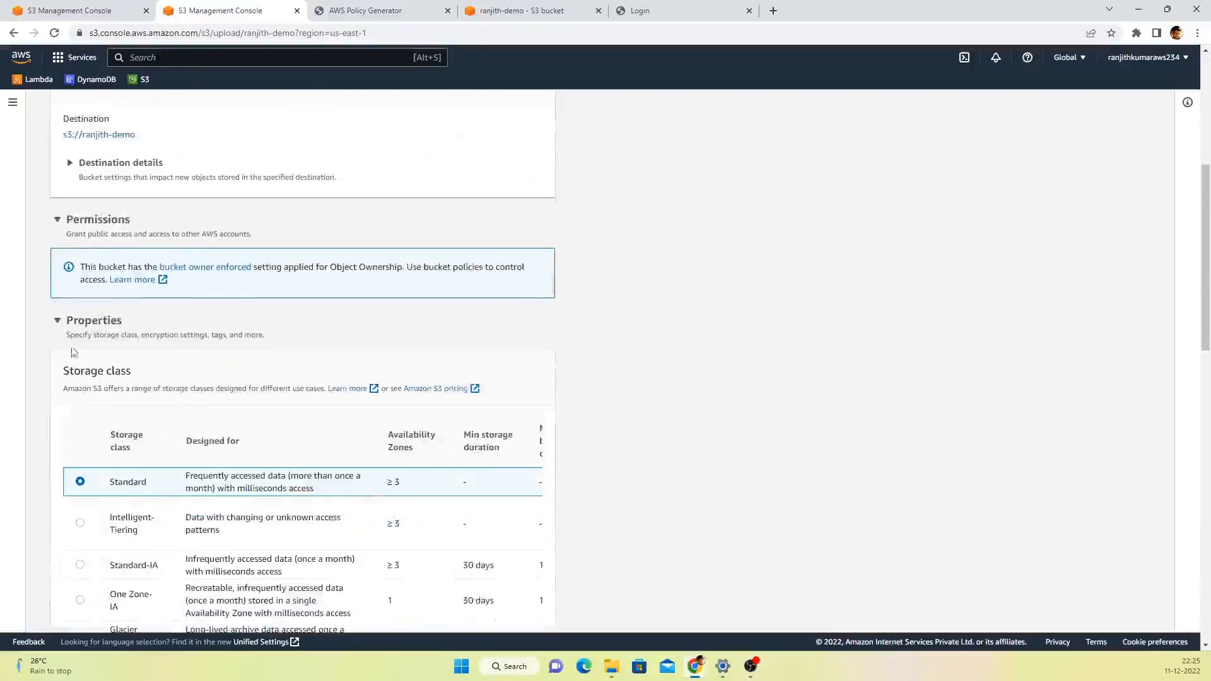
{"action": "left_click", "coordinate": [57, 321]}
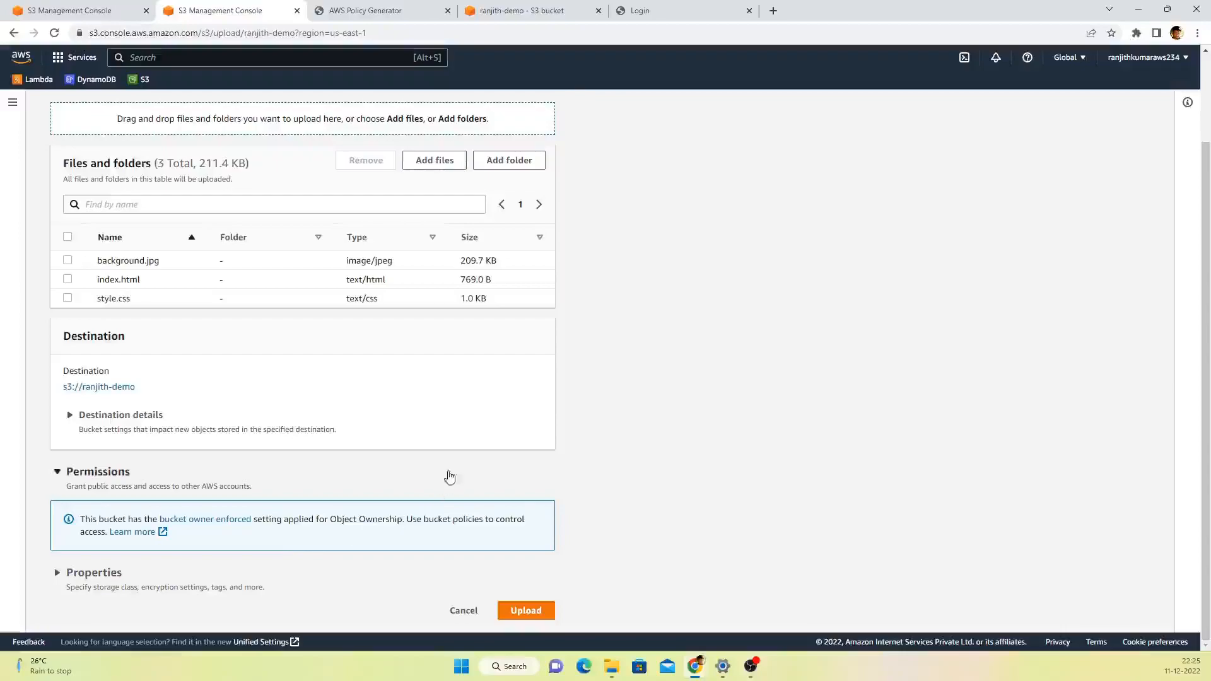
{"action": "scroll", "coordinate": [103, 476], "scroll_direction": "up", "scroll_amount": 2}
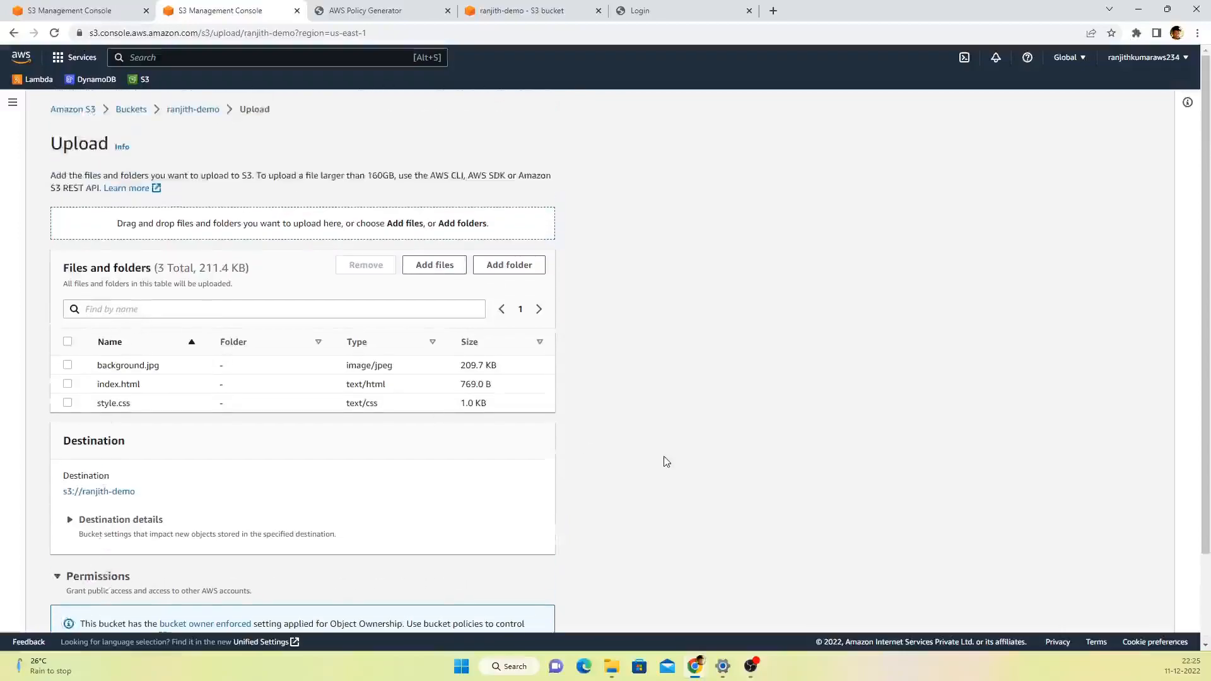
Step: Upload the three website files to the demo bucket and close the upload status
{"action": "scroll", "coordinate": [667, 462], "scroll_direction": "down", "scroll_amount": 2}
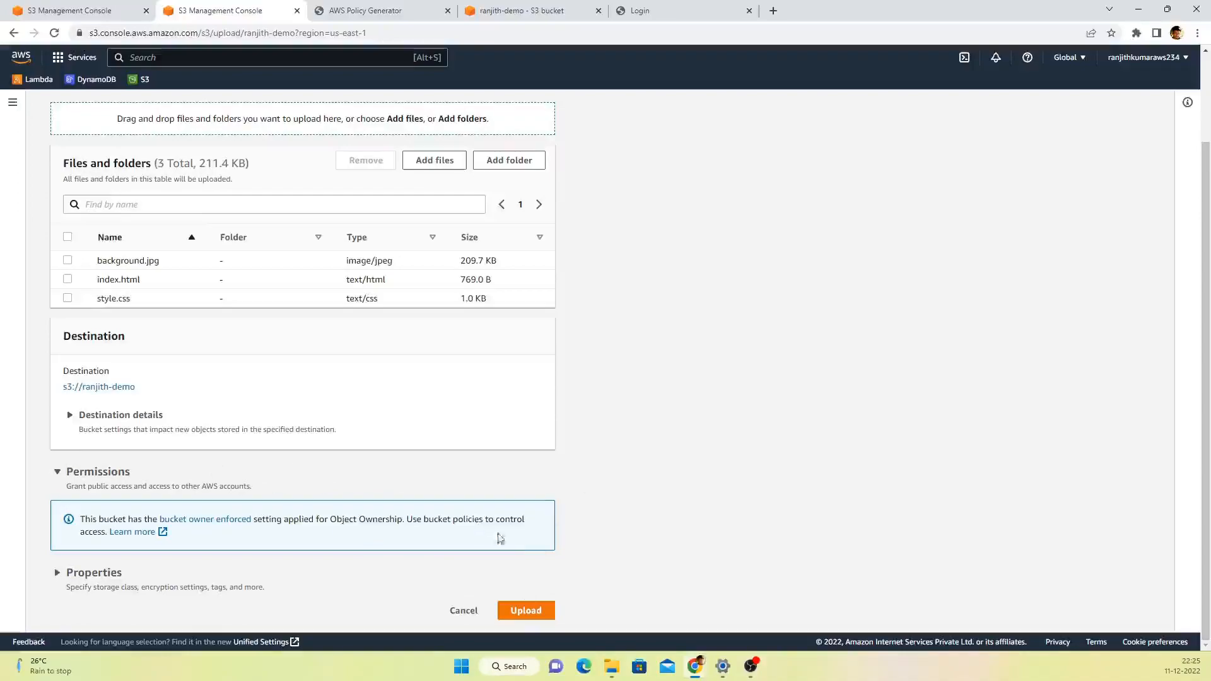
{"action": "left_click", "coordinate": [540, 615]}
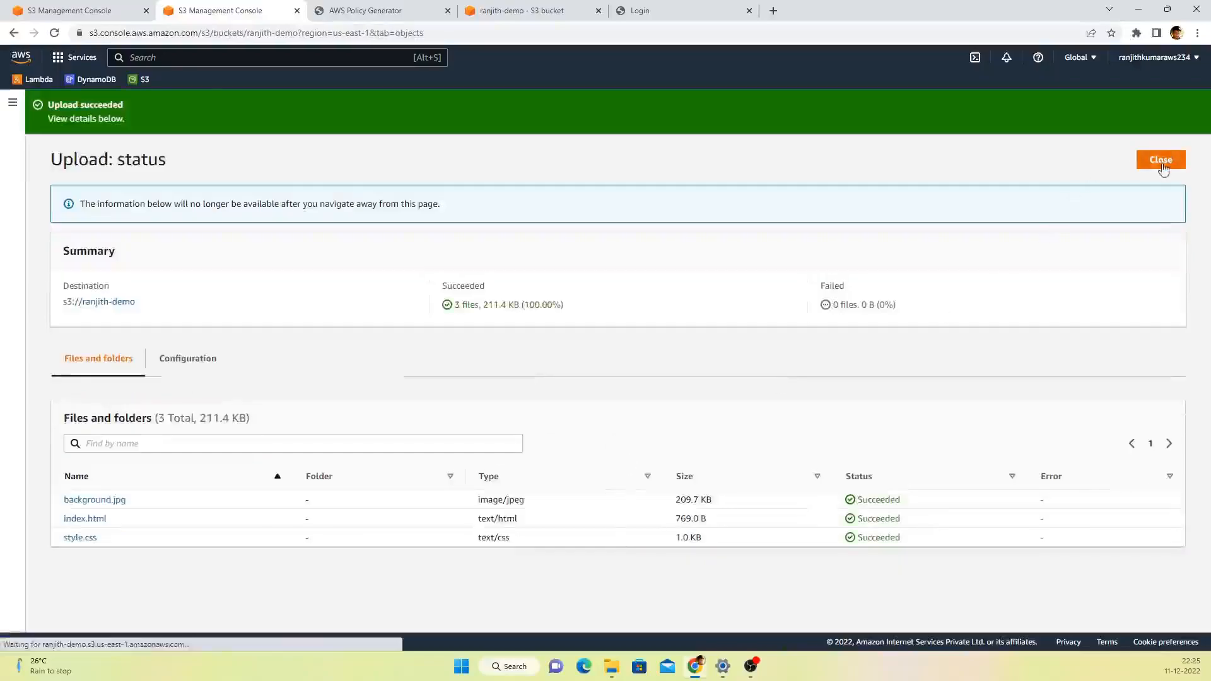
{"action": "left_click", "coordinate": [1162, 163]}
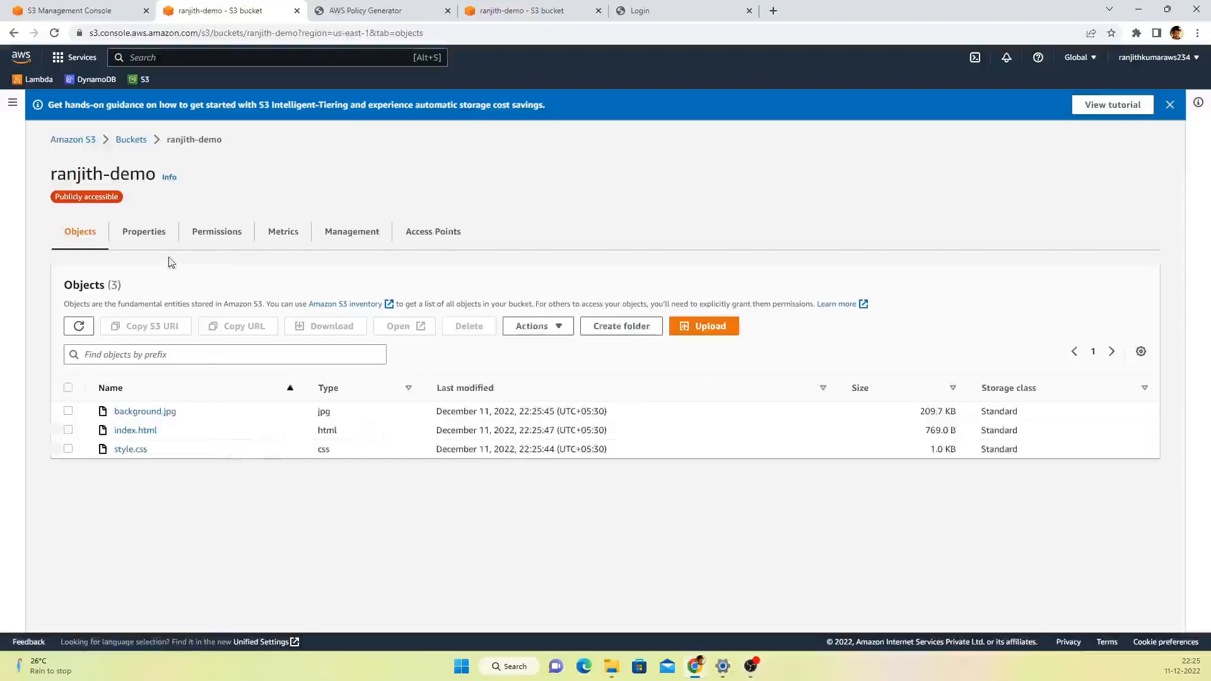
Step: Enable static website hosting in the demo bucket's properties and set the index document to index.html
{"action": "left_click", "coordinate": [155, 243]}
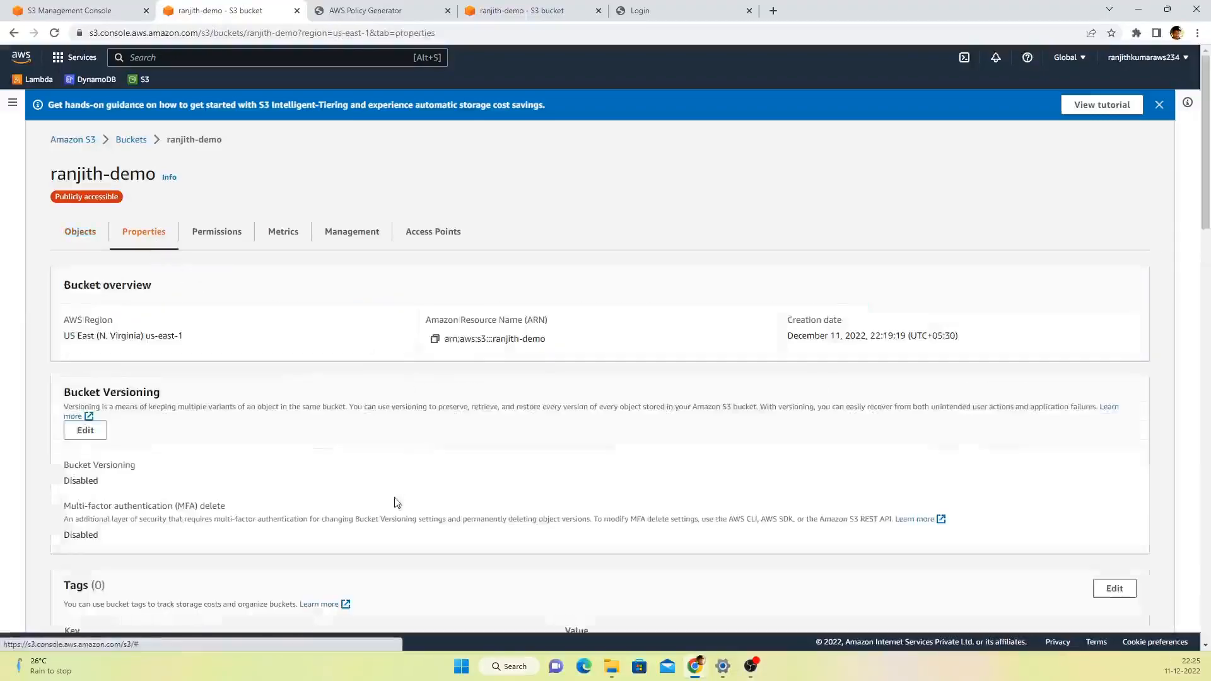
{"action": "scroll", "coordinate": [397, 503], "scroll_direction": "down", "scroll_amount": 15}
{"action": "scroll", "coordinate": [399, 513], "scroll_direction": "down", "scroll_amount": 10}
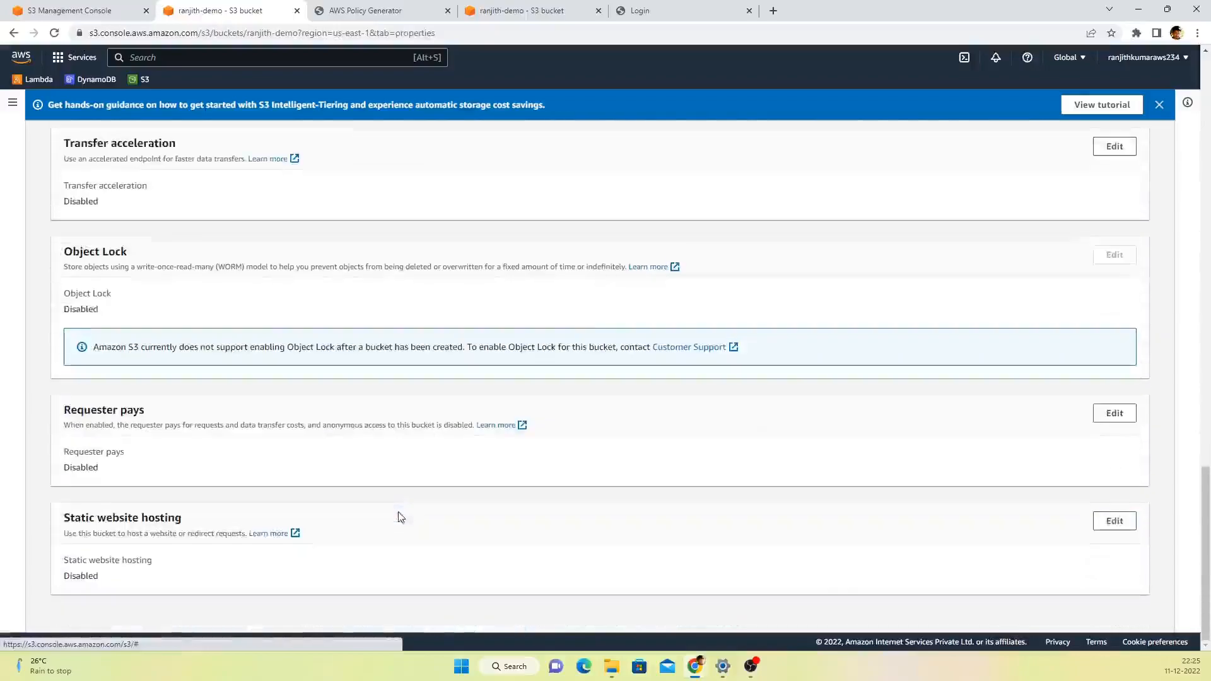
{"action": "left_click", "coordinate": [1111, 523]}
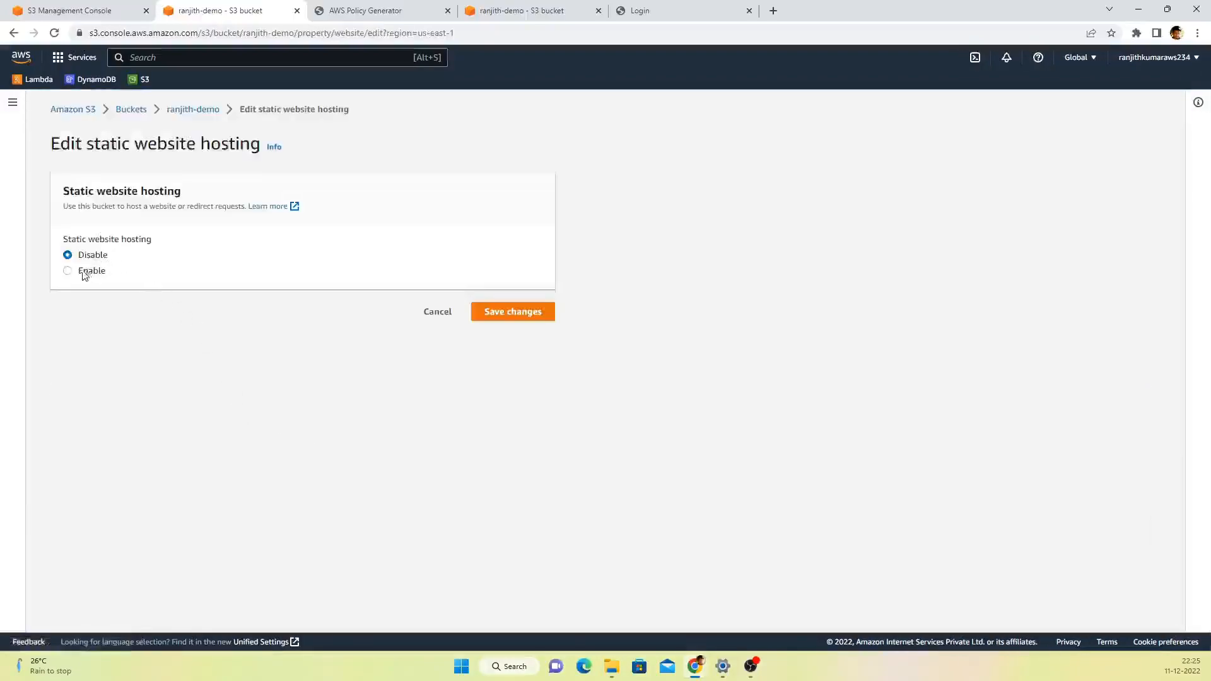
{"action": "left_click", "coordinate": [82, 273]}
{"action": "scroll", "coordinate": [131, 441], "scroll_direction": "down", "scroll_amount": 3}
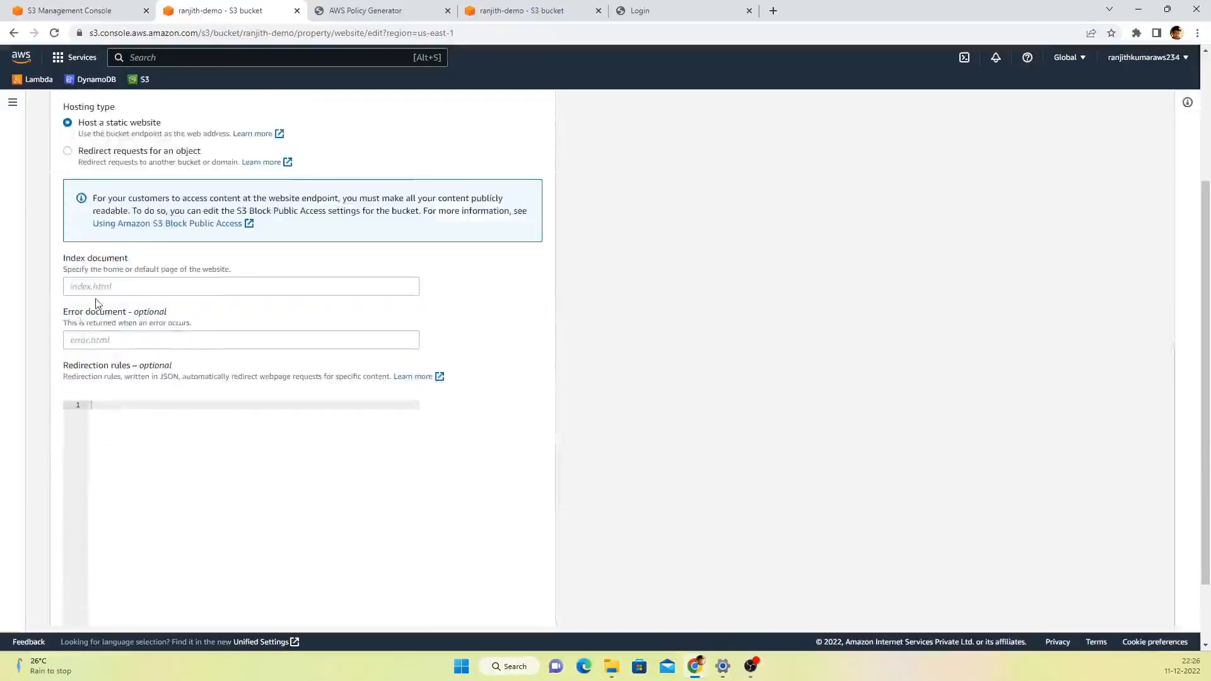
{"action": "left_click", "coordinate": [101, 287]}
{"action": "type", "text": "index.html"}
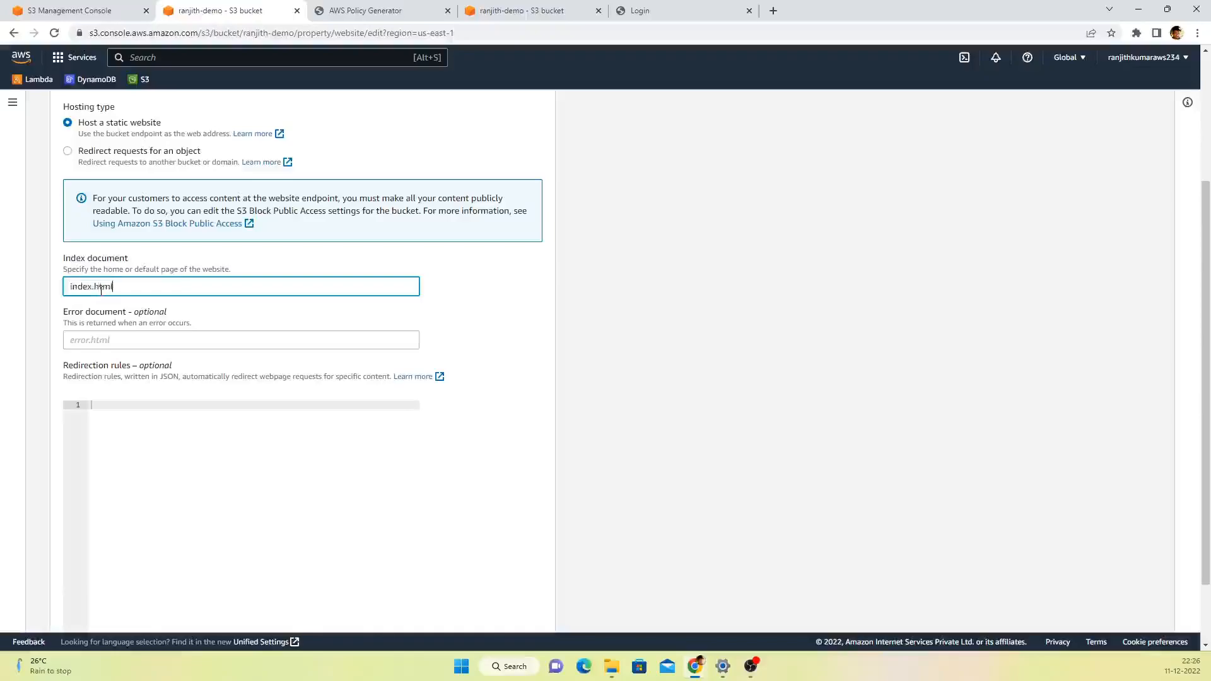
Step: Check the website files in the local Login folder and set the hosting error document to index.html
{"action": "mouse_move", "coordinate": [611, 666]}
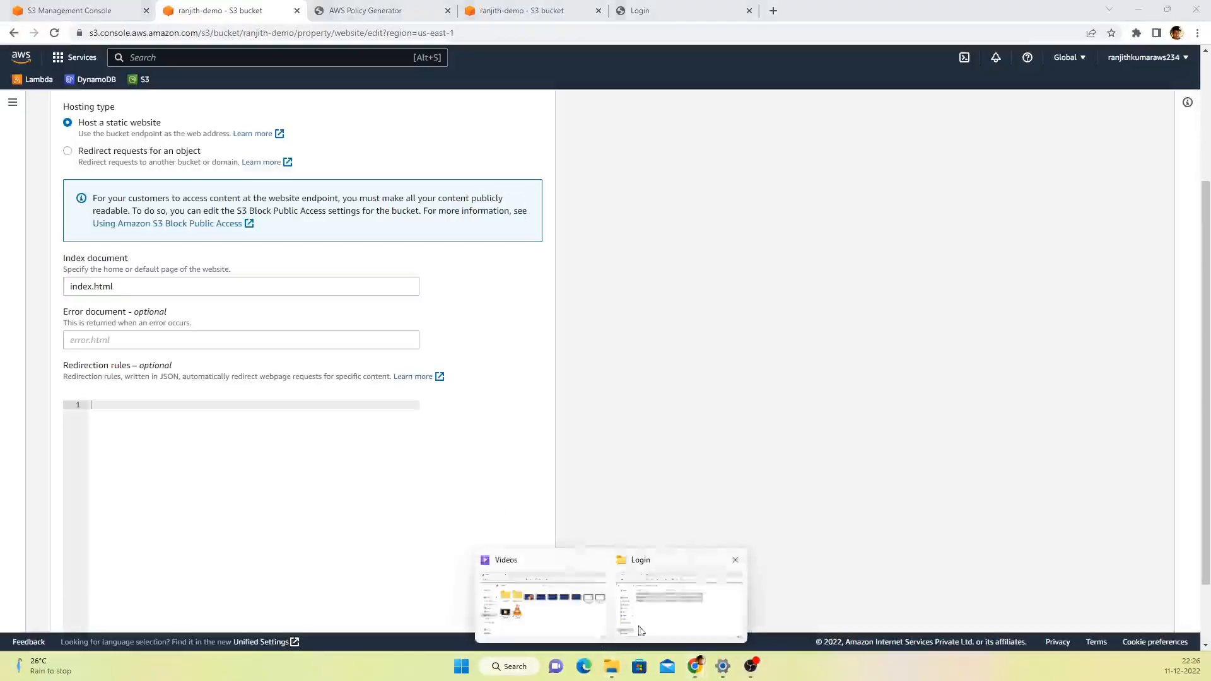
{"action": "left_click", "coordinate": [647, 621]}
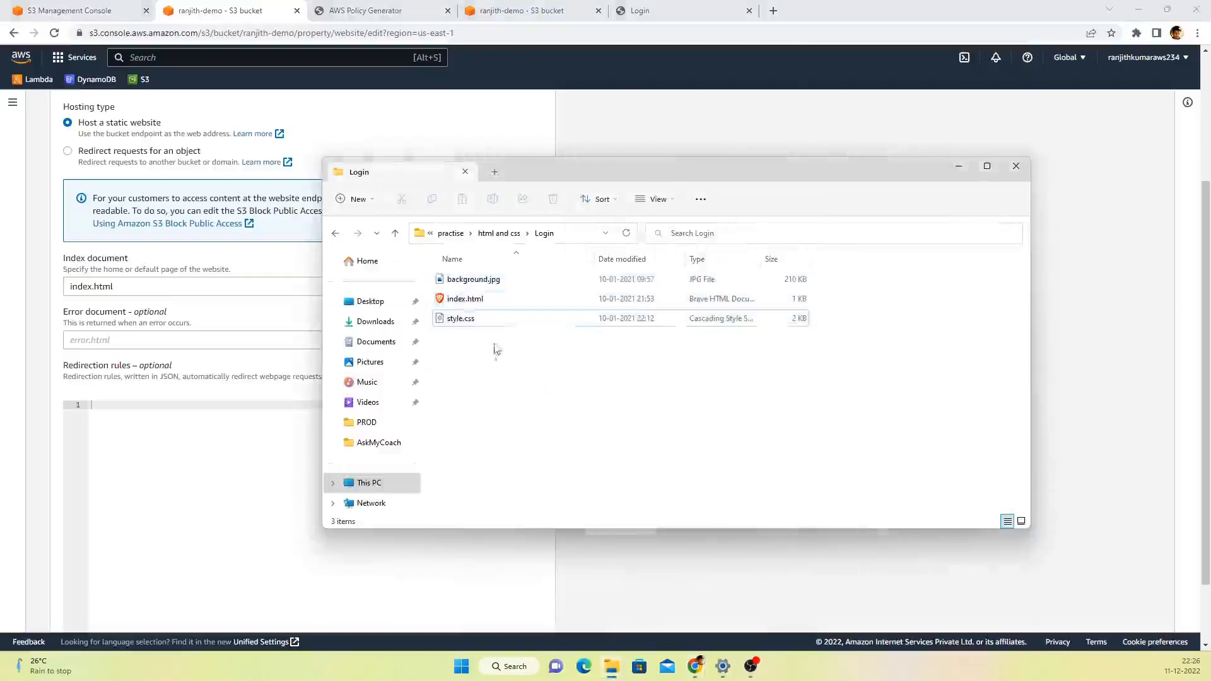
{"action": "left_click", "coordinate": [140, 338]}
{"action": "left_click_drag", "start_coordinate": [128, 283], "coordinate": [51, 288]}
{"action": "key", "text": "ctrl+c"}
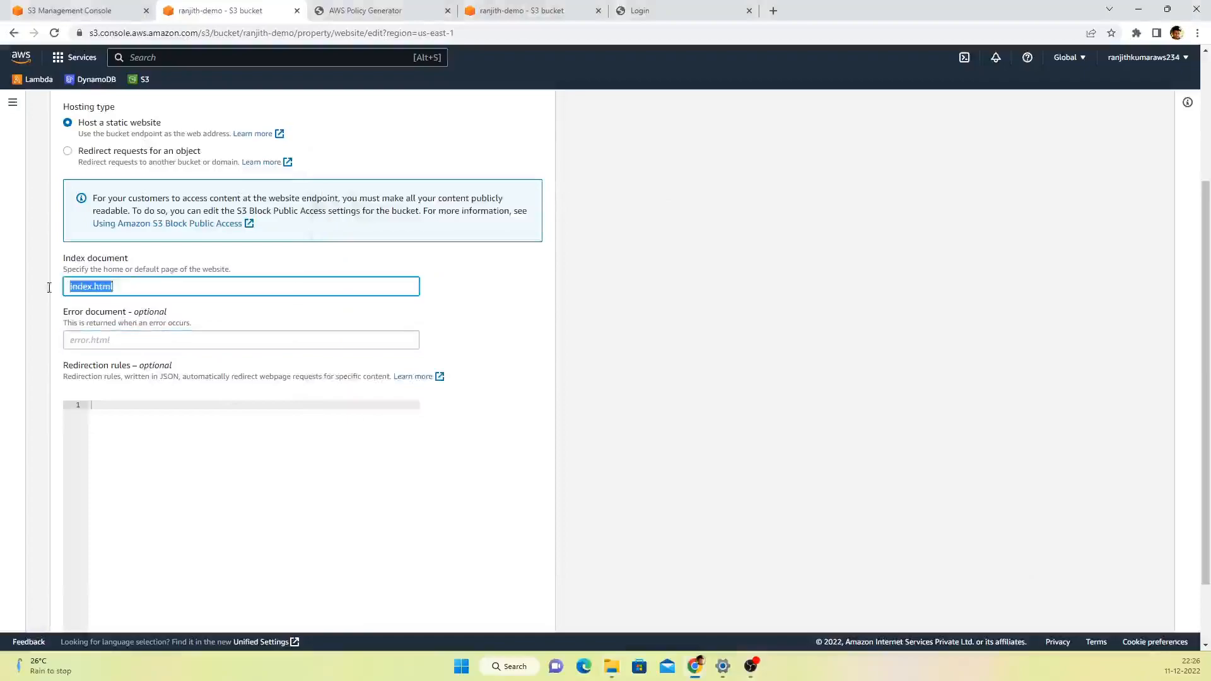
{"action": "left_click", "coordinate": [153, 338]}
{"action": "key", "text": "ctrl+v"}
{"action": "left_click_drag", "start_coordinate": [128, 287], "coordinate": [38, 292]}
{"action": "left_click", "coordinate": [136, 338]}
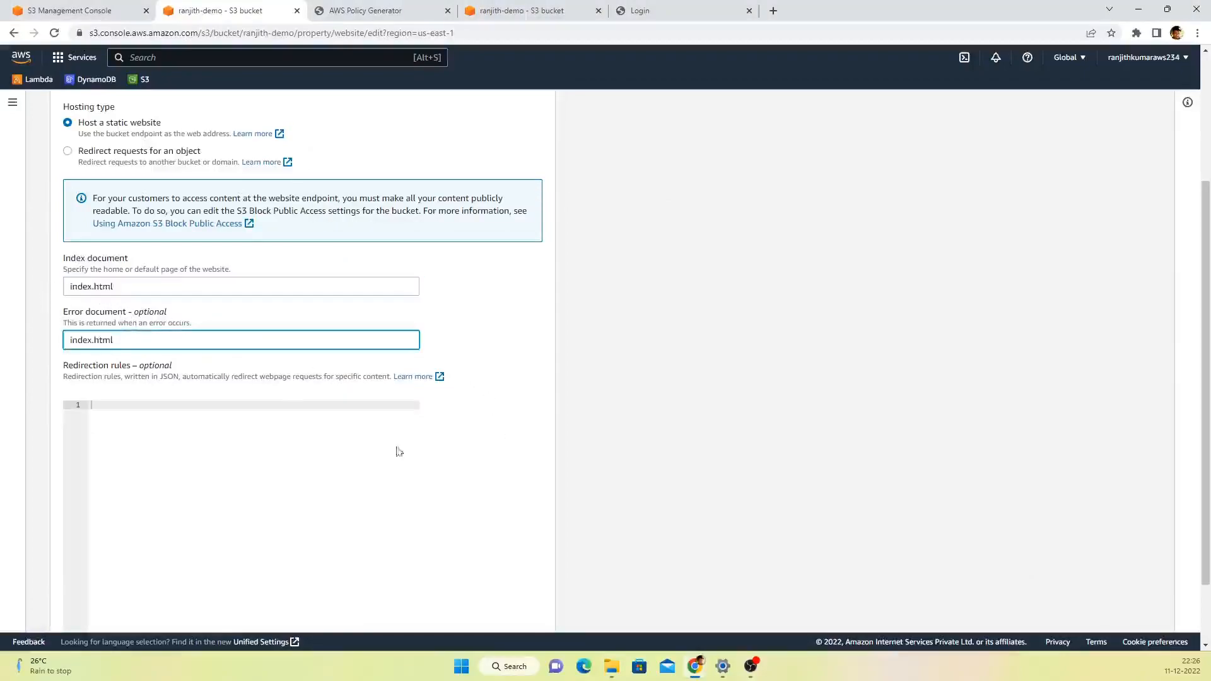
Step: Save the static website hosting settings and open the demo bucket's website endpoint
{"action": "scroll", "coordinate": [378, 454], "scroll_direction": "down", "scroll_amount": 2}
{"action": "left_click", "coordinate": [535, 604]}
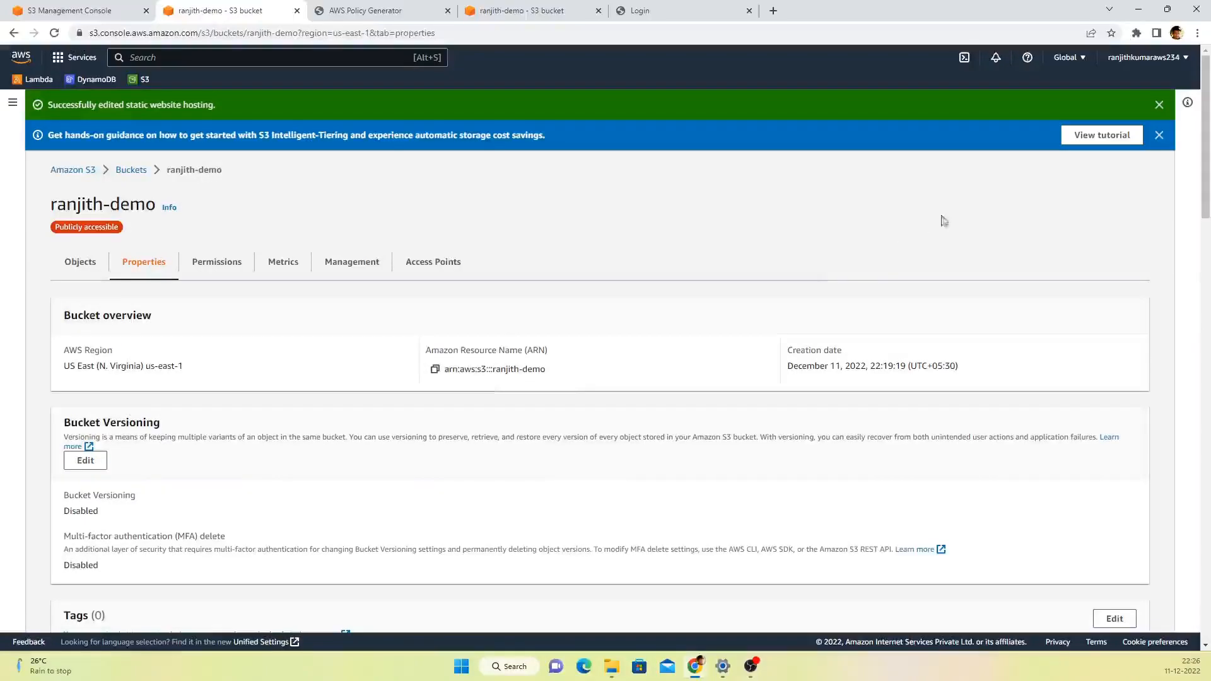
{"action": "scroll", "coordinate": [348, 406], "scroll_direction": "down", "scroll_amount": 3}
{"action": "scroll", "coordinate": [384, 438], "scroll_direction": "up", "scroll_amount": 2}
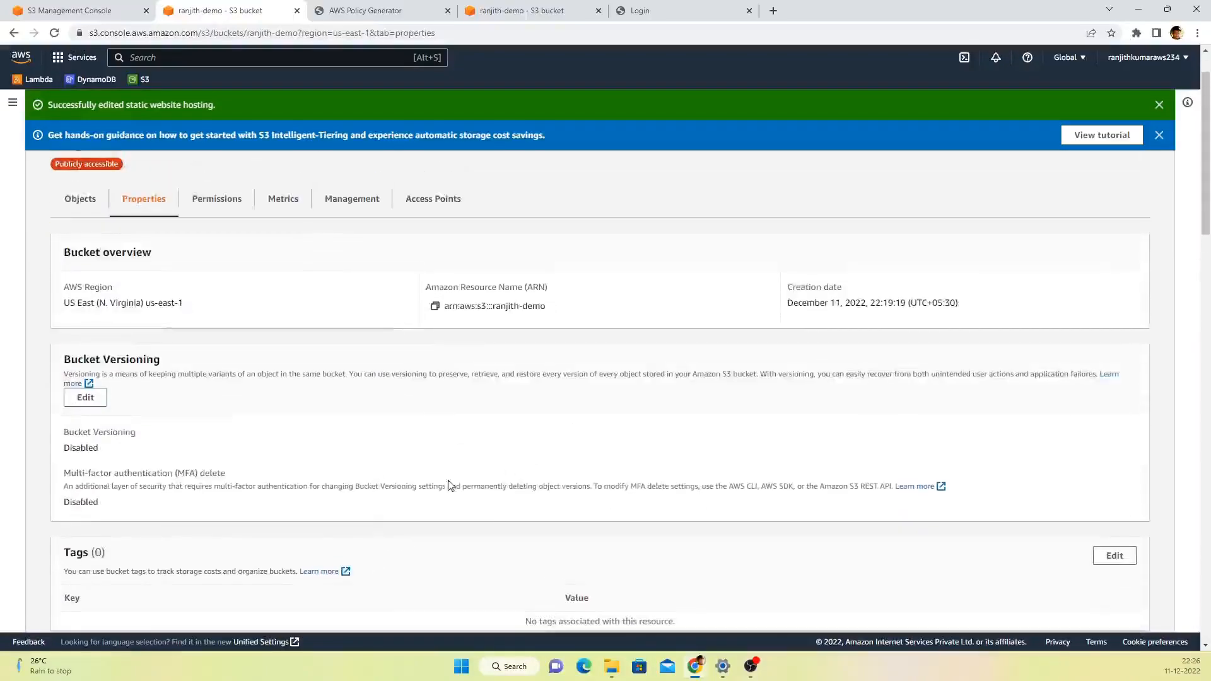
{"action": "scroll", "coordinate": [451, 486], "scroll_direction": "down", "scroll_amount": 6}
{"action": "scroll", "coordinate": [450, 486], "scroll_direction": "down", "scroll_amount": 10}
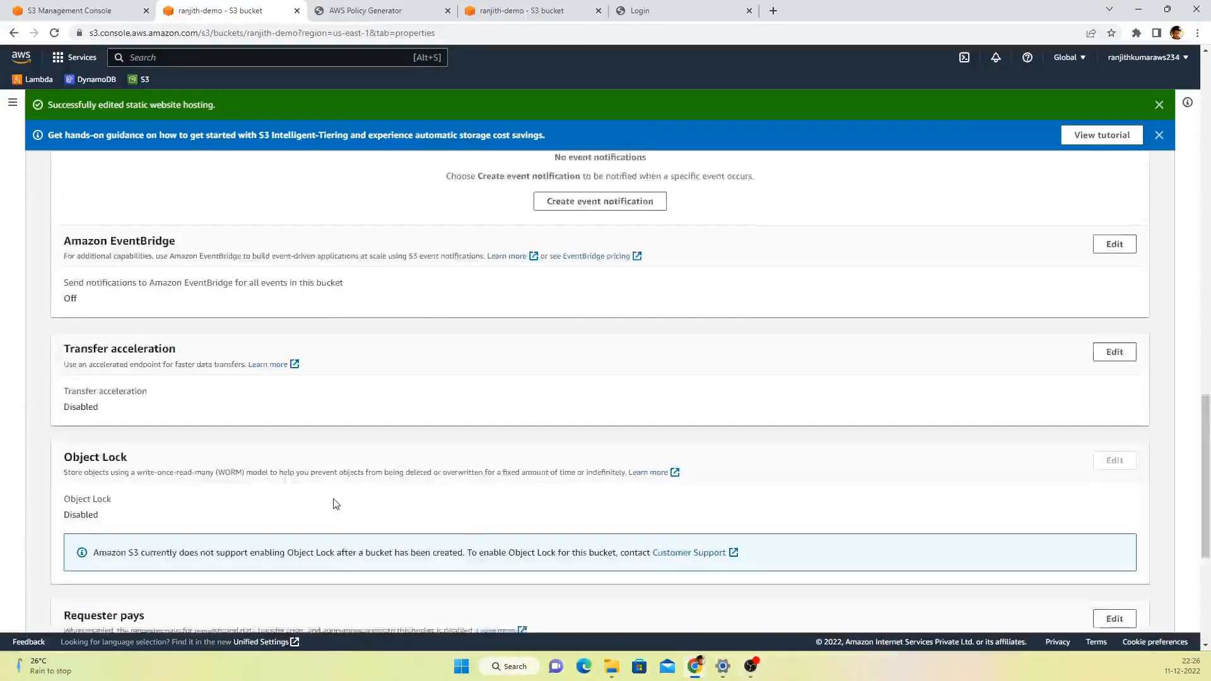
{"action": "scroll", "coordinate": [335, 503], "scroll_direction": "down", "scroll_amount": 5}
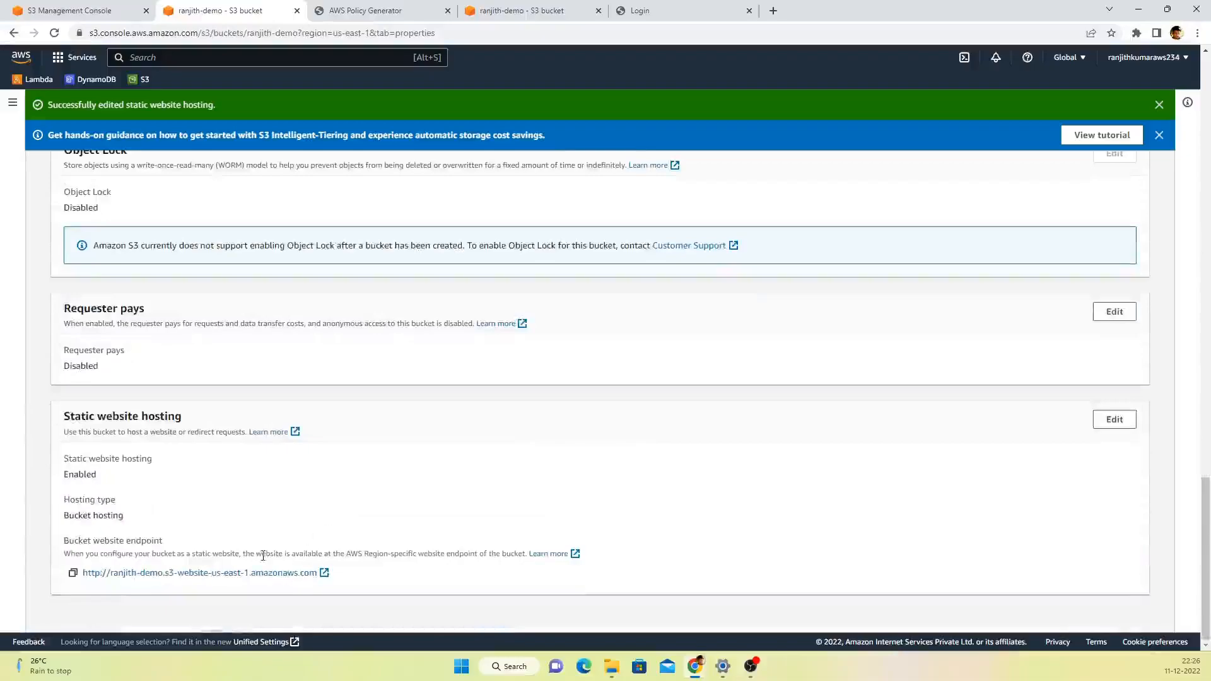
{"action": "left_click", "coordinate": [200, 573]}
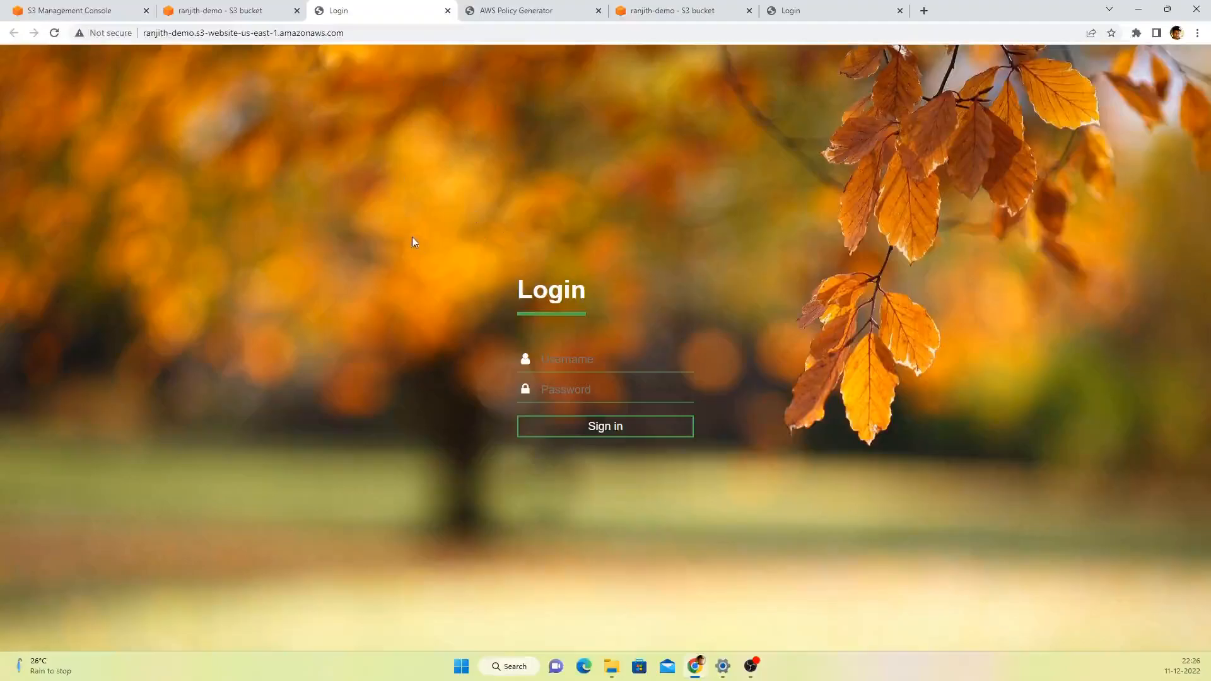
Step: Return to the demo bucket in the S3 console and view its objects
{"action": "left_click", "coordinate": [270, 10]}
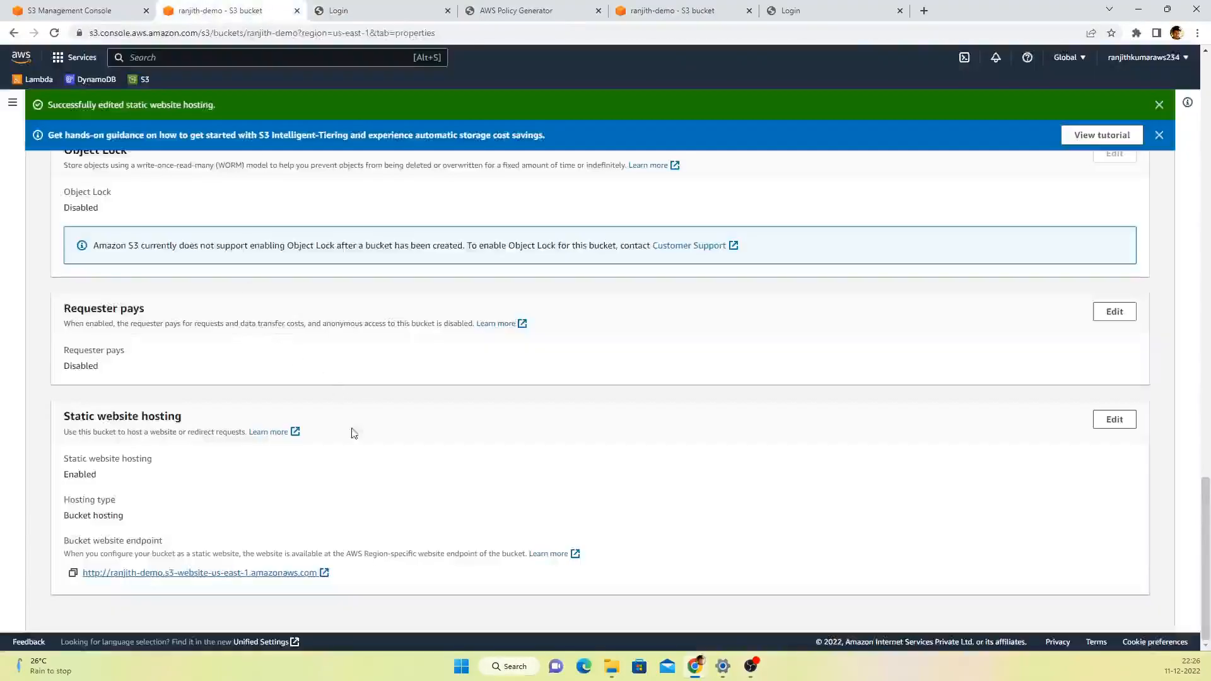
{"action": "scroll", "coordinate": [357, 428], "scroll_direction": "up", "scroll_amount": 20}
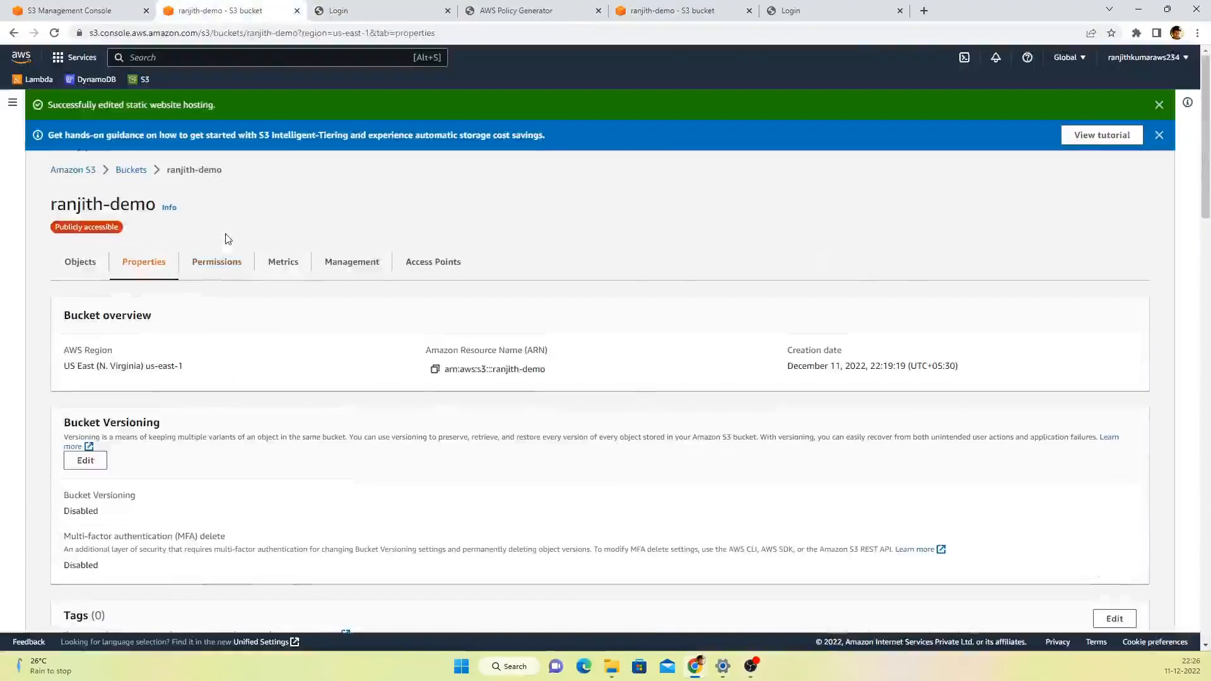
{"action": "left_click", "coordinate": [91, 270]}
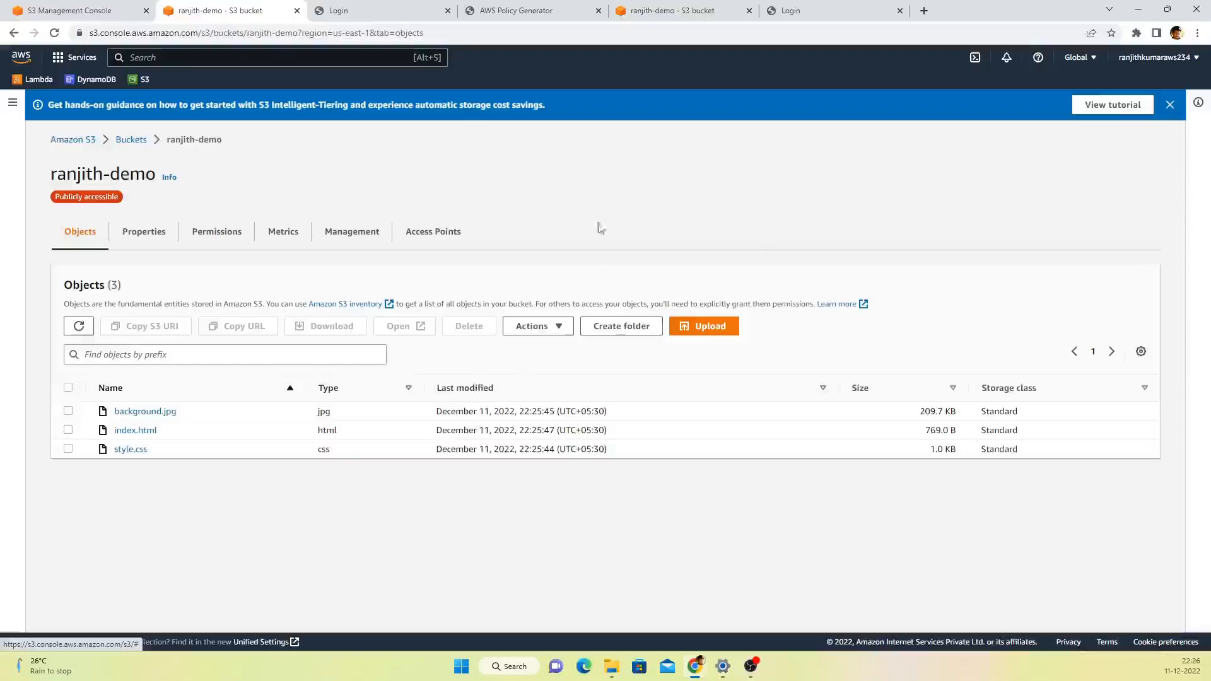
Step: Try to delete the demo bucket from the list of all buckets
{"action": "left_click", "coordinate": [139, 145]}
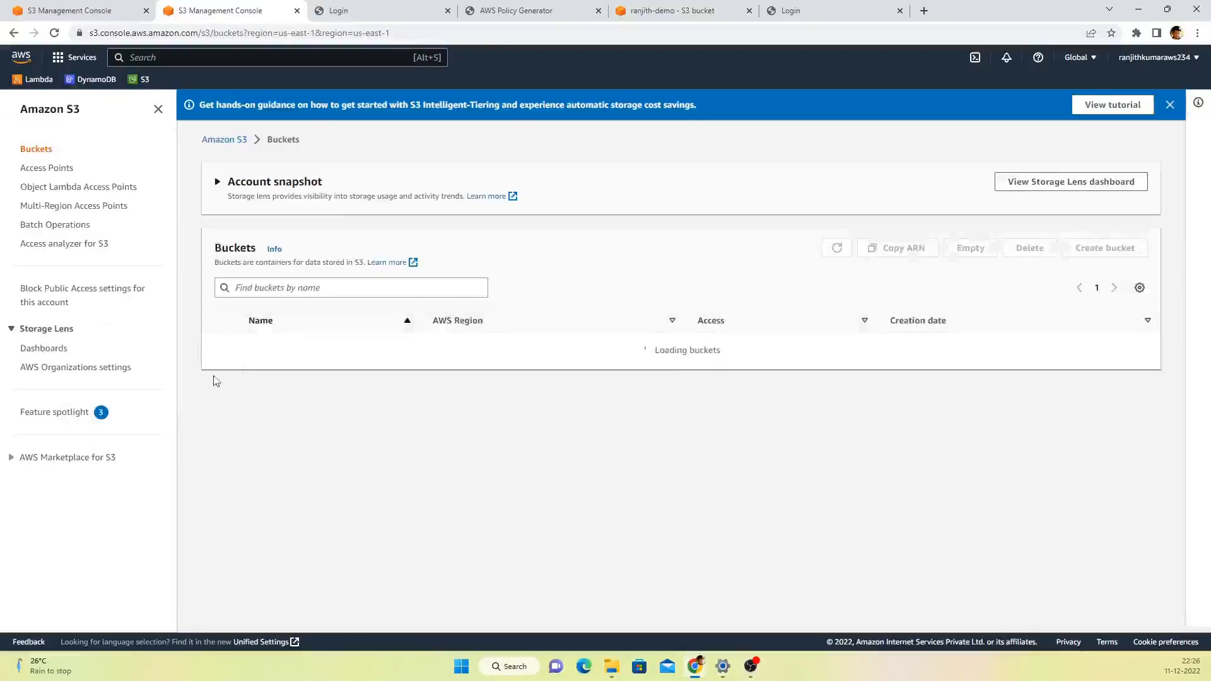
{"action": "left_click", "coordinate": [219, 344]}
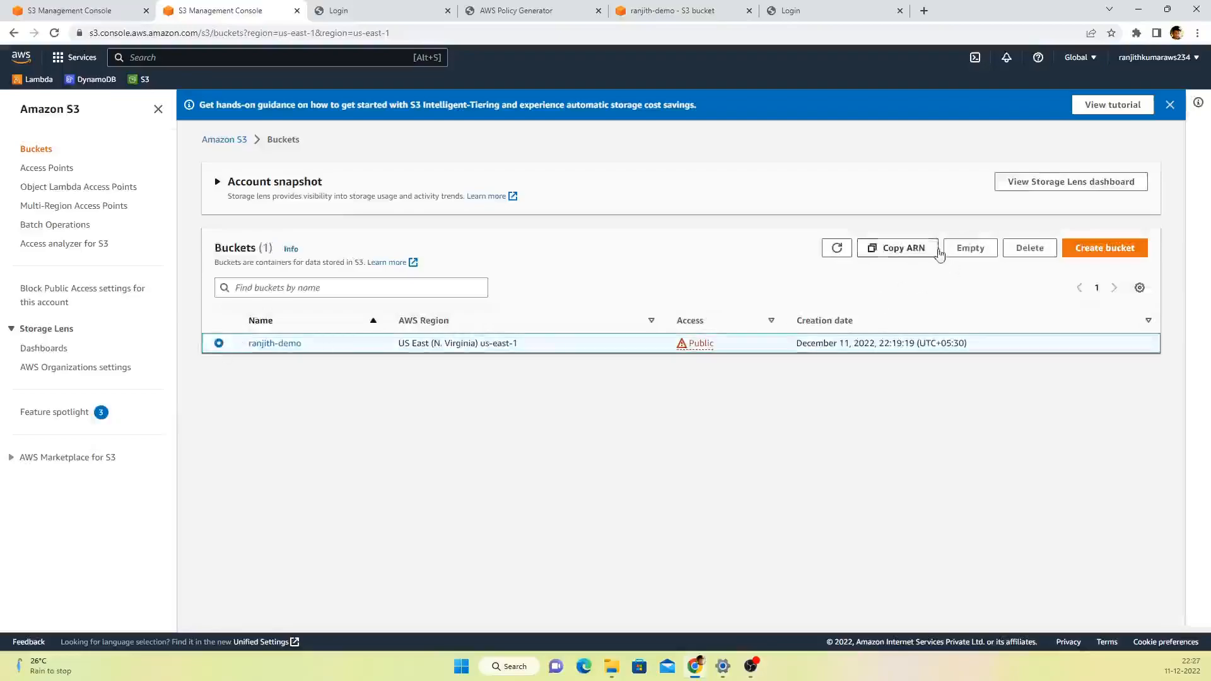
{"action": "left_click", "coordinate": [1027, 249]}
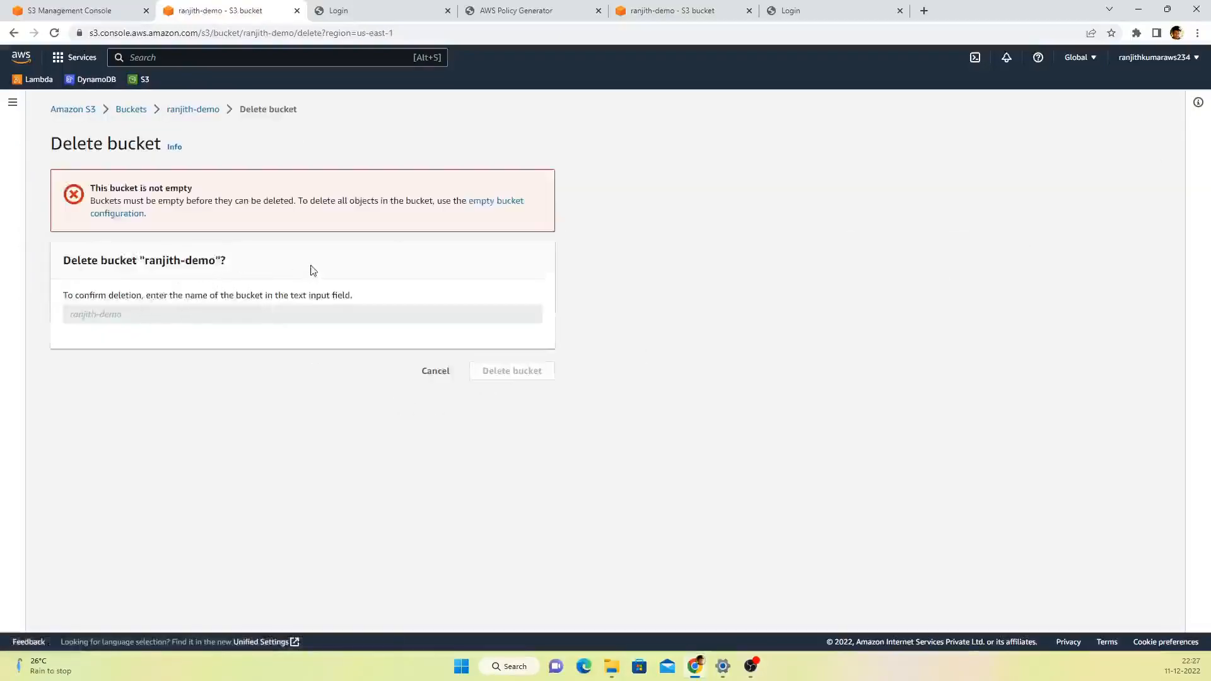
Step: Empty the demo bucket, confirming with the text "permanently delete", and exit the status page
{"action": "left_click", "coordinate": [497, 206]}
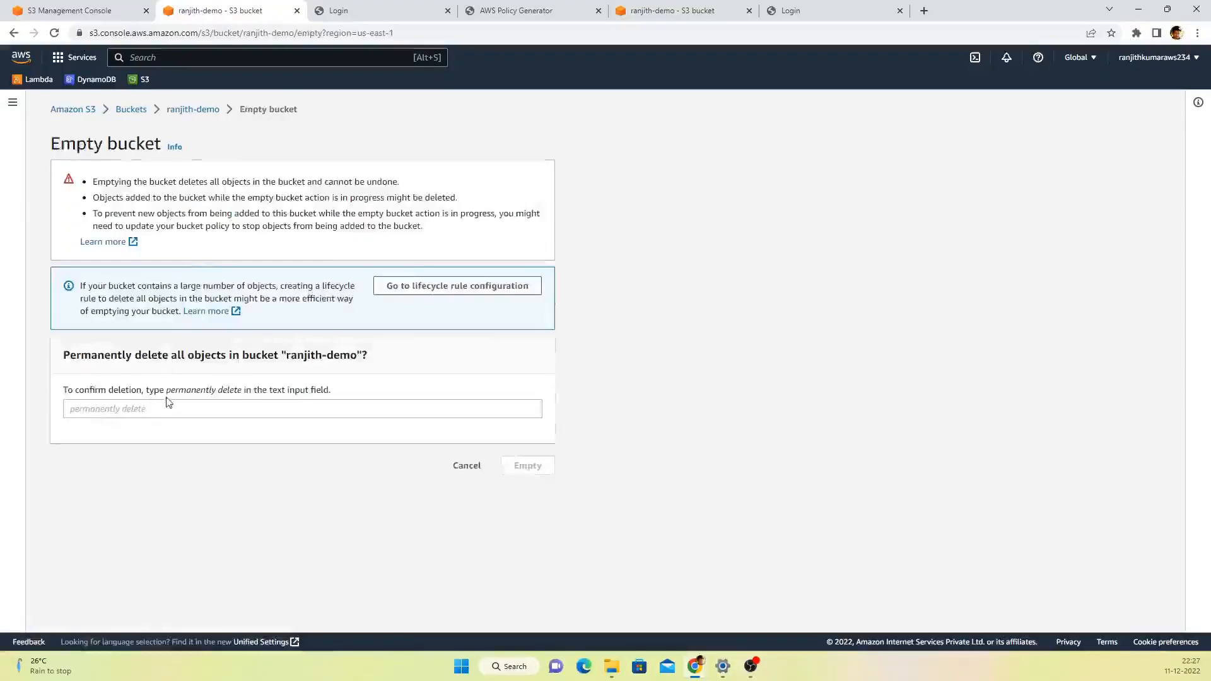
{"action": "left_click_drag", "start_coordinate": [168, 396], "coordinate": [243, 404]}
{"action": "key", "text": "ctrl+c"}
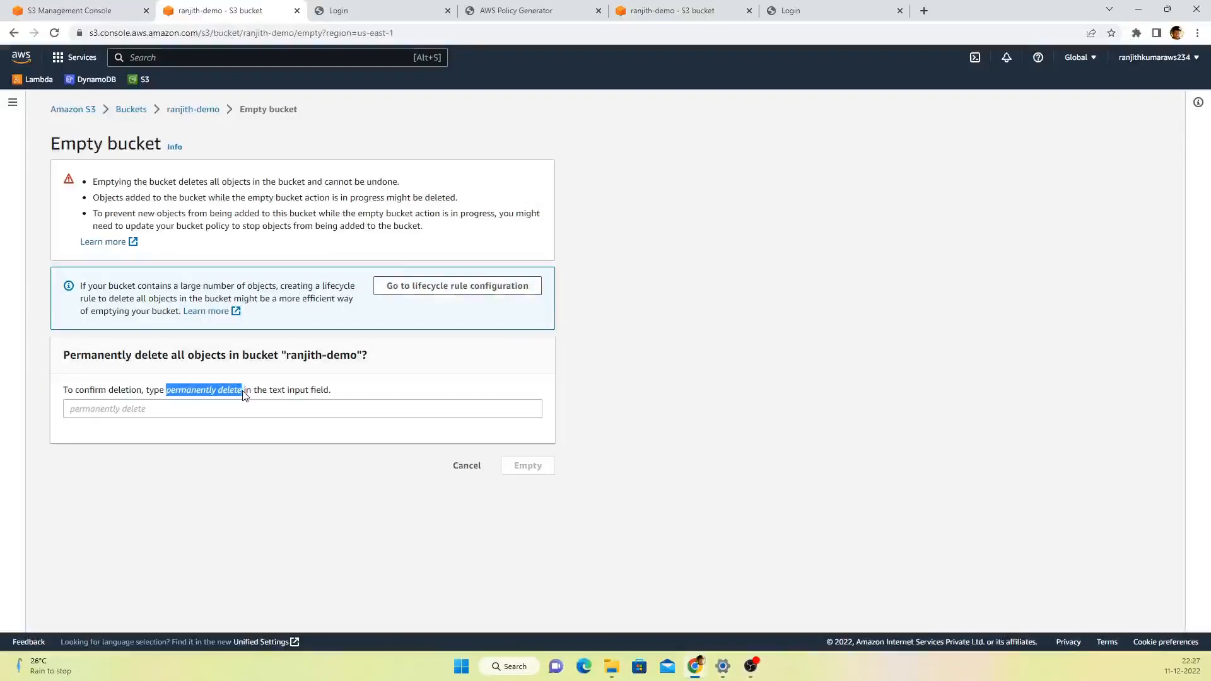
{"action": "left_click", "coordinate": [227, 409]}
{"action": "key", "text": "ctrl+v"}
{"action": "left_click", "coordinate": [533, 465]}
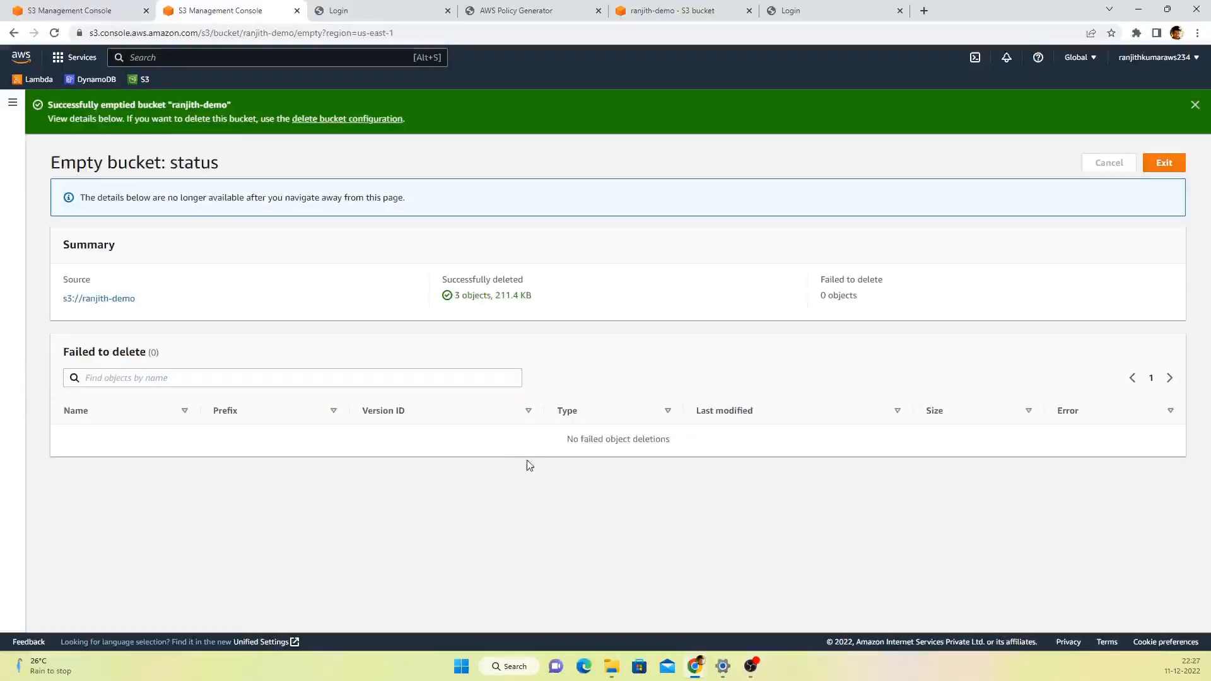
{"action": "left_click", "coordinate": [1164, 163]}
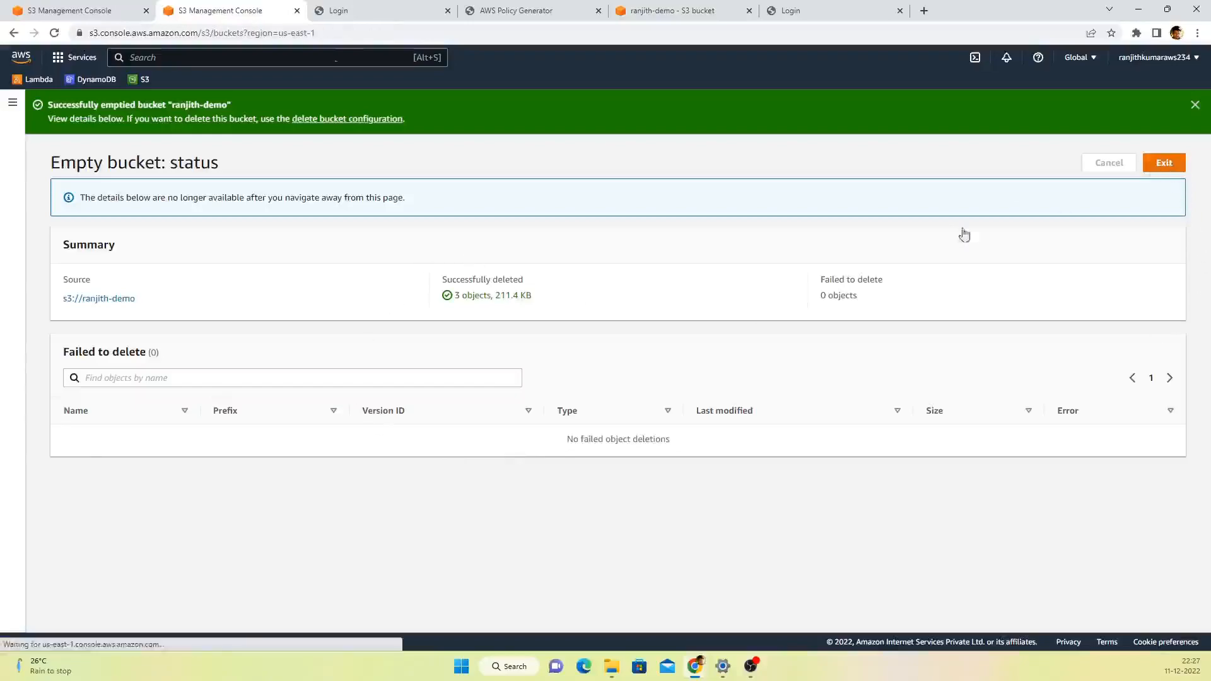
Step: Delete the emptied demo bucket, confirming the deletion with the bucket's name
{"action": "left_click", "coordinate": [218, 345]}
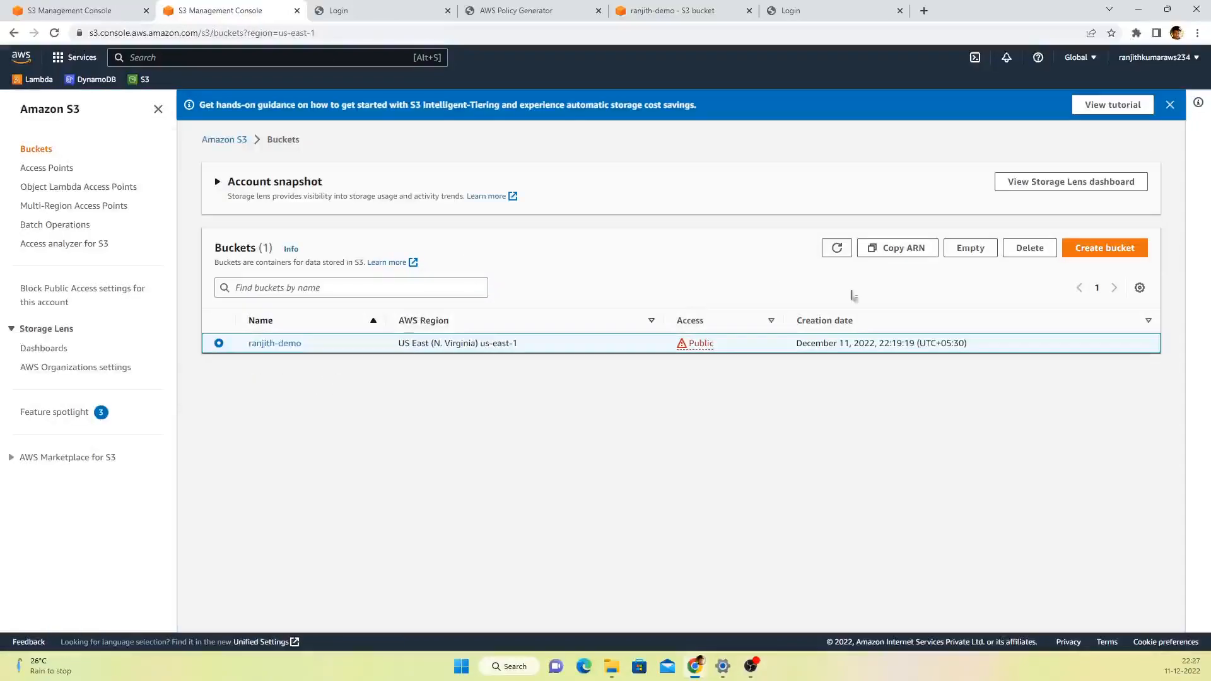
{"action": "left_click", "coordinate": [1029, 248]}
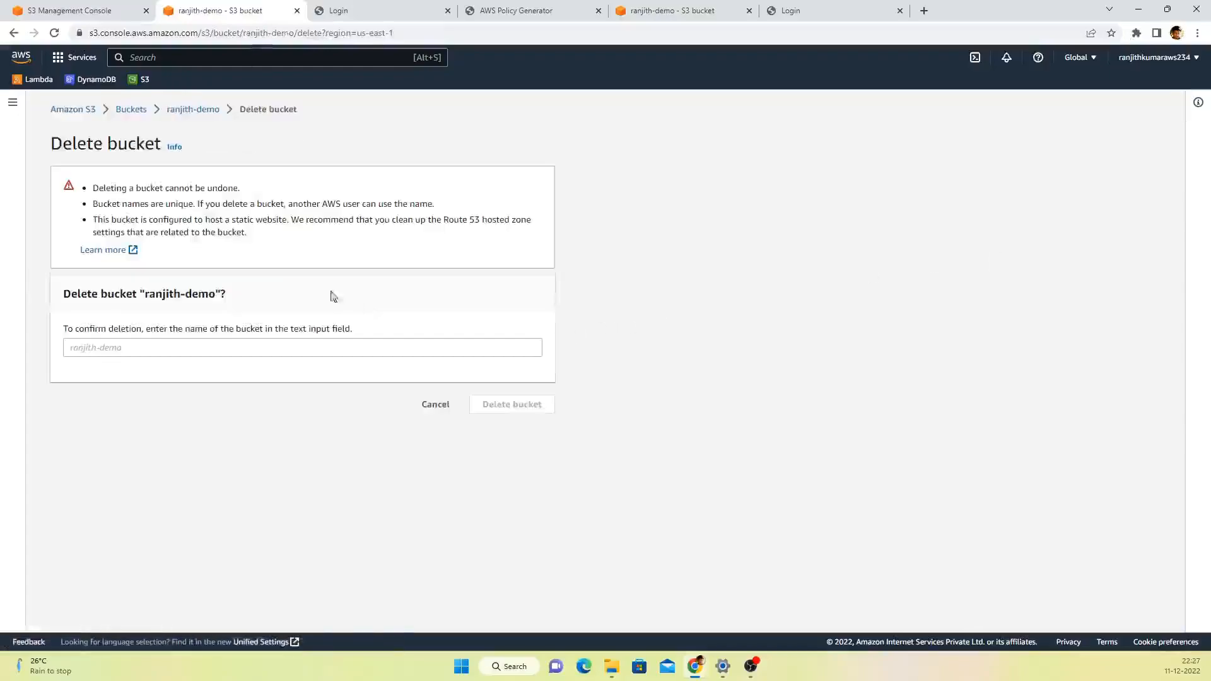
{"action": "left_click_drag", "start_coordinate": [146, 294], "coordinate": [215, 295]}
{"action": "key", "text": "ctrl+c"}
{"action": "left_click", "coordinate": [178, 347]}
{"action": "key", "text": "ctrl+v"}
{"action": "left_click", "coordinate": [539, 404]}
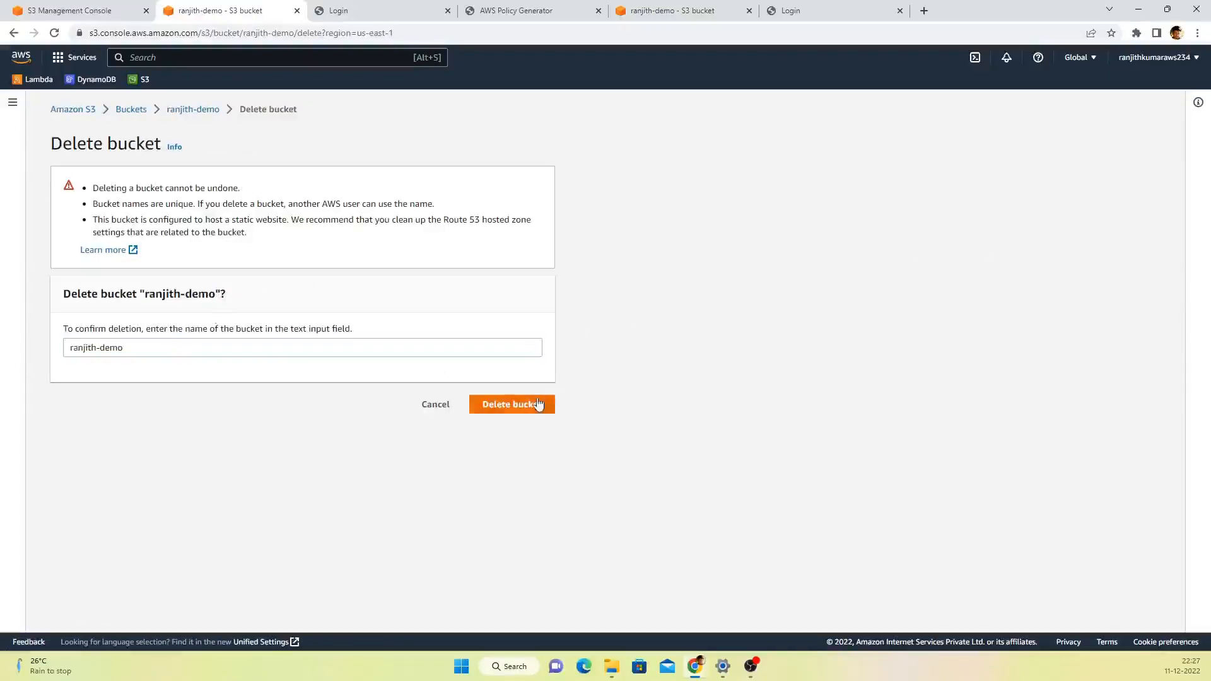